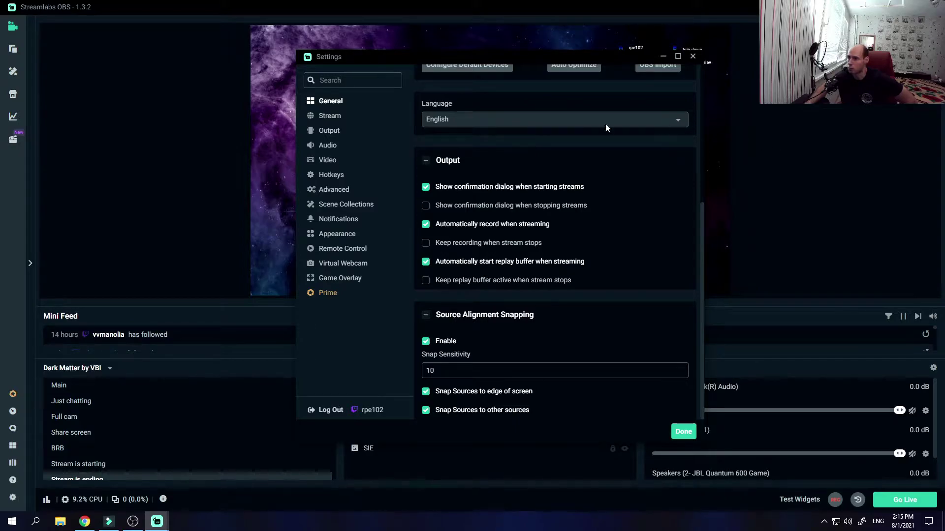
Review the general settings for streaming output, recording, replay buffer and source alignment snapping
{"action": "scroll", "coordinate": [492, 196], "scroll_direction": "up", "scroll_amount": 2}
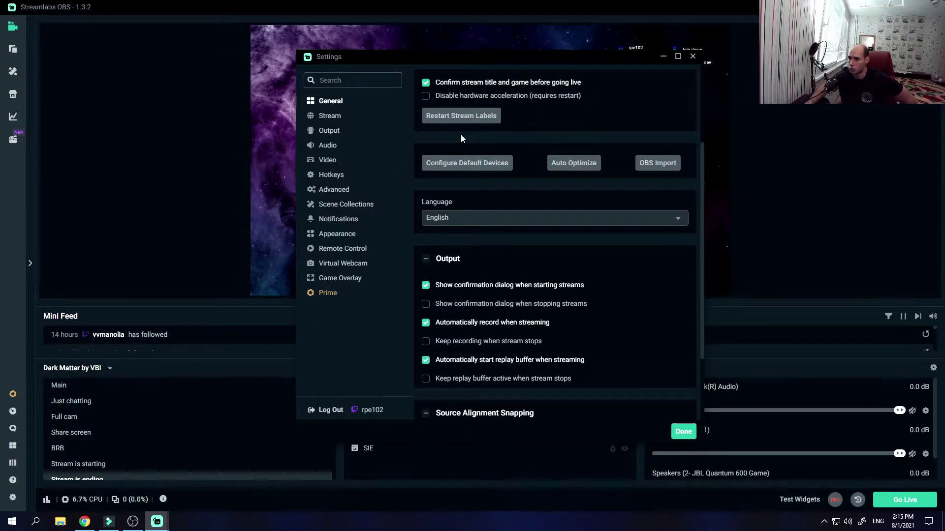
{"action": "scroll", "coordinate": [530, 145], "scroll_direction": "down", "scroll_amount": 1}
{"action": "scroll", "coordinate": [558, 247], "scroll_direction": "down", "scroll_amount": 1}
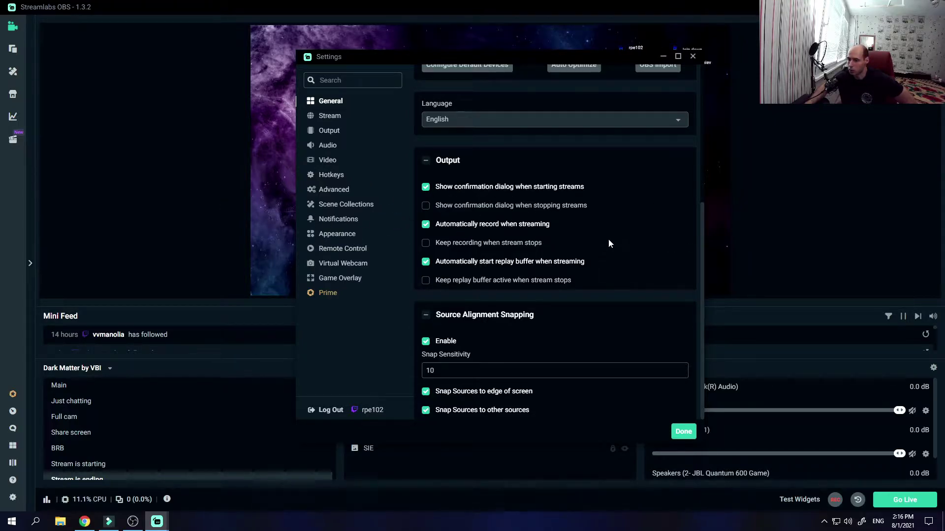
{"action": "scroll", "coordinate": [603, 259], "scroll_direction": "up", "scroll_amount": 1}
{"action": "scroll", "coordinate": [605, 246], "scroll_direction": "down", "scroll_amount": 1}
{"action": "scroll", "coordinate": [558, 269], "scroll_direction": "up", "scroll_amount": 2}
{"action": "scroll", "coordinate": [558, 270], "scroll_direction": "down", "scroll_amount": 2}
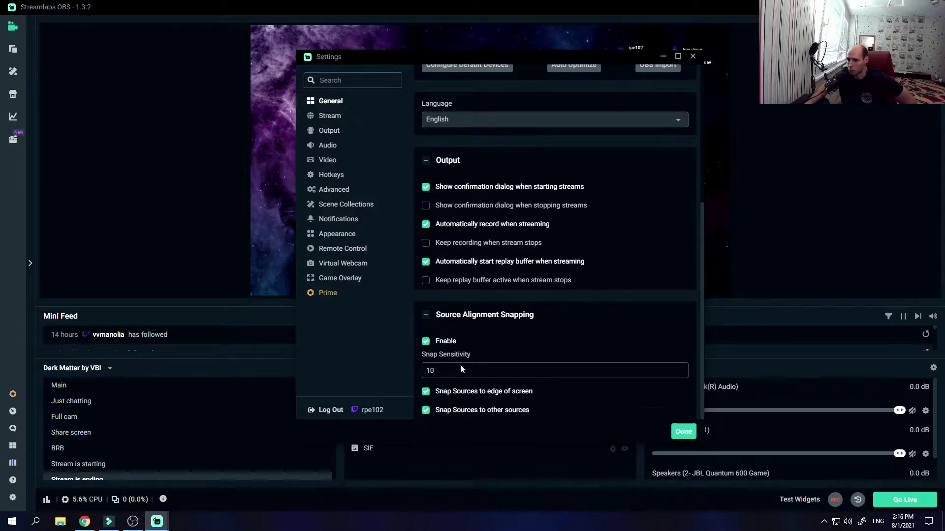
{"action": "scroll", "coordinate": [486, 243], "scroll_direction": "up", "scroll_amount": 2}
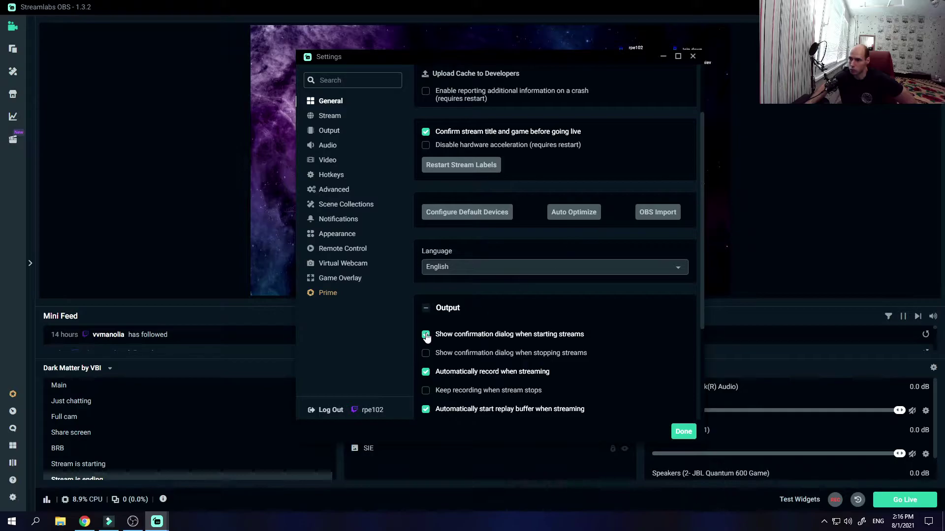
{"action": "scroll", "coordinate": [490, 268], "scroll_direction": "down", "scroll_amount": 2}
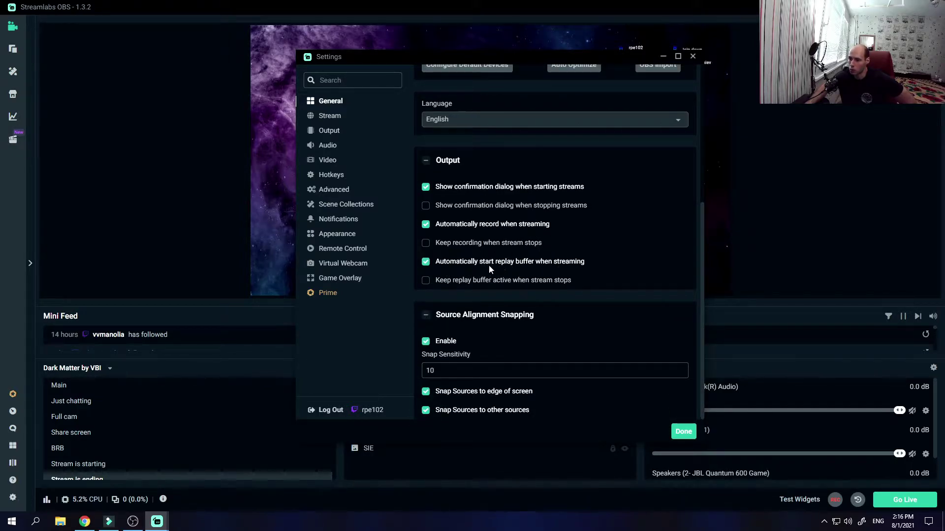
Examine the stream destinations and output settings, plus the audio choices for sample rate and Desktop Audio Device 1
{"action": "left_click", "coordinate": [338, 120]}
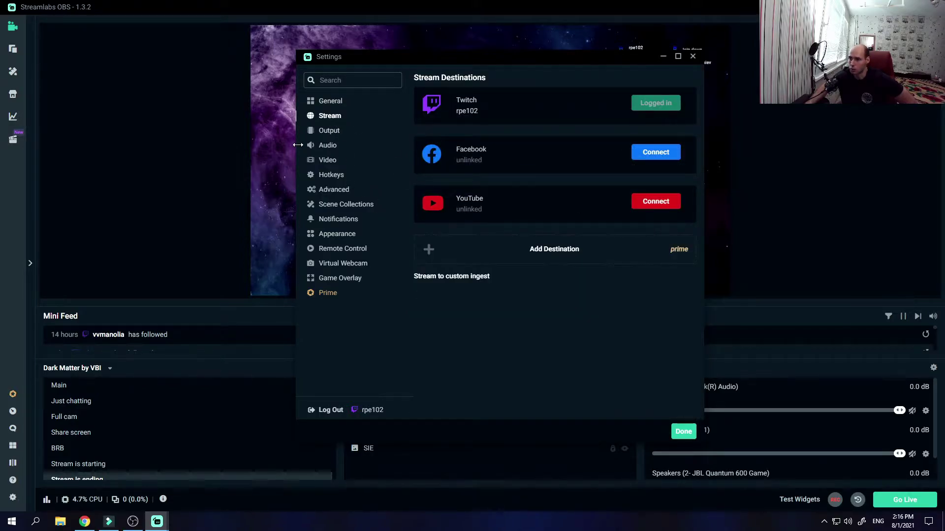
{"action": "left_click", "coordinate": [334, 134]}
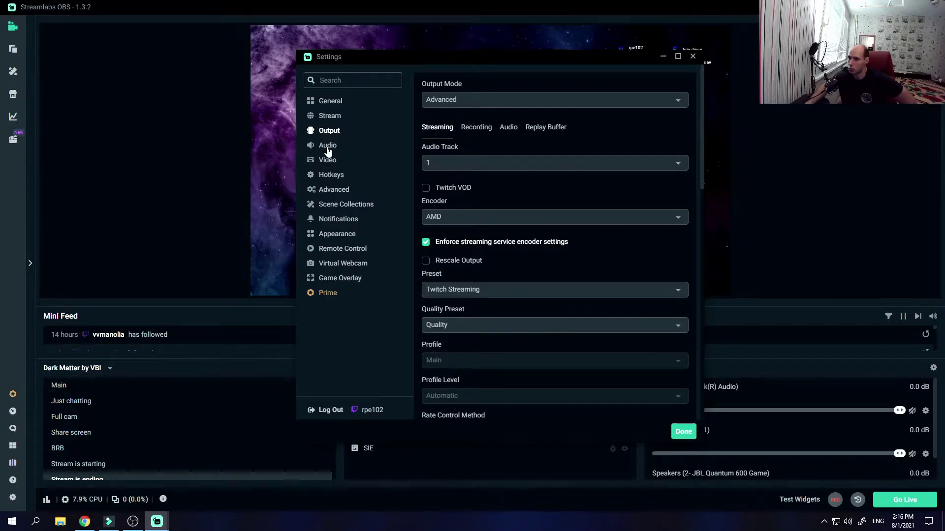
{"action": "left_click", "coordinate": [327, 146]}
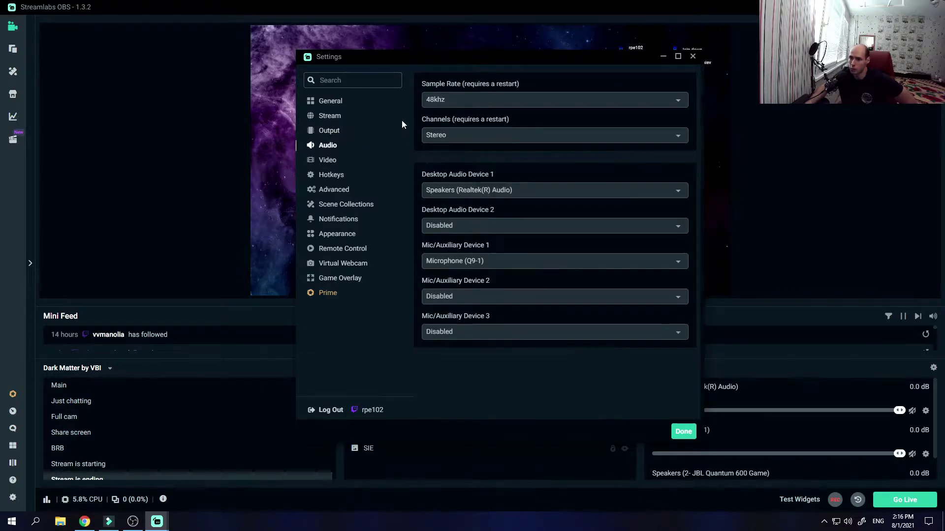
{"action": "left_click", "coordinate": [559, 98]}
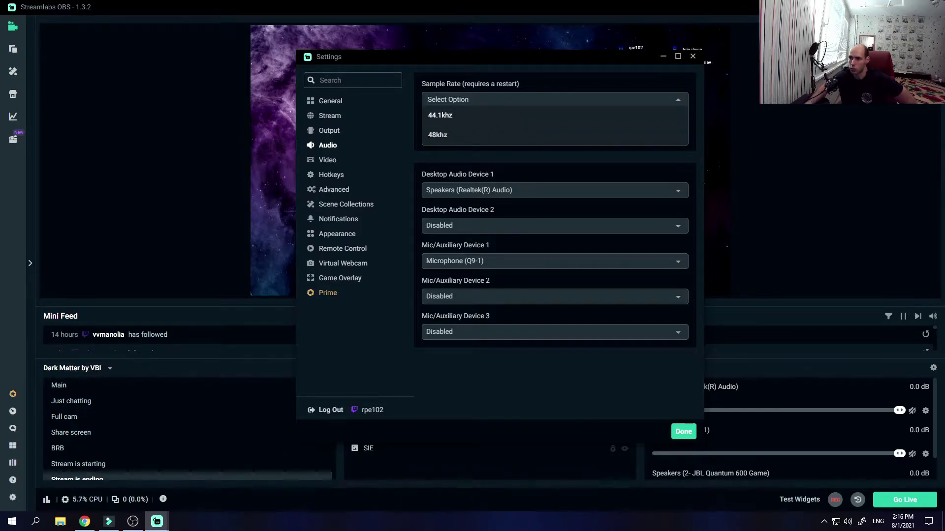
{"action": "left_click", "coordinate": [530, 93]}
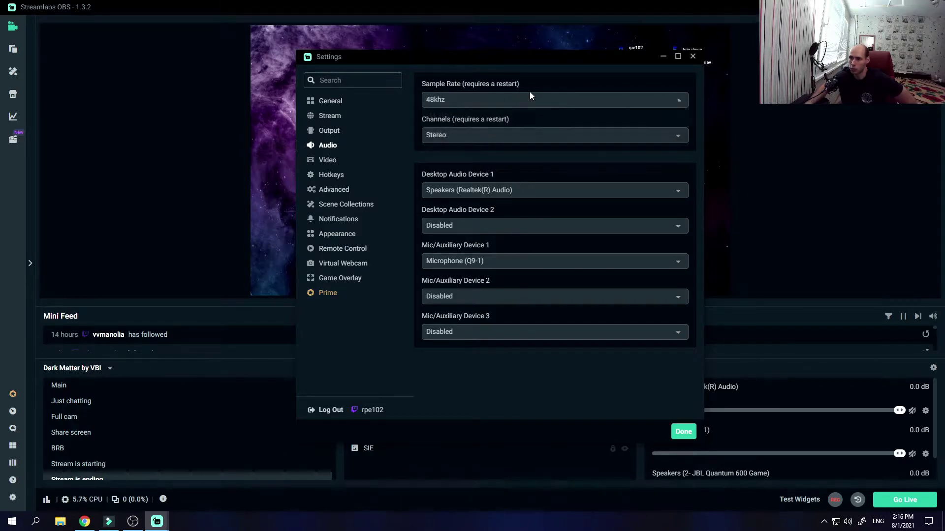
{"action": "left_click", "coordinate": [473, 101]}
{"action": "left_click", "coordinate": [637, 93]}
{"action": "left_click", "coordinate": [612, 192]}
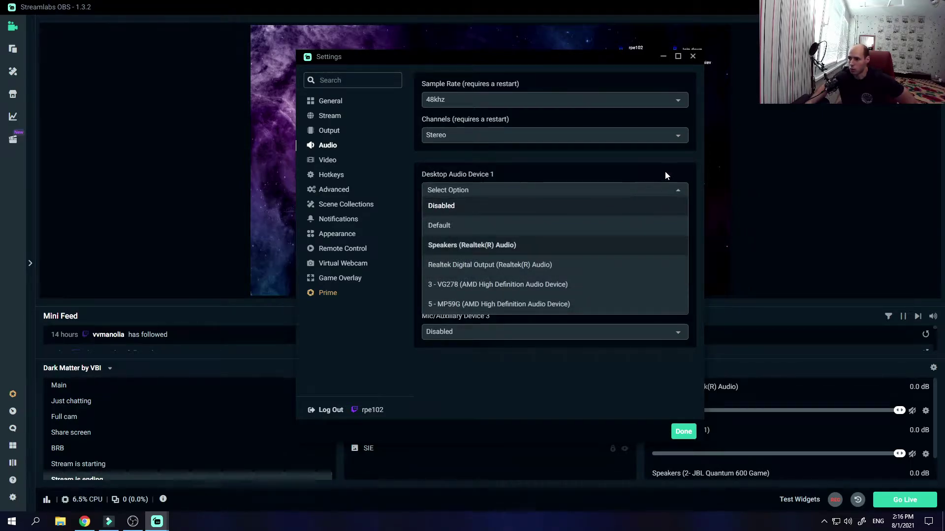
{"action": "left_click", "coordinate": [621, 193]}
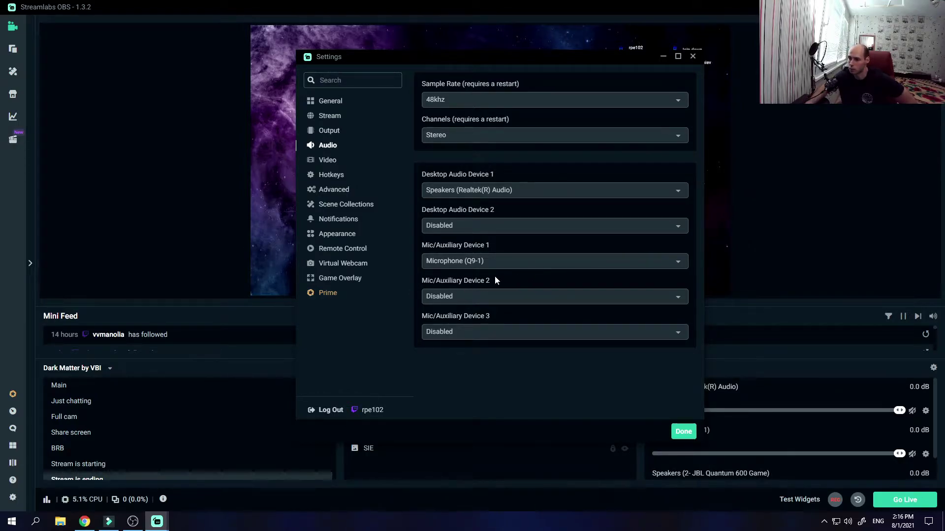
Examine the video settings and the available base canvas resolutions
{"action": "left_click", "coordinate": [339, 163]}
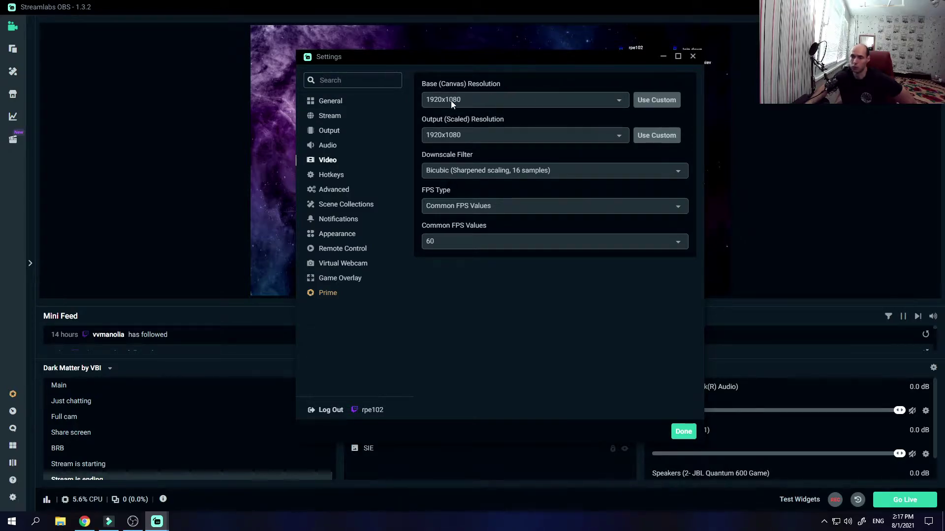
{"action": "left_click", "coordinate": [565, 93]}
{"action": "left_click", "coordinate": [601, 96]}
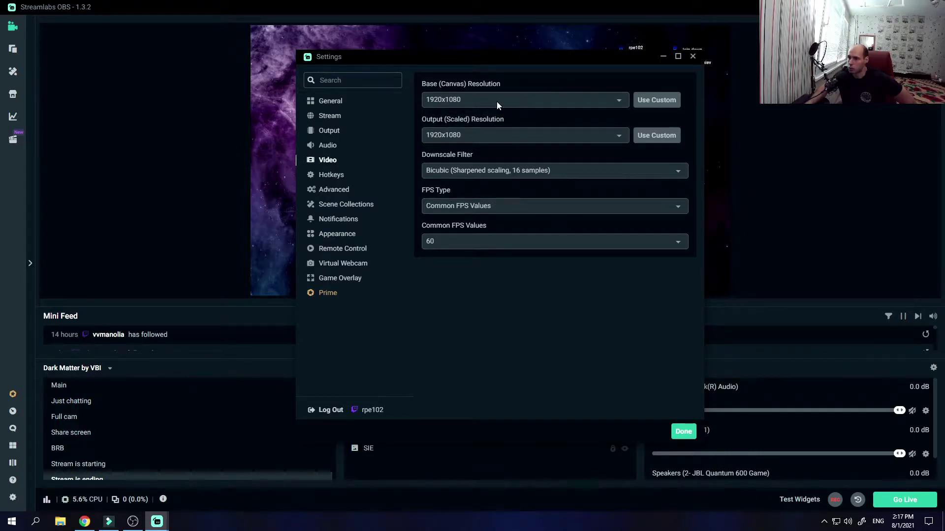
Compare the available downscale filter options in the video settings
{"action": "left_click", "coordinate": [548, 166]}
{"action": "left_click", "coordinate": [545, 166]}
{"action": "left_click", "coordinate": [545, 165]}
{"action": "left_click", "coordinate": [544, 205]}
{"action": "left_click", "coordinate": [577, 167]}
{"action": "left_click", "coordinate": [566, 153]}
{"action": "left_click", "coordinate": [554, 170]}
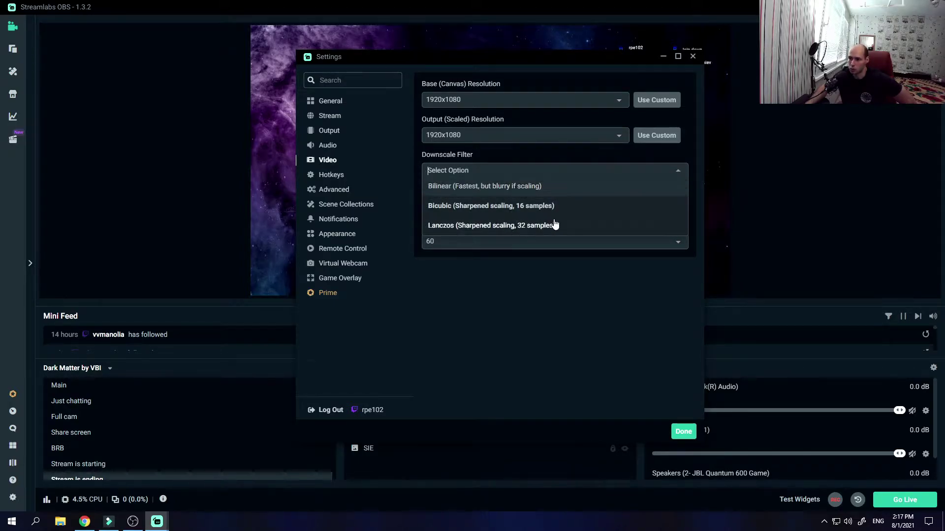
{"action": "left_click", "coordinate": [538, 172]}
{"action": "left_click", "coordinate": [547, 174]}
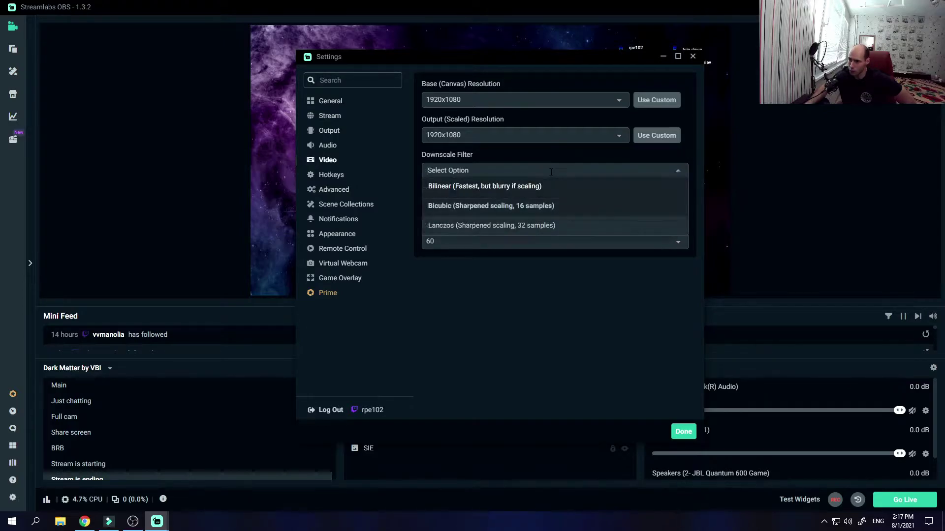
{"action": "left_click", "coordinate": [553, 159]}
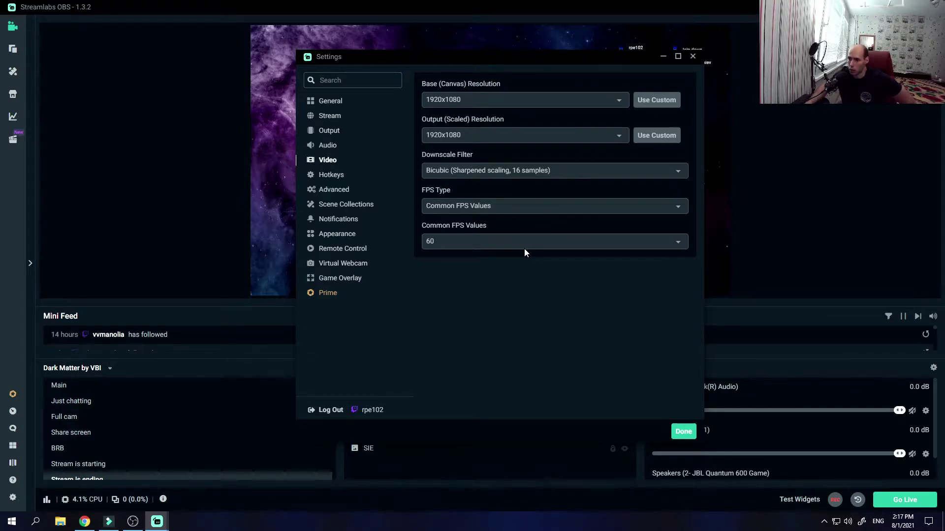
Set the base canvas resolution to 1920x1080
{"action": "left_click", "coordinate": [566, 105]}
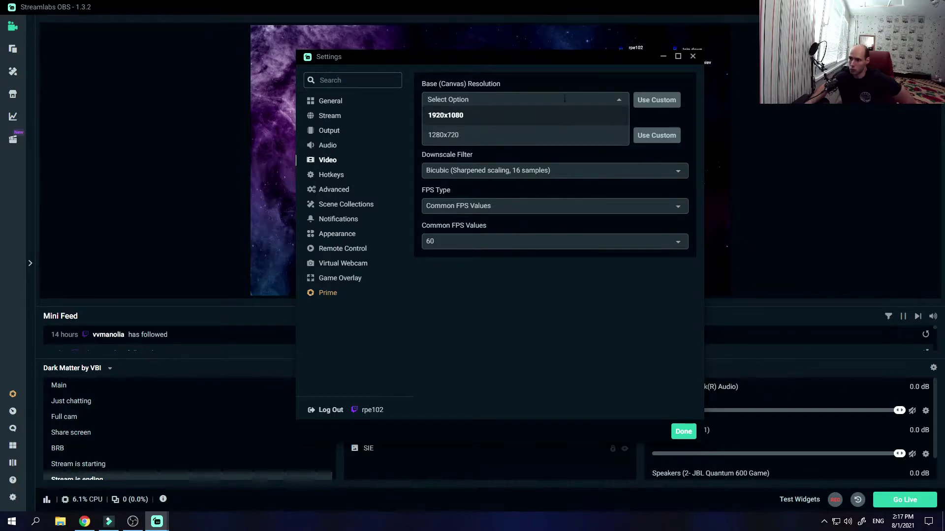
{"action": "left_click", "coordinate": [555, 117]}
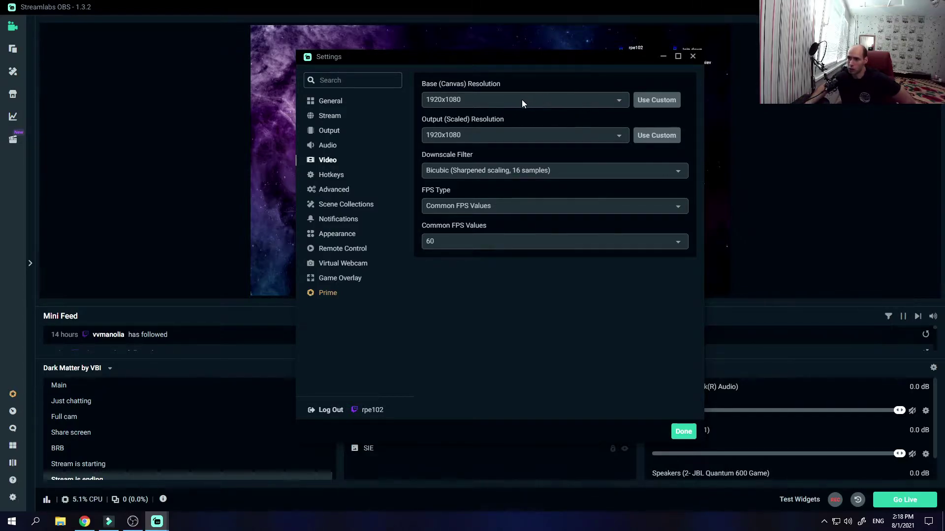
{"action": "left_click", "coordinate": [537, 100]}
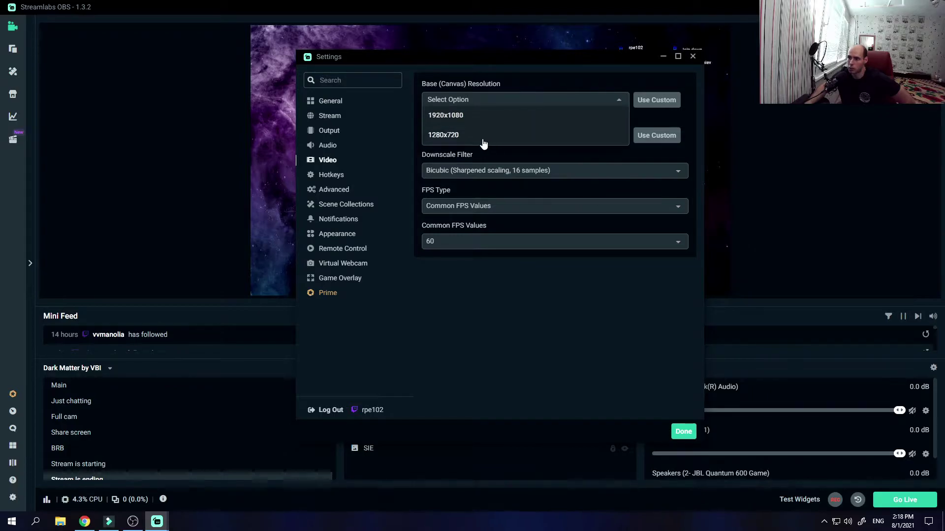
{"action": "left_click", "coordinate": [492, 115]}
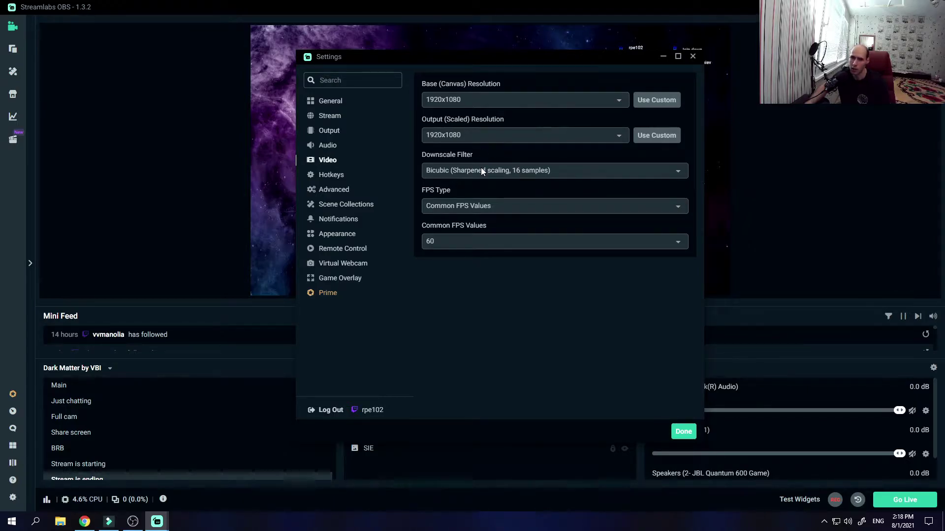
Examine the available common FPS values without changing the frame rate
{"action": "left_click", "coordinate": [577, 244]}
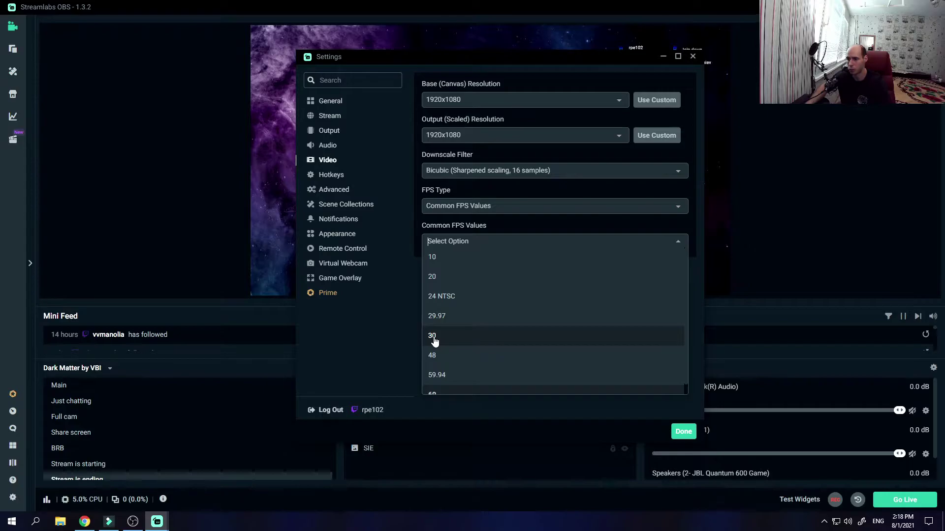
{"action": "left_click", "coordinate": [377, 329]}
{"action": "left_click", "coordinate": [499, 235]}
{"action": "left_click", "coordinate": [397, 338]}
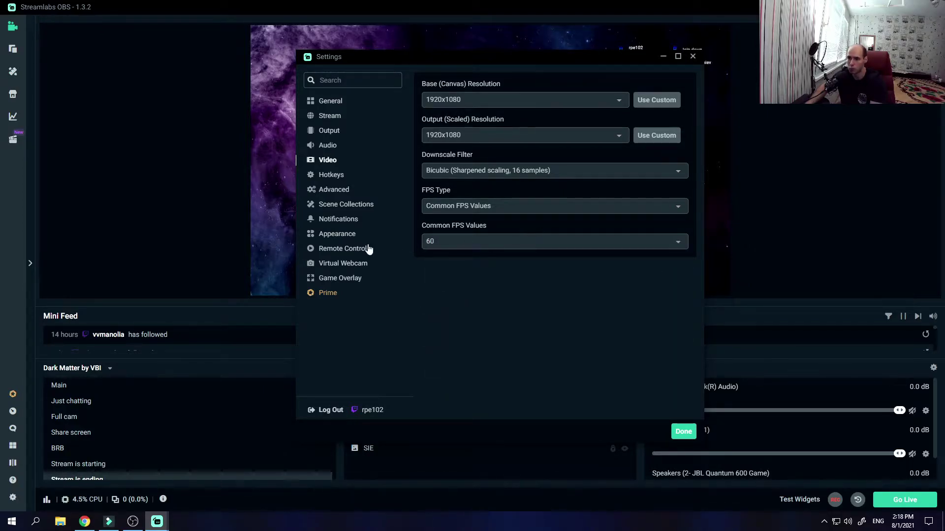
Review the hotkey assignments for streaming, recording, replay and overlay actions, along with those for scenes and sources
{"action": "left_click", "coordinate": [328, 177]}
{"action": "scroll", "coordinate": [687, 160], "scroll_direction": "down", "scroll_amount": 12}
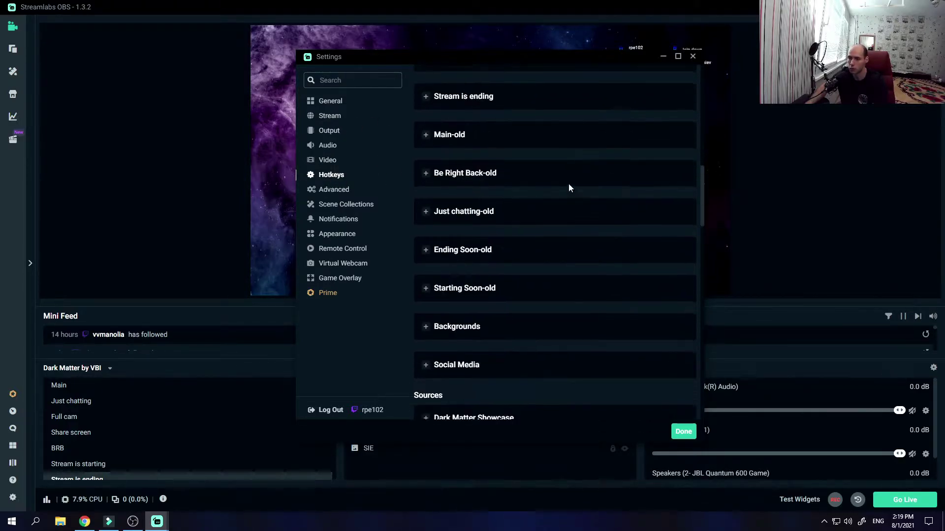
{"action": "scroll", "coordinate": [580, 173], "scroll_direction": "up", "scroll_amount": 12}
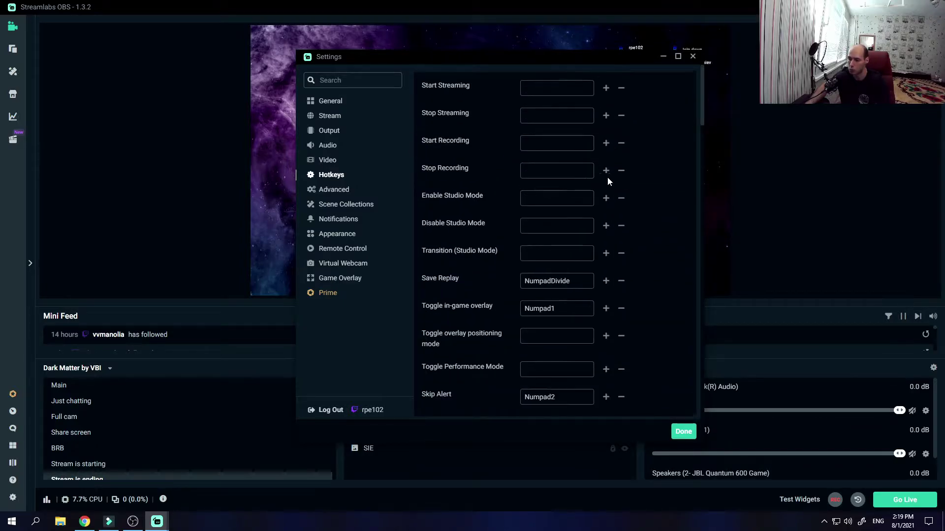
{"action": "scroll", "coordinate": [652, 168], "scroll_direction": "down", "scroll_amount": 12}
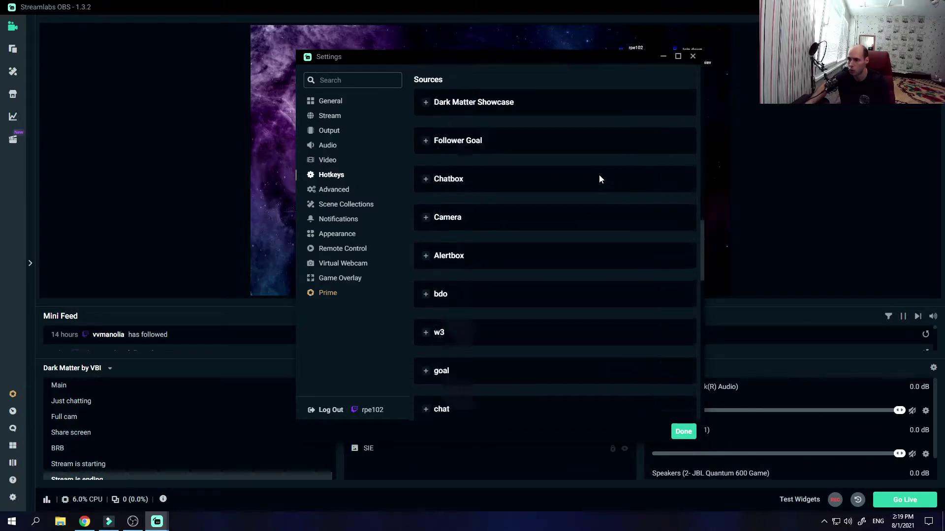
{"action": "scroll", "coordinate": [551, 204], "scroll_direction": "up", "scroll_amount": 12}
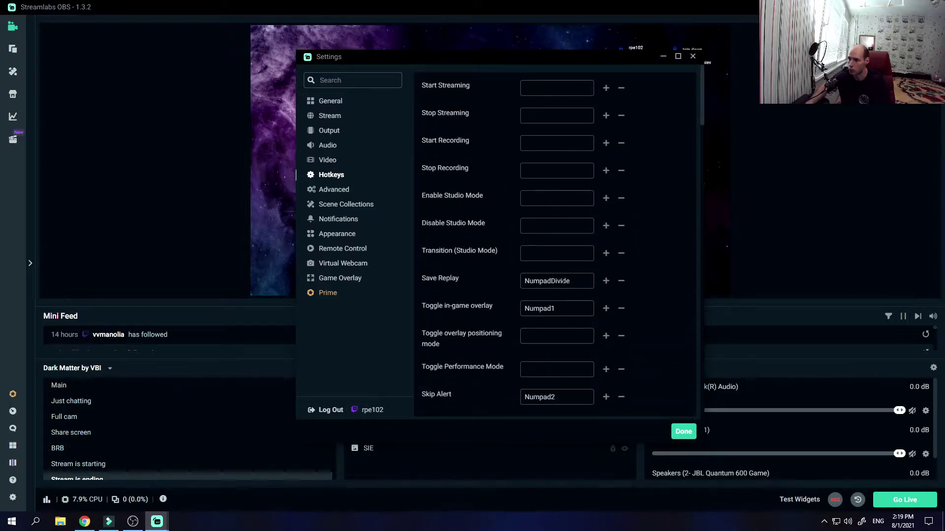
{"action": "scroll", "coordinate": [590, 315], "scroll_direction": "down", "scroll_amount": 3}
{"action": "scroll", "coordinate": [658, 162], "scroll_direction": "up", "scroll_amount": 3}
Examine the process priority options in the advanced settings
{"action": "left_click", "coordinate": [328, 189]}
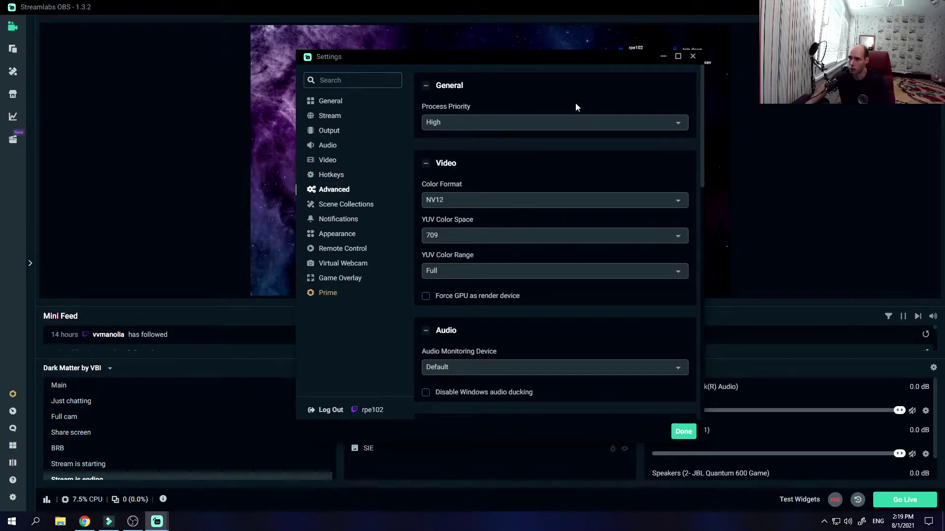
{"action": "left_click", "coordinate": [603, 119]}
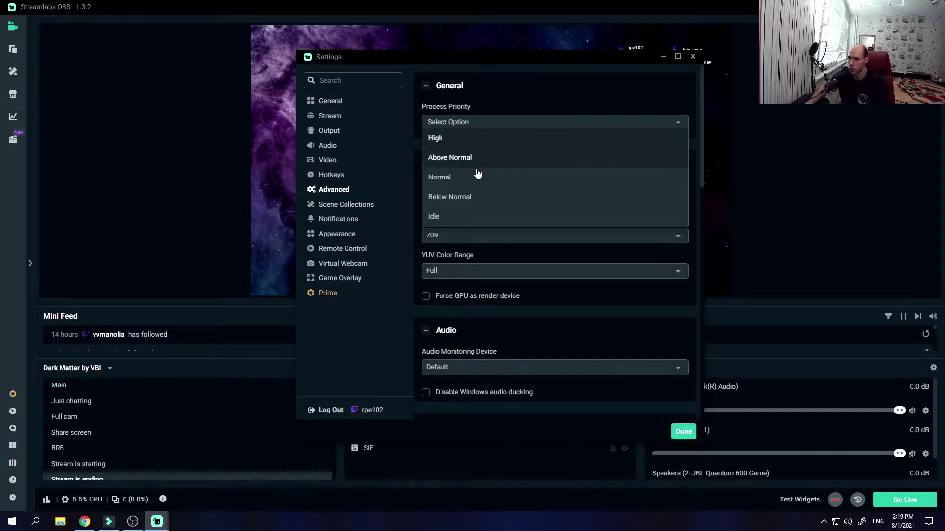
{"action": "left_click", "coordinate": [569, 104]}
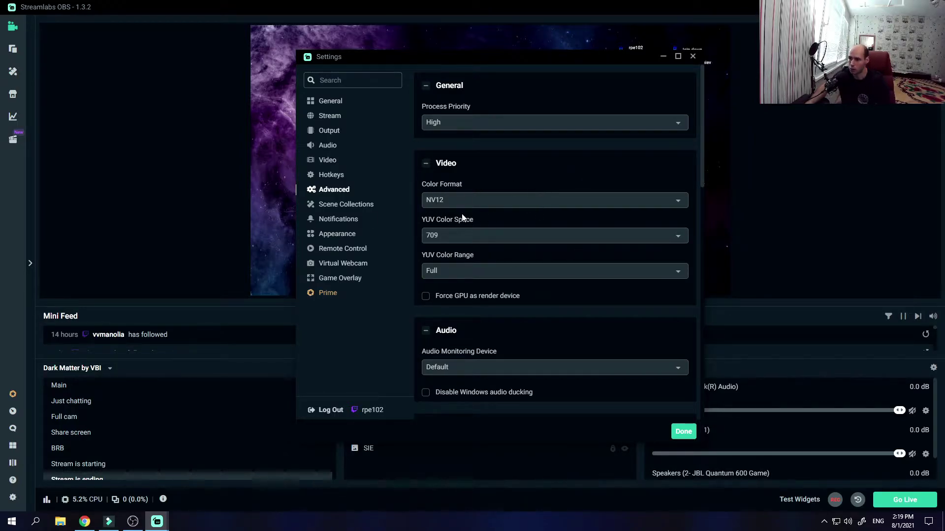
Set the YUV color range to Full in the advanced video settings
{"action": "left_click", "coordinate": [479, 272]}
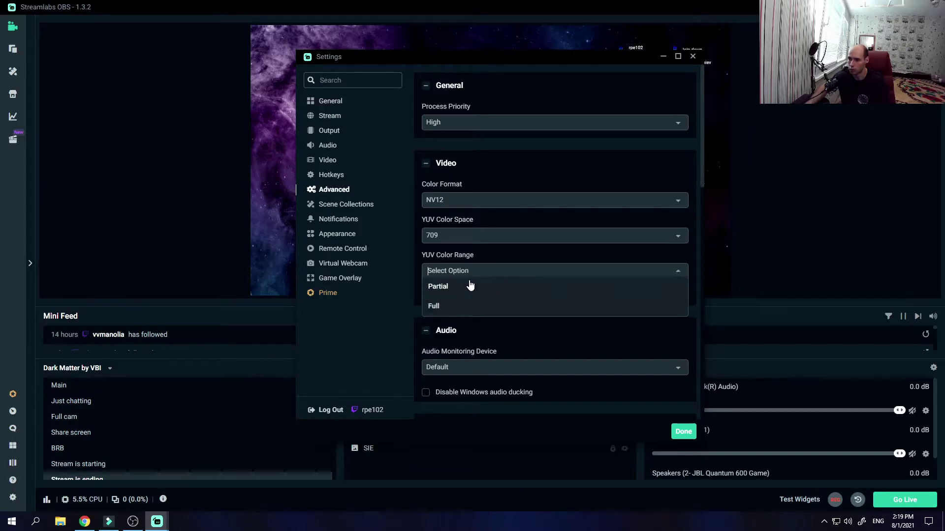
{"action": "left_click", "coordinate": [435, 302]}
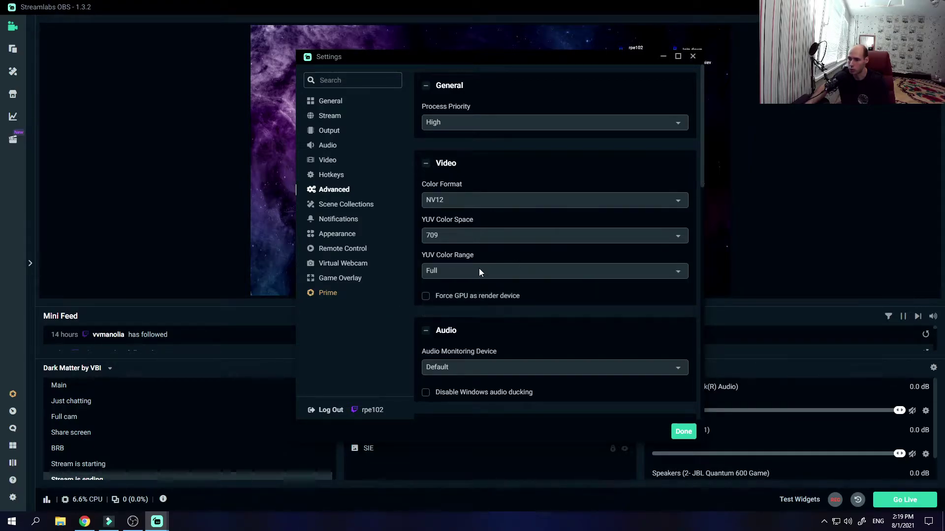
{"action": "left_click", "coordinate": [550, 271]}
{"action": "left_click", "coordinate": [436, 302]}
Review the remaining advanced settings for audio, recording, replay buffer, stream delay, automatic reconnection, network, sources and media files
{"action": "scroll", "coordinate": [477, 268], "scroll_direction": "down", "scroll_amount": 1}
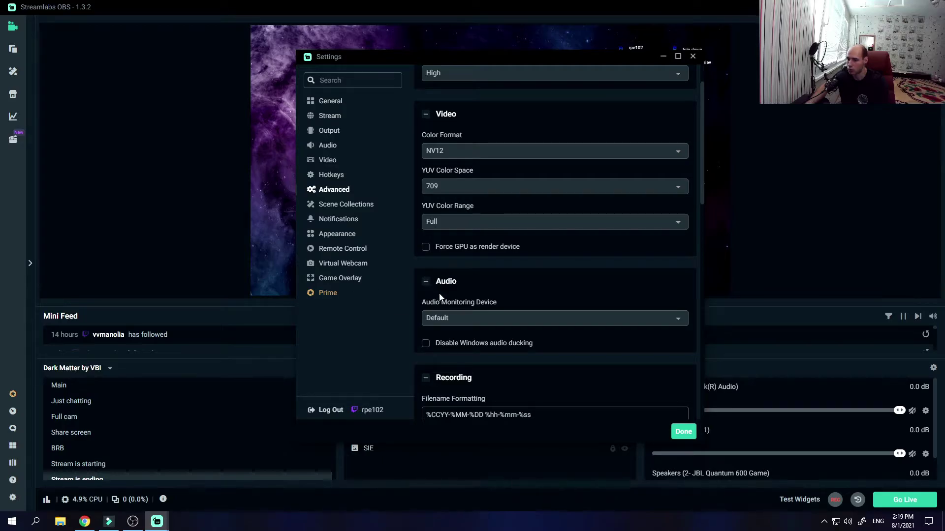
{"action": "scroll", "coordinate": [492, 222], "scroll_direction": "down", "scroll_amount": 3}
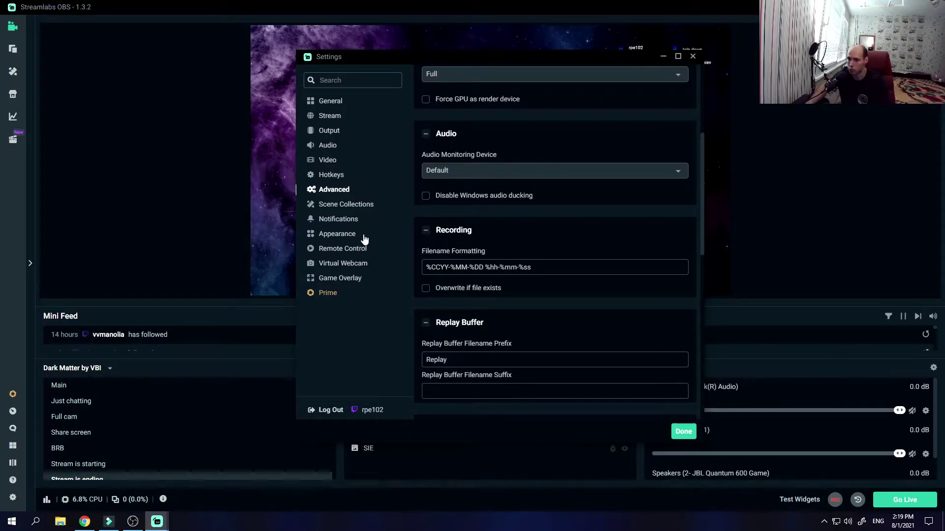
{"action": "scroll", "coordinate": [549, 183], "scroll_direction": "down", "scroll_amount": 2}
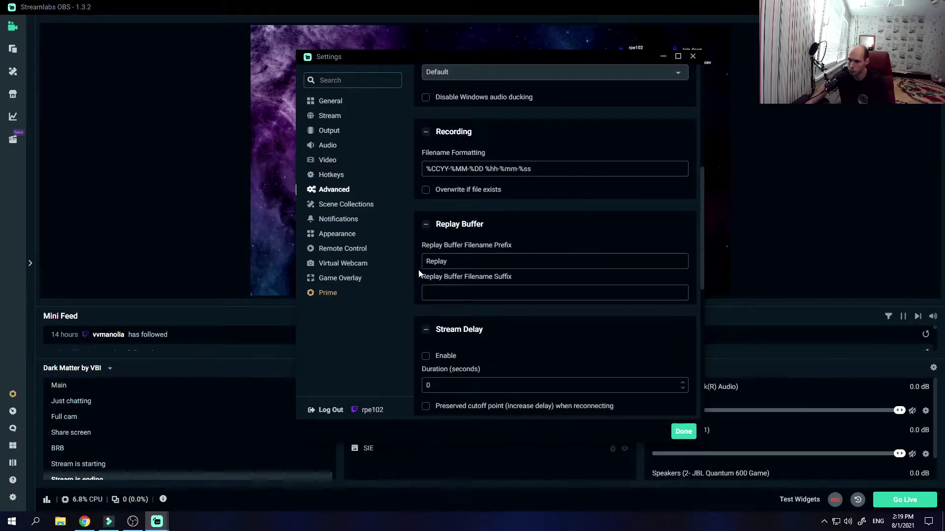
{"action": "scroll", "coordinate": [492, 228], "scroll_direction": "down", "scroll_amount": 2}
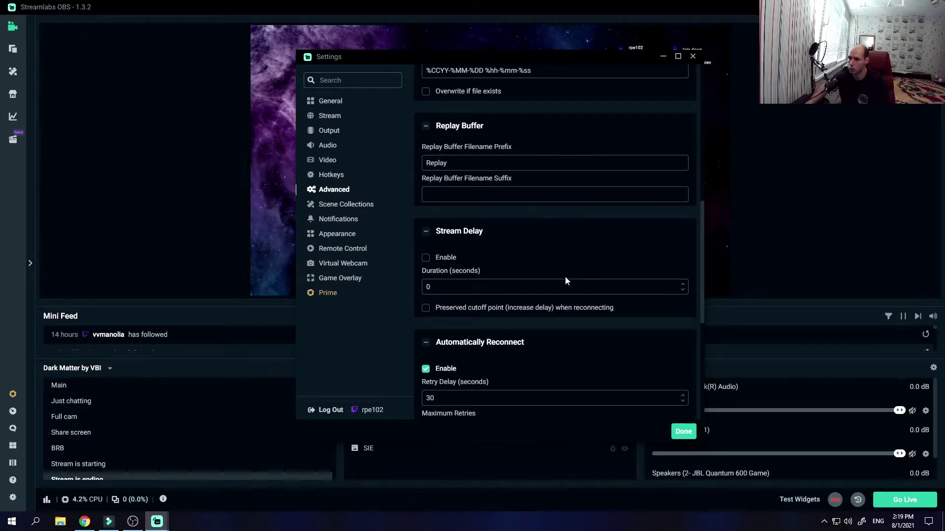
{"action": "scroll", "coordinate": [567, 277], "scroll_direction": "down", "scroll_amount": 4}
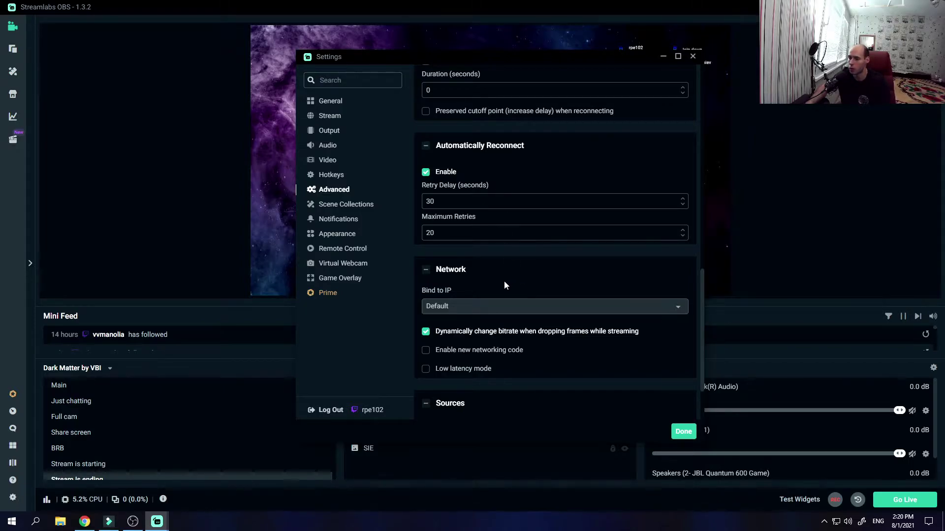
{"action": "scroll", "coordinate": [612, 253], "scroll_direction": "down", "scroll_amount": 1}
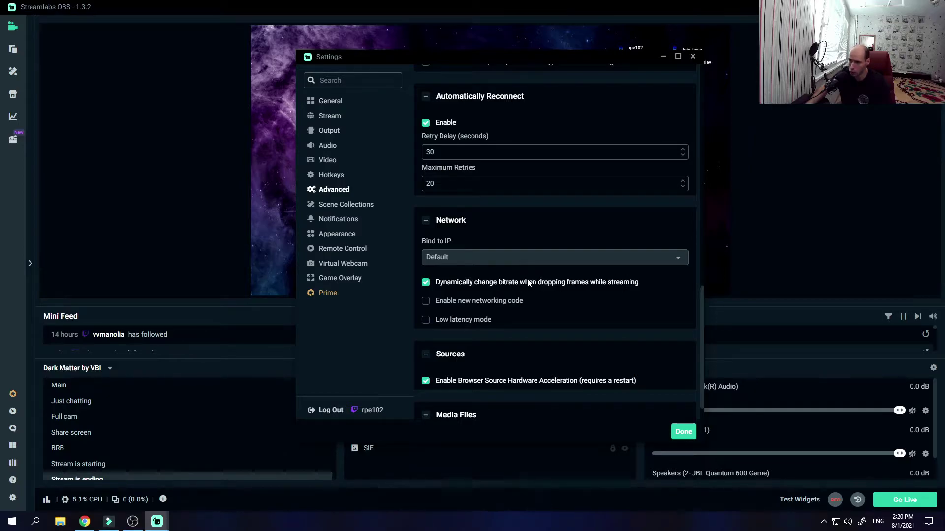
{"action": "scroll", "coordinate": [532, 283], "scroll_direction": "down", "scroll_amount": 1}
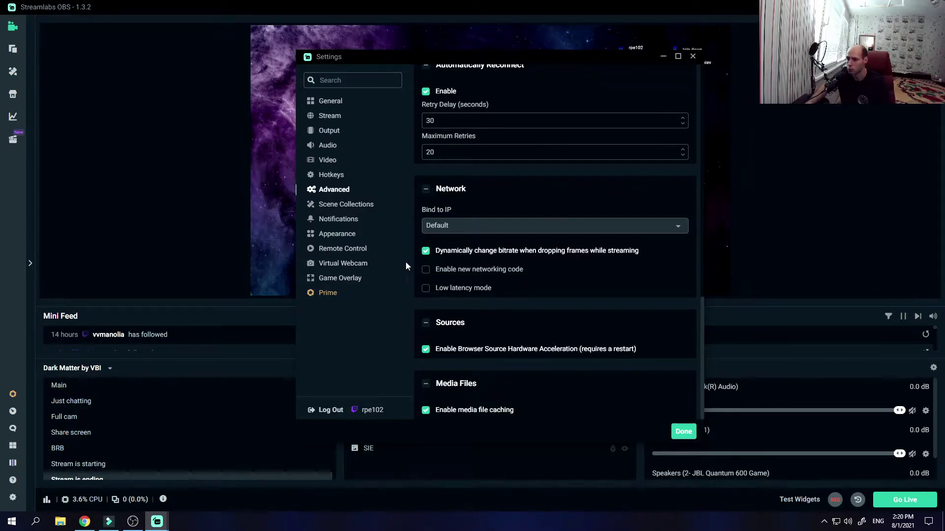
{"action": "scroll", "coordinate": [473, 364], "scroll_direction": "up", "scroll_amount": 1}
{"action": "scroll", "coordinate": [506, 327], "scroll_direction": "down", "scroll_amount": 1}
Look through the game overlay, notifications, remote control, appearance, scene collections, hotkeys, video and audio settings
{"action": "left_click", "coordinate": [348, 277]}
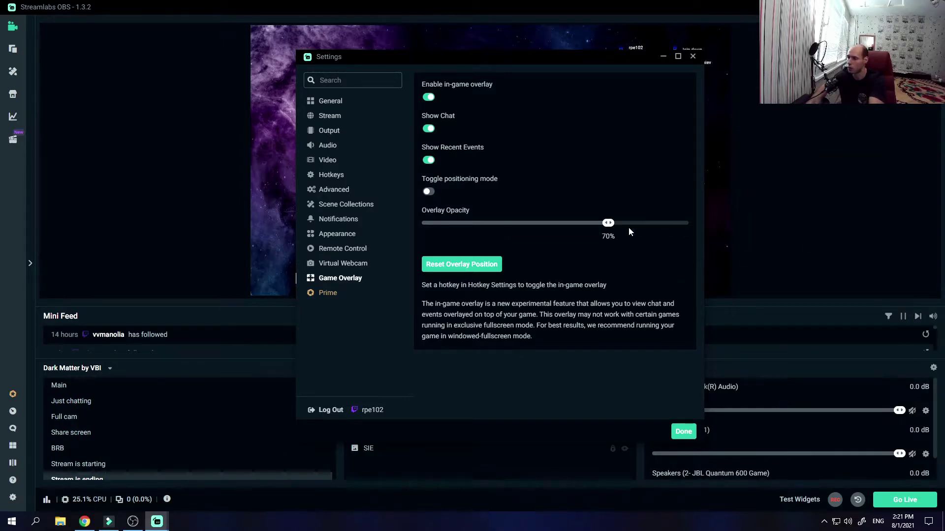
{"action": "left_click", "coordinate": [344, 220]}
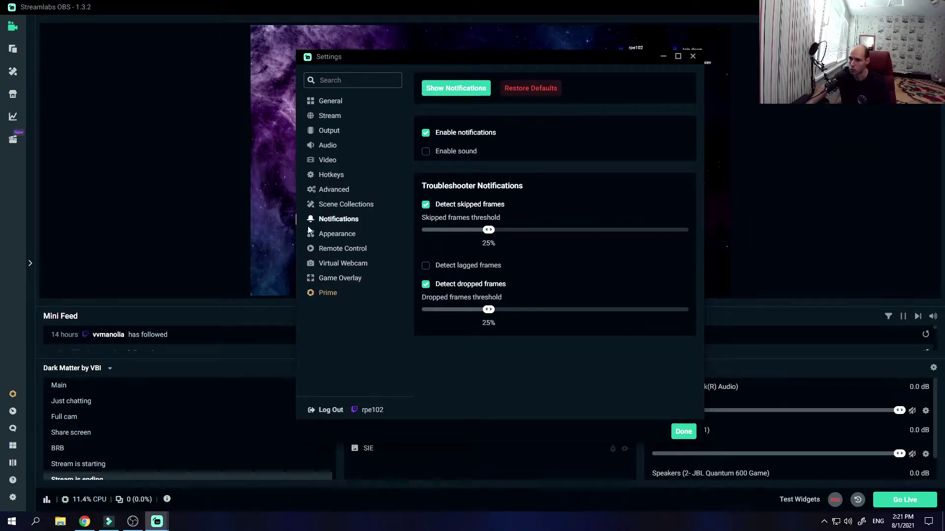
{"action": "left_click", "coordinate": [341, 249]}
{"action": "left_click", "coordinate": [337, 234]}
{"action": "left_click", "coordinate": [339, 206]}
{"action": "left_click", "coordinate": [332, 175]}
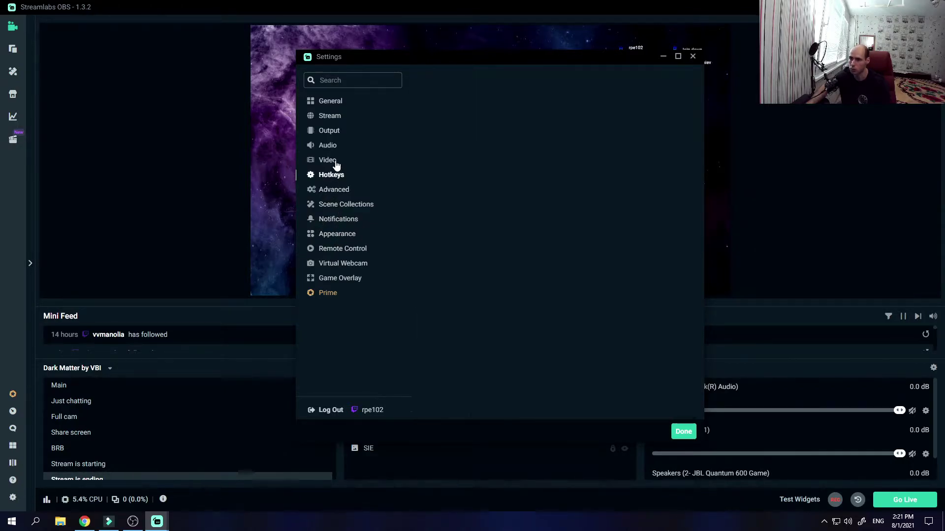
{"action": "left_click", "coordinate": [330, 161]}
{"action": "left_click", "coordinate": [331, 146]}
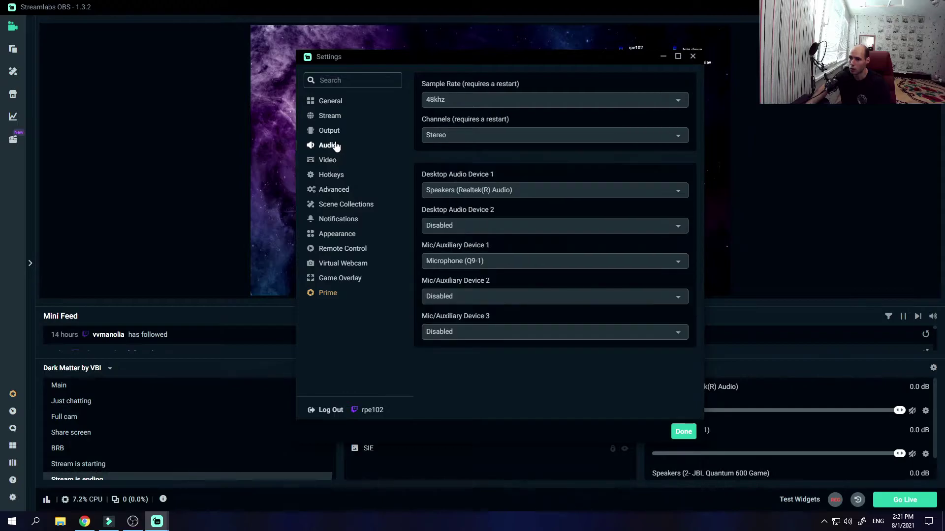
Set the output mode to Advanced and choose audio track 1 for streaming
{"action": "left_click", "coordinate": [331, 131]}
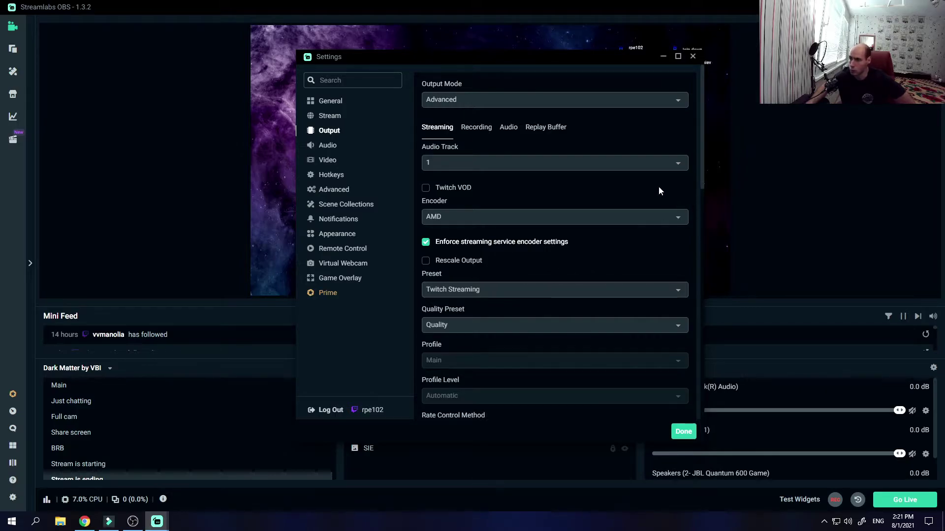
{"action": "left_click", "coordinate": [471, 98]}
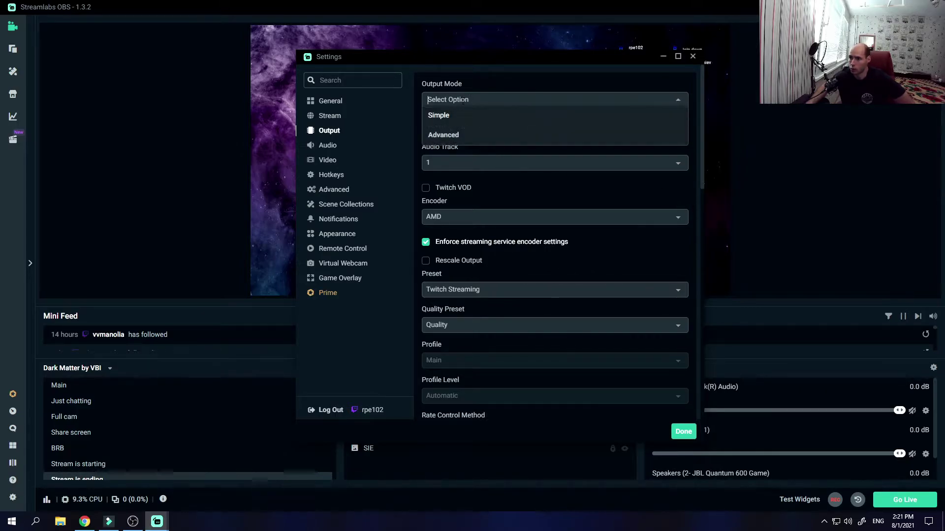
{"action": "left_click", "coordinate": [480, 137]}
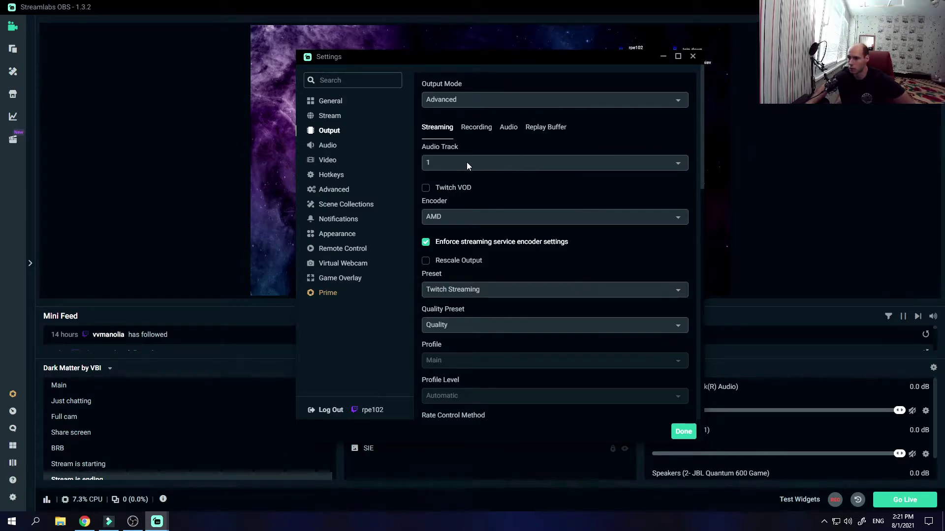
{"action": "left_click", "coordinate": [521, 164]}
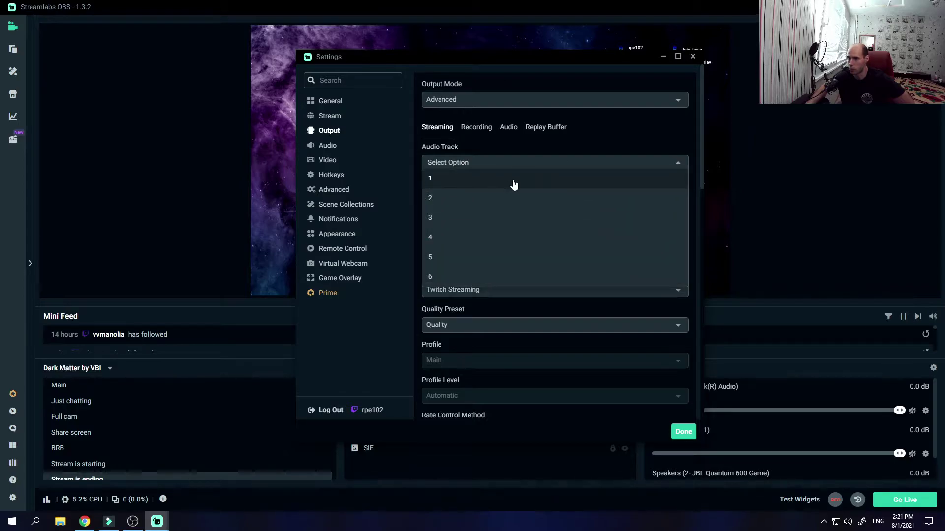
{"action": "left_click", "coordinate": [507, 183]}
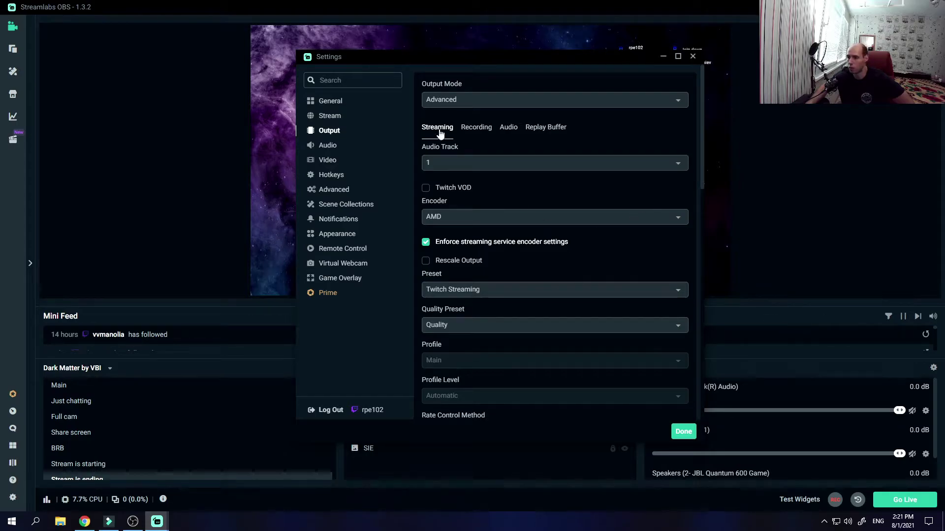
{"action": "left_click", "coordinate": [510, 162]}
{"action": "left_click", "coordinate": [468, 183]}
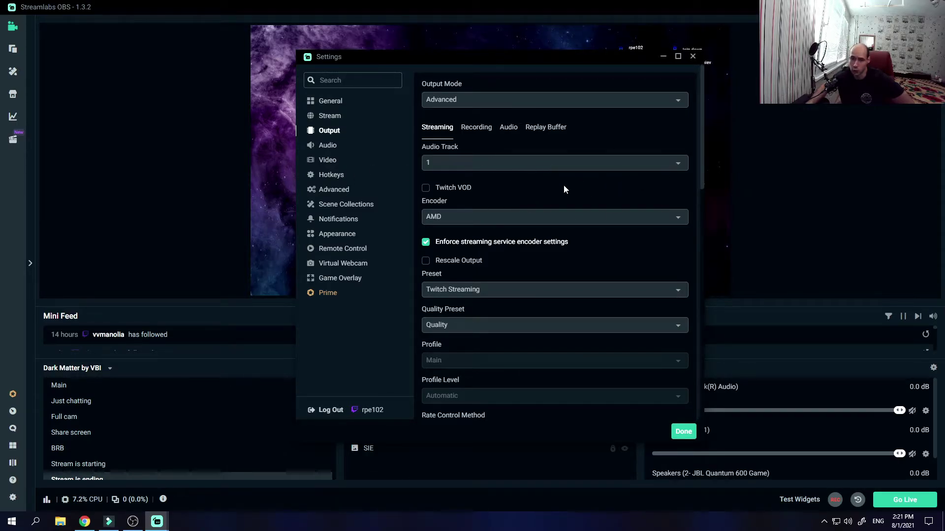
Select AMD as the streaming encoder after comparing it with the Software (x264) option
{"action": "left_click", "coordinate": [527, 217]}
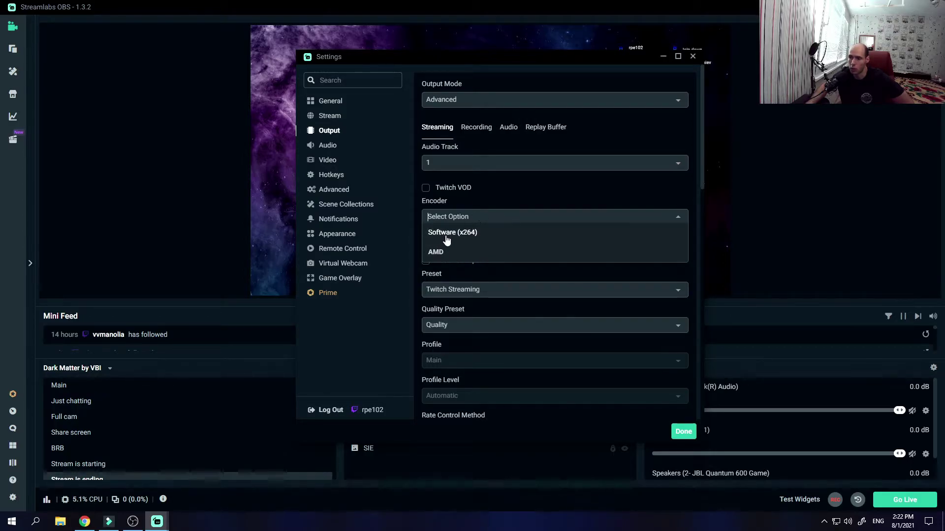
{"action": "left_click", "coordinate": [438, 252]}
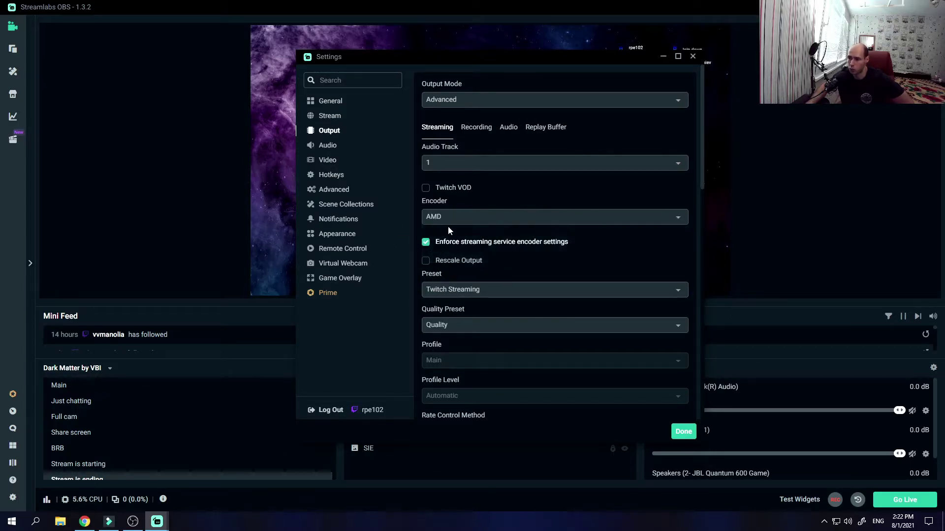
{"action": "left_click", "coordinate": [539, 216]}
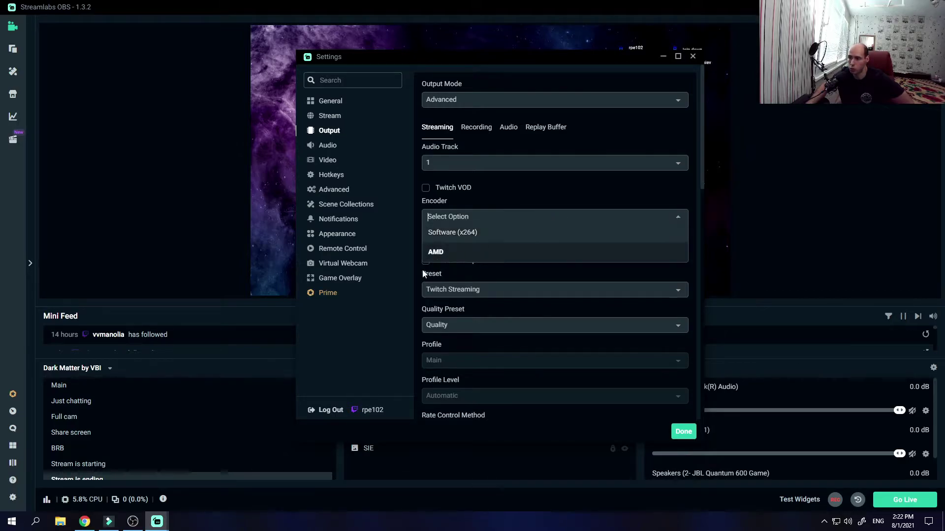
{"action": "left_click", "coordinate": [512, 253]}
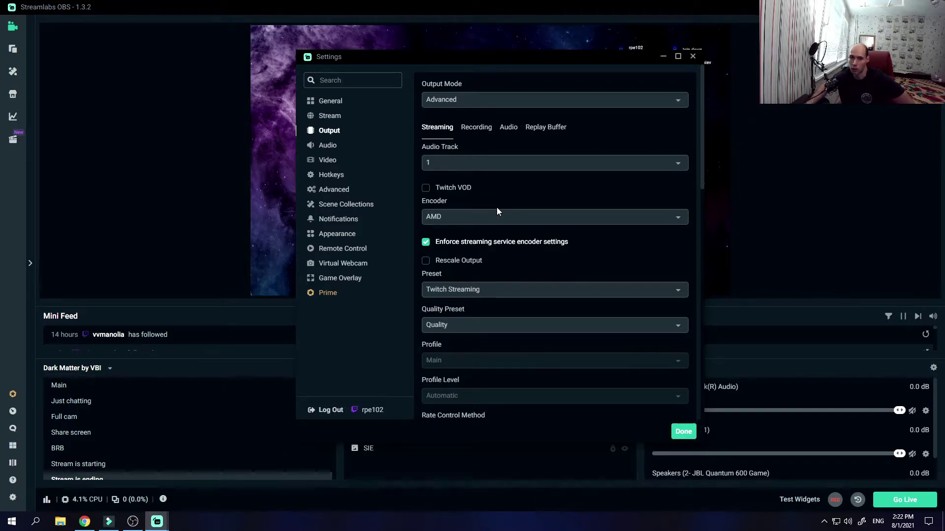
Turn the Twitch VOD option on and back off to preview its track setting, keeping the AMD encoder
{"action": "left_click", "coordinate": [453, 188]}
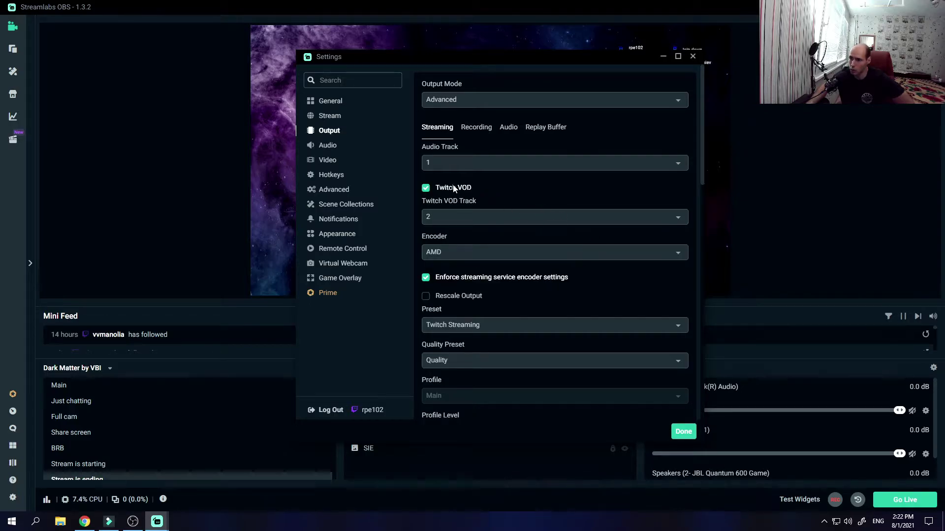
{"action": "left_click", "coordinate": [453, 188]}
{"action": "left_click", "coordinate": [566, 217]}
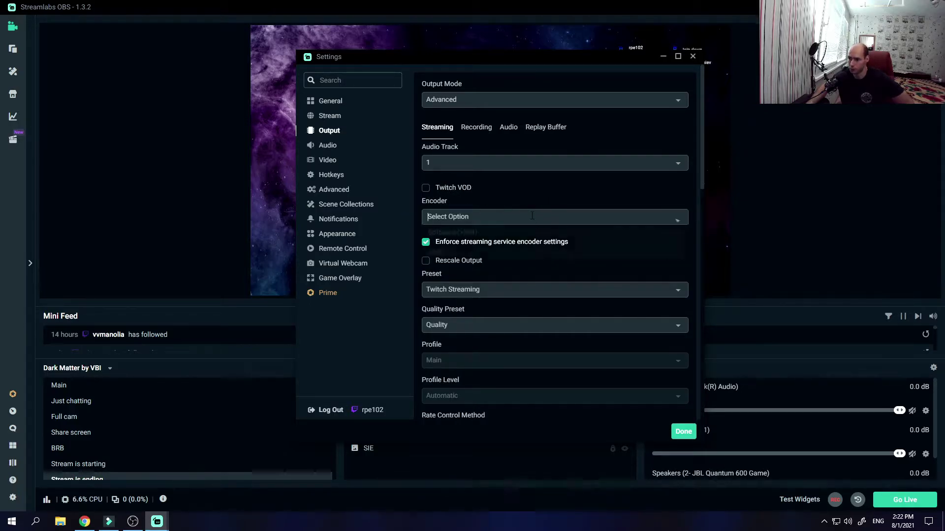
{"action": "left_click", "coordinate": [435, 252]}
{"action": "left_click", "coordinate": [541, 190]}
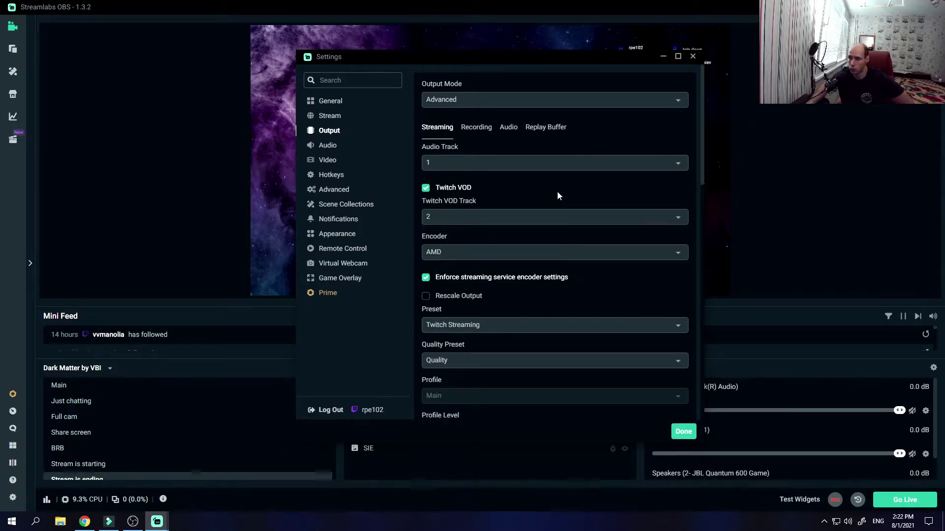
{"action": "left_click", "coordinate": [489, 187]}
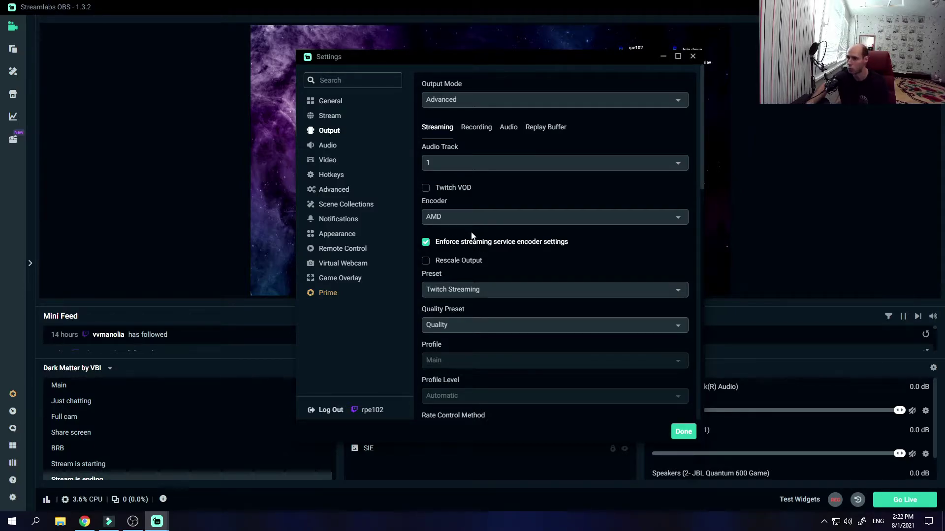
Set the streaming encoder's quality preset to Quality
{"action": "scroll", "coordinate": [571, 231], "scroll_direction": "down", "scroll_amount": 1}
{"action": "scroll", "coordinate": [506, 177], "scroll_direction": "down", "scroll_amount": 2}
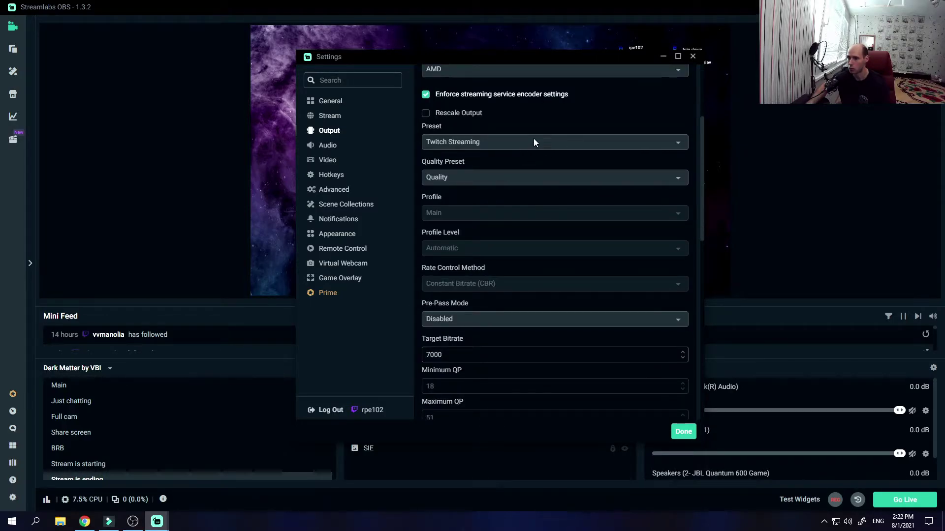
{"action": "scroll", "coordinate": [534, 142], "scroll_direction": "up", "scroll_amount": 2}
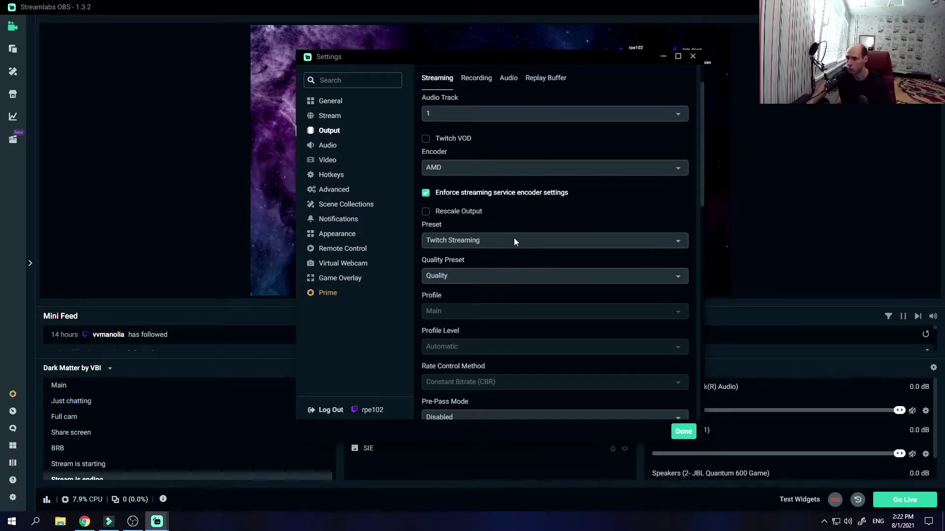
{"action": "scroll", "coordinate": [598, 224], "scroll_direction": "down", "scroll_amount": 1}
{"action": "left_click", "coordinate": [465, 227]}
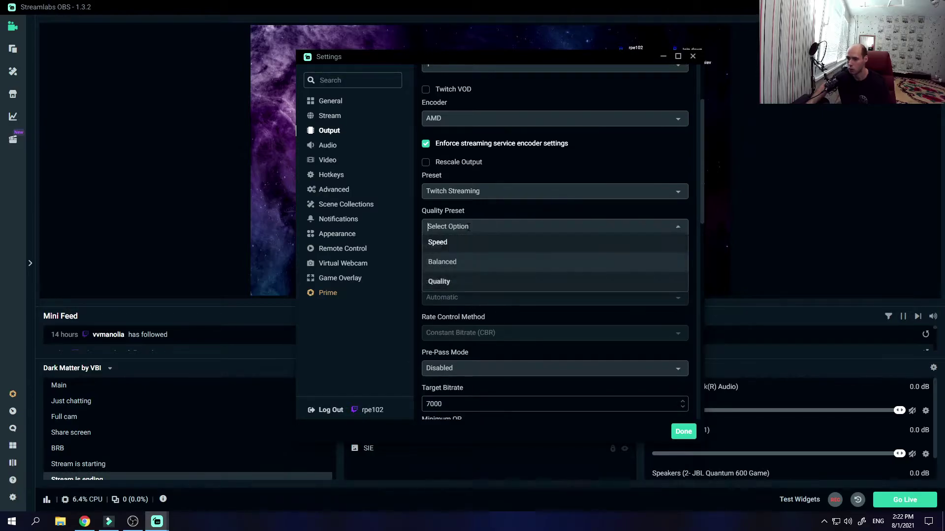
{"action": "left_click", "coordinate": [439, 281]}
Examine the remaining AMD encoder settings, including target bitrate, frame skipping, VBV buffer, B-frames, video API and OpenCL options
{"action": "scroll", "coordinate": [522, 241], "scroll_direction": "down", "scroll_amount": 2}
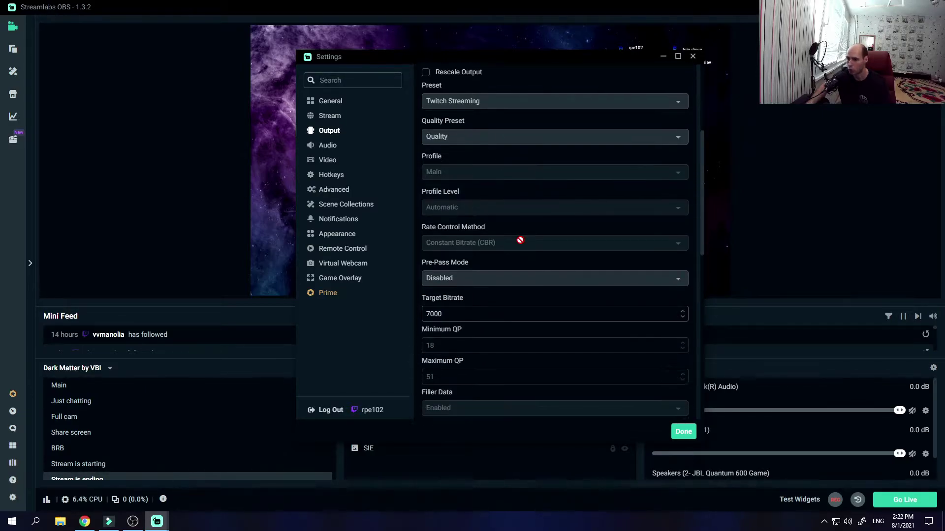
{"action": "scroll", "coordinate": [532, 270], "scroll_direction": "down", "scroll_amount": 1}
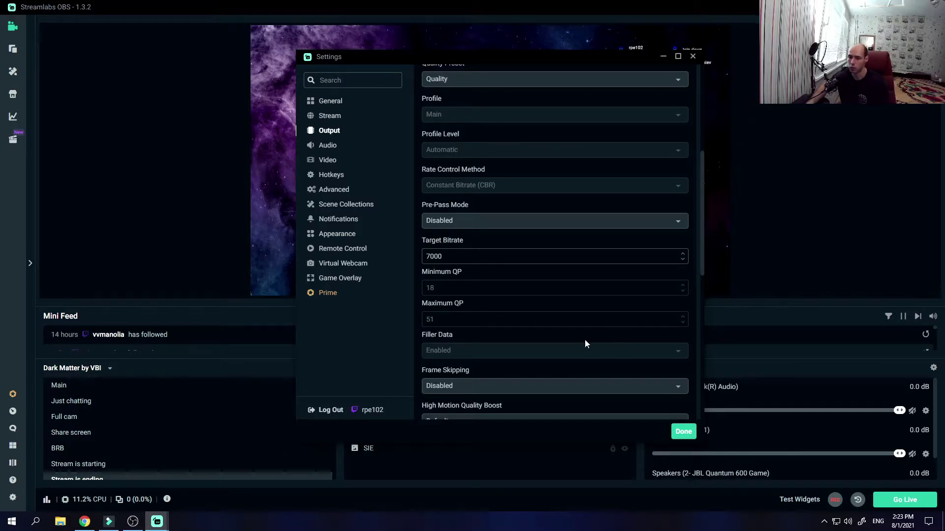
{"action": "scroll", "coordinate": [458, 271], "scroll_direction": "down", "scroll_amount": 1}
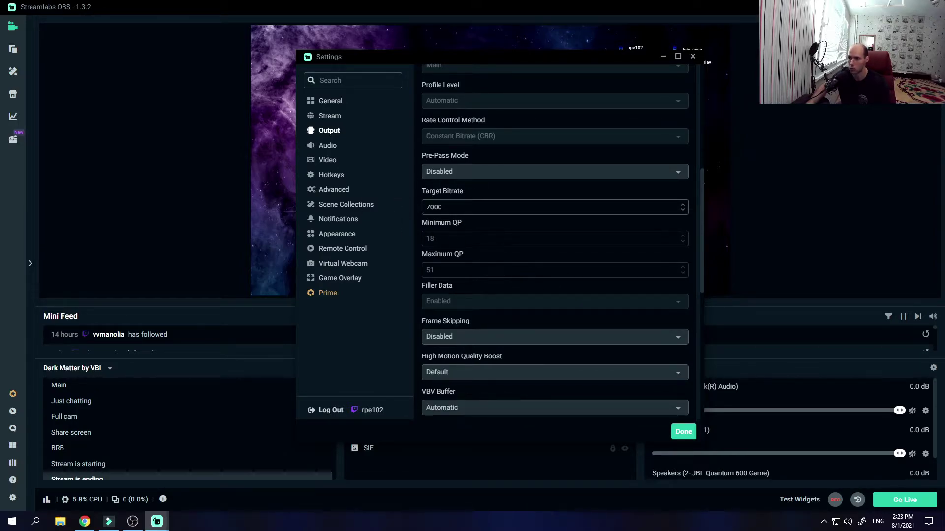
{"action": "scroll", "coordinate": [488, 187], "scroll_direction": "up", "scroll_amount": 3}
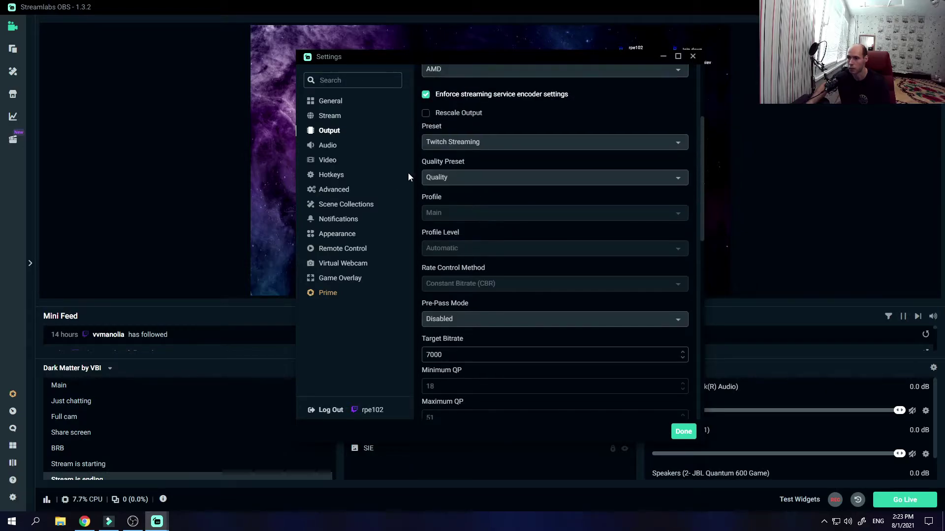
{"action": "scroll", "coordinate": [463, 172], "scroll_direction": "up", "scroll_amount": 1}
{"action": "scroll", "coordinate": [485, 118], "scroll_direction": "down", "scroll_amount": 4}
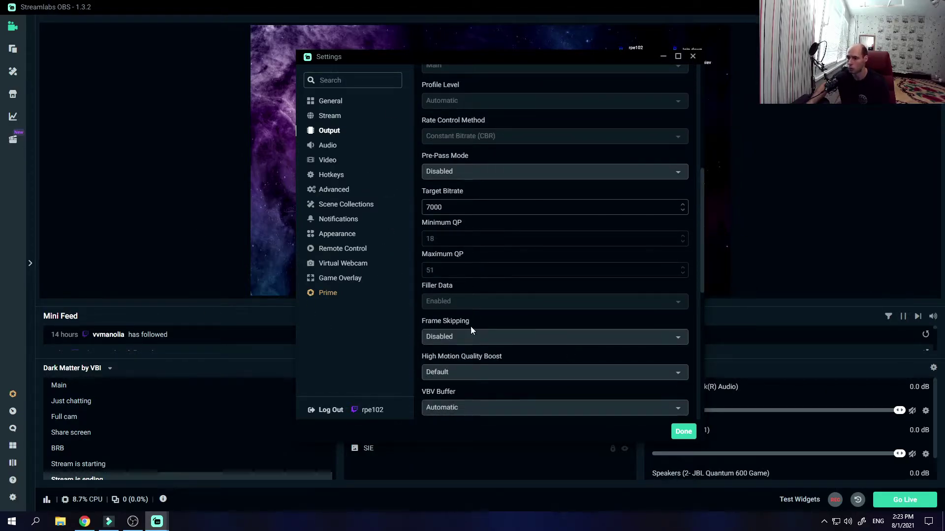
{"action": "scroll", "coordinate": [437, 253], "scroll_direction": "down", "scroll_amount": 4}
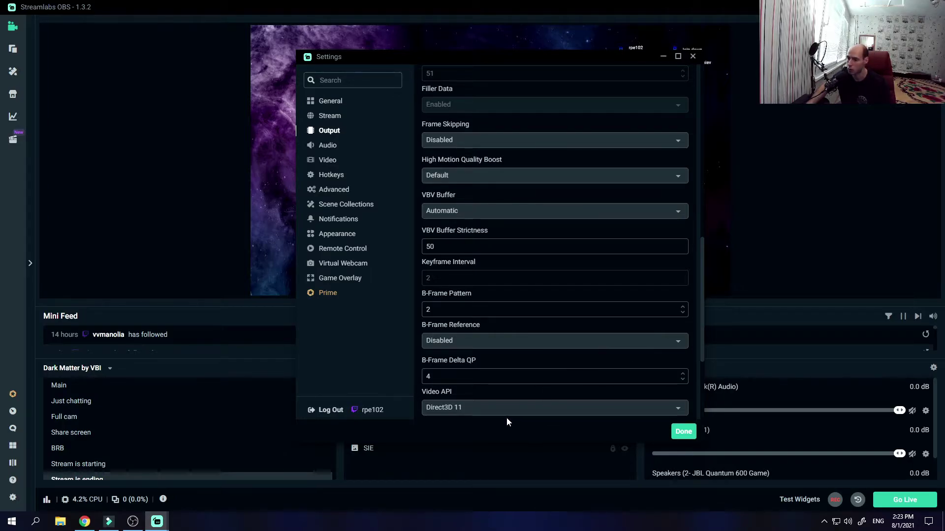
{"action": "scroll", "coordinate": [488, 387], "scroll_direction": "down", "scroll_amount": 5}
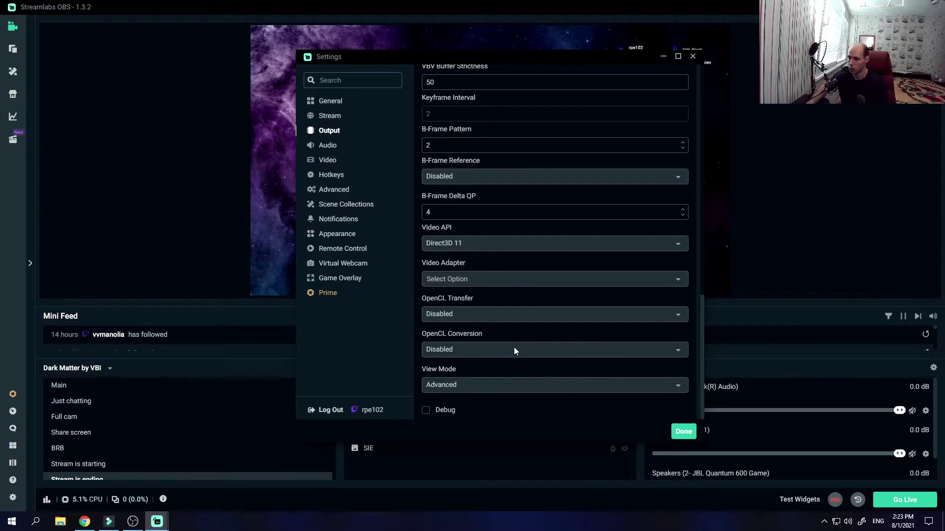
Check the View Mode choices for the AMD streaming encoder and review the settings offered in Advanced mode
{"action": "left_click", "coordinate": [449, 386]}
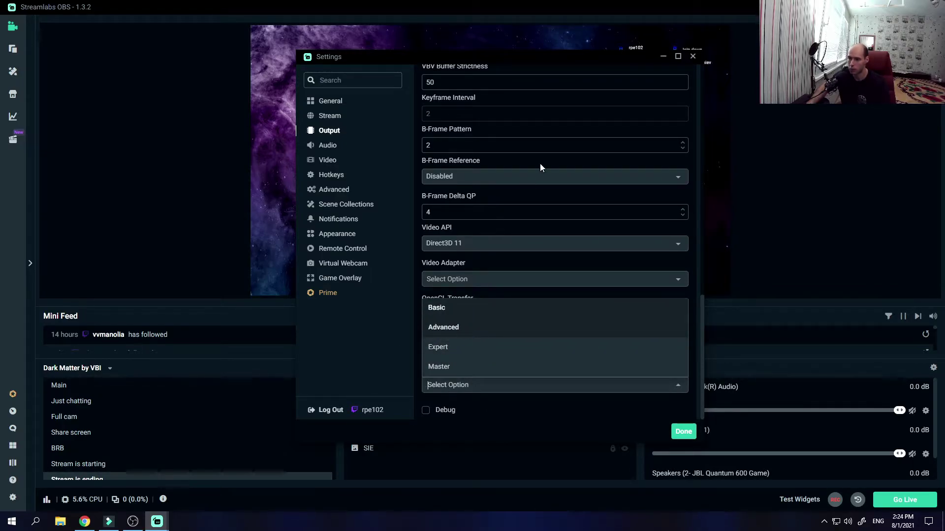
{"action": "left_click", "coordinate": [373, 326]}
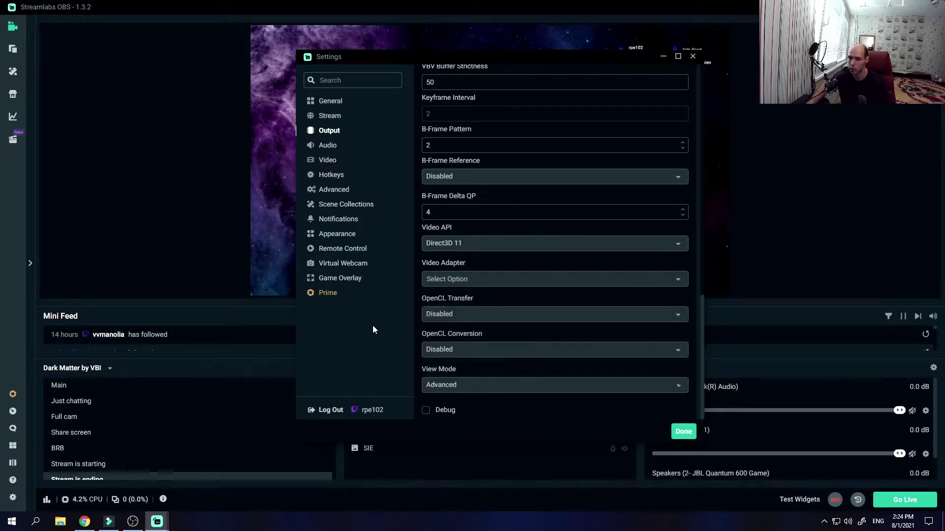
{"action": "scroll", "coordinate": [536, 280], "scroll_direction": "up", "scroll_amount": 5}
{"action": "scroll", "coordinate": [541, 271], "scroll_direction": "up", "scroll_amount": 6}
{"action": "scroll", "coordinate": [554, 258], "scroll_direction": "down", "scroll_amount": 9}
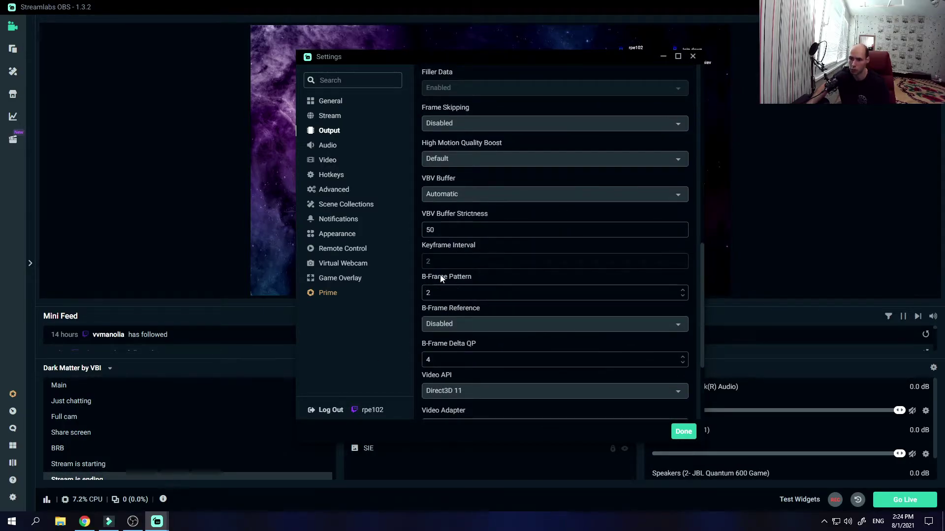
{"action": "scroll", "coordinate": [520, 279], "scroll_direction": "up", "scroll_amount": 2}
{"action": "scroll", "coordinate": [502, 276], "scroll_direction": "down", "scroll_amount": 5}
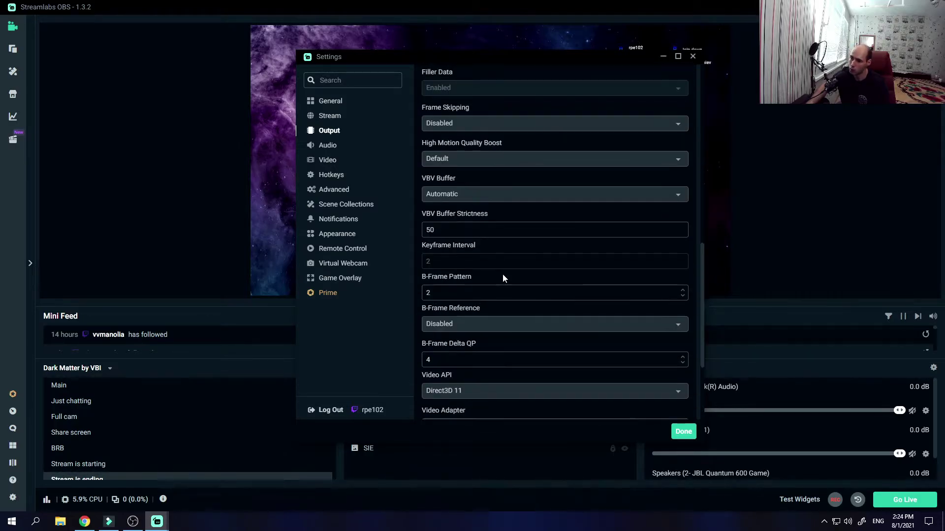
Switch the streaming encoder's View Mode to Expert and look over the additional settings
{"action": "left_click", "coordinate": [454, 379]}
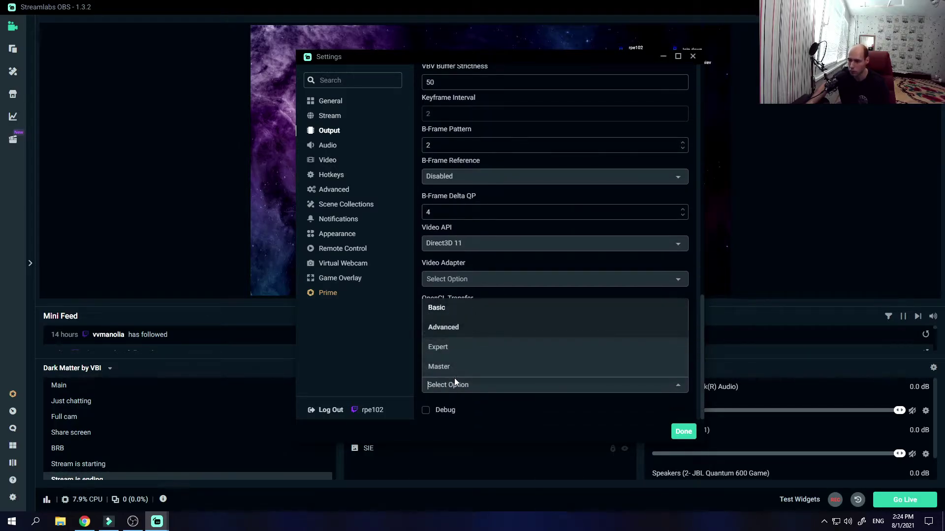
{"action": "left_click", "coordinate": [462, 348]}
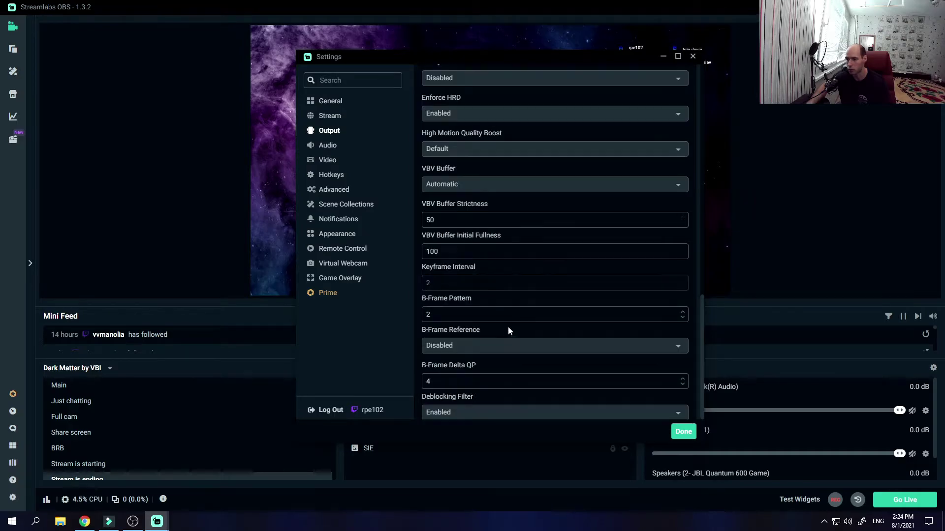
{"action": "scroll", "coordinate": [560, 247], "scroll_direction": "down", "scroll_amount": 5}
{"action": "scroll", "coordinate": [560, 246], "scroll_direction": "down", "scroll_amount": 2}
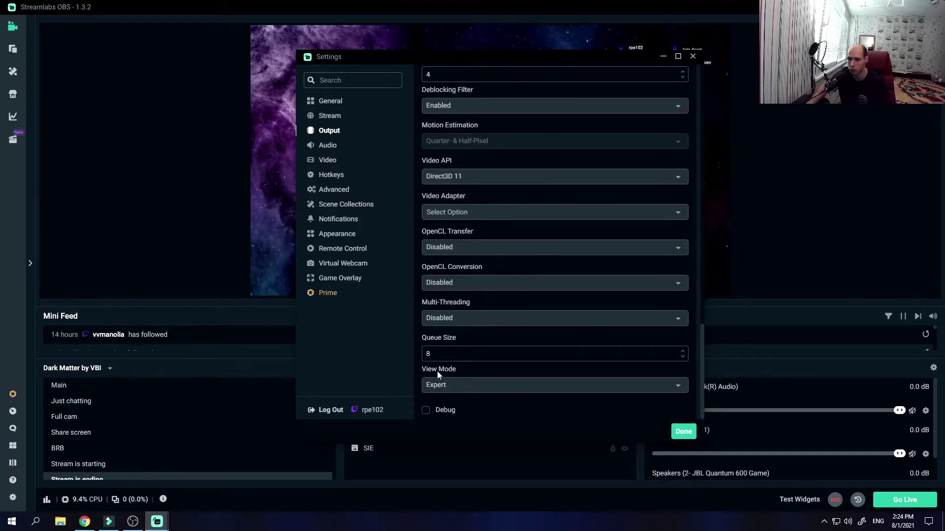
Switch the streaming encoder's View Mode to Master and look over its frame interval and period settings
{"action": "left_click", "coordinate": [440, 384]}
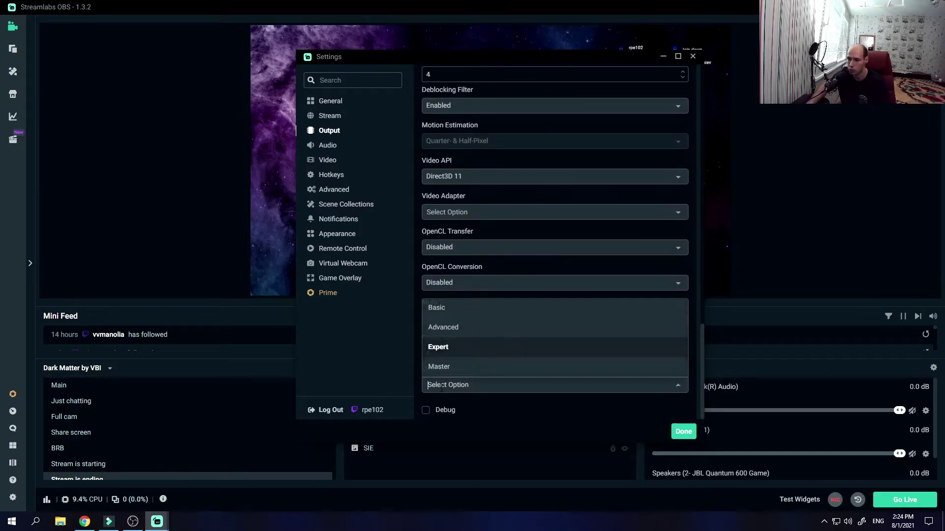
{"action": "left_click", "coordinate": [467, 368]}
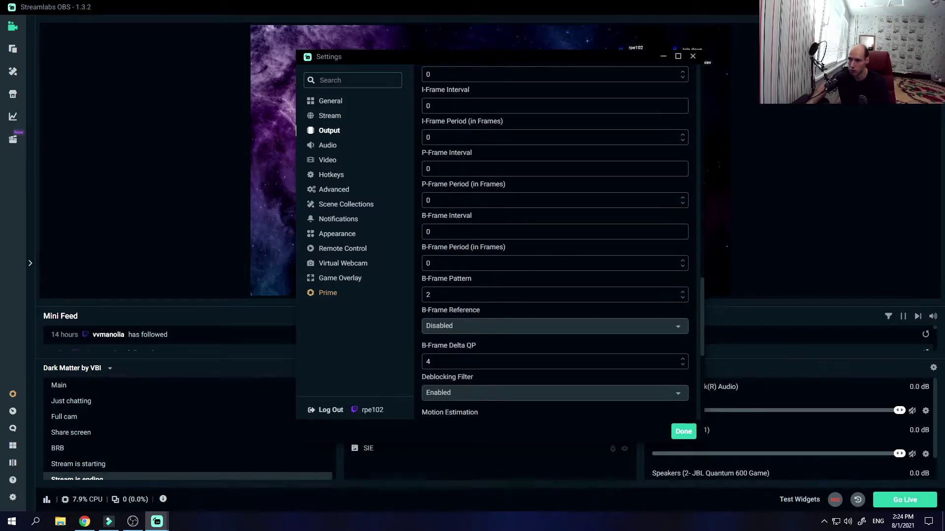
{"action": "scroll", "coordinate": [625, 256], "scroll_direction": "up", "scroll_amount": 5}
{"action": "scroll", "coordinate": [625, 256], "scroll_direction": "down", "scroll_amount": 8}
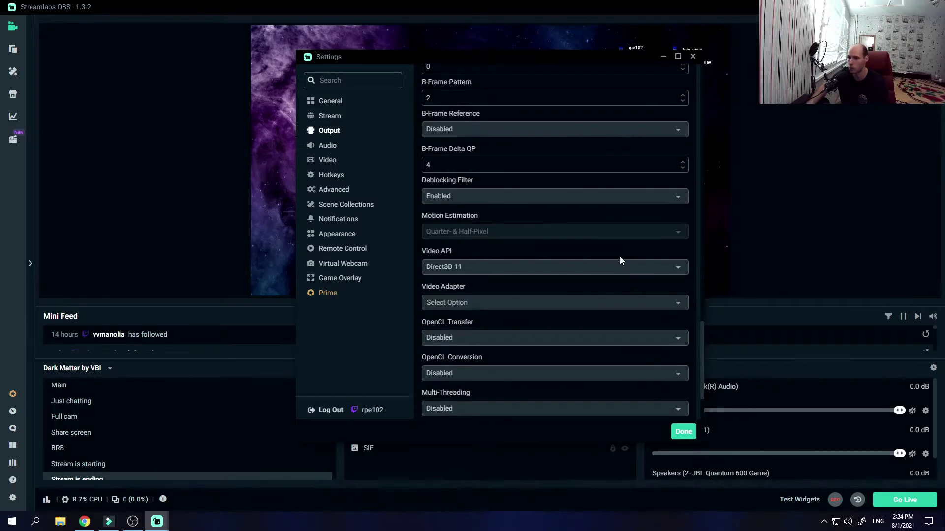
{"action": "scroll", "coordinate": [612, 256], "scroll_direction": "down", "scroll_amount": 3}
Return the streaming encoder's View Mode to Advanced
{"action": "left_click", "coordinate": [475, 384]}
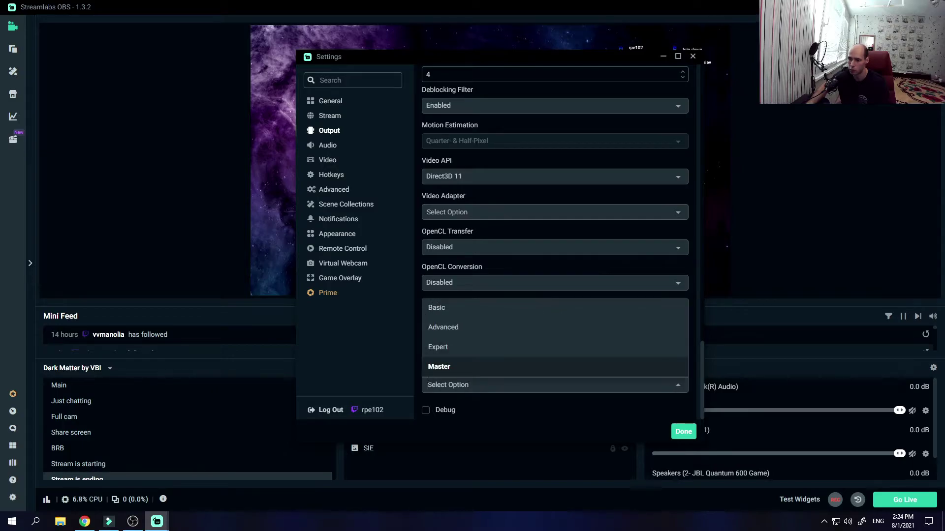
{"action": "left_click", "coordinate": [471, 329]}
{"action": "scroll", "coordinate": [502, 359], "scroll_direction": "up", "scroll_amount": 5}
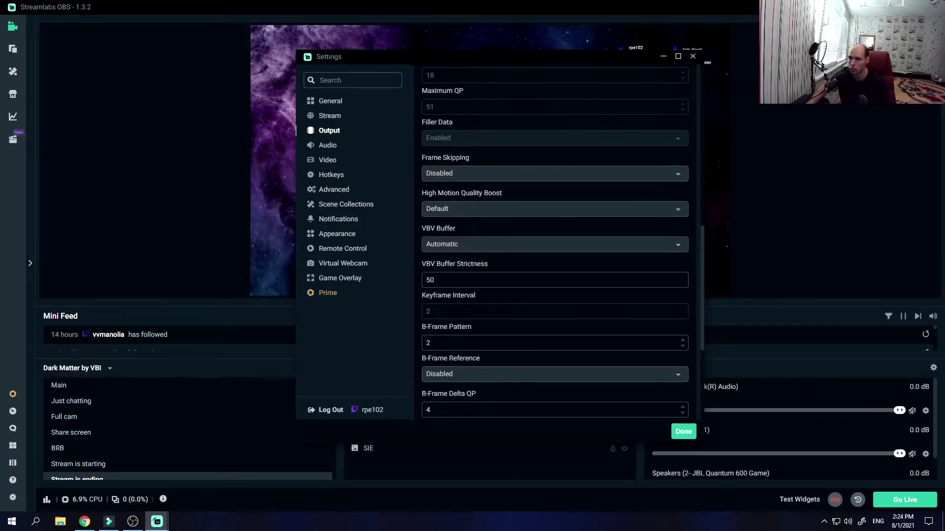
{"action": "scroll", "coordinate": [511, 251], "scroll_direction": "up", "scroll_amount": 10}
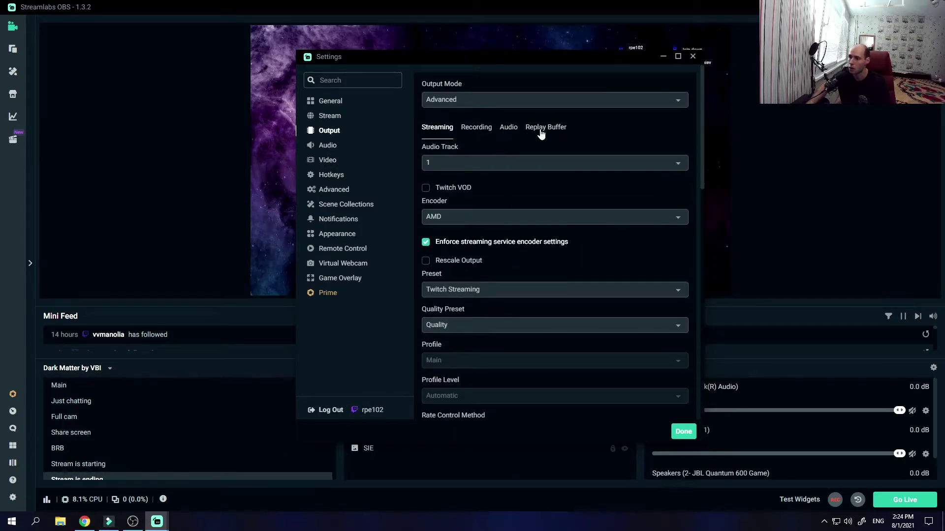
Check the Replay Buffer output settings, then revisit the General and Hotkeys settings and return to Output
{"action": "left_click", "coordinate": [541, 128]}
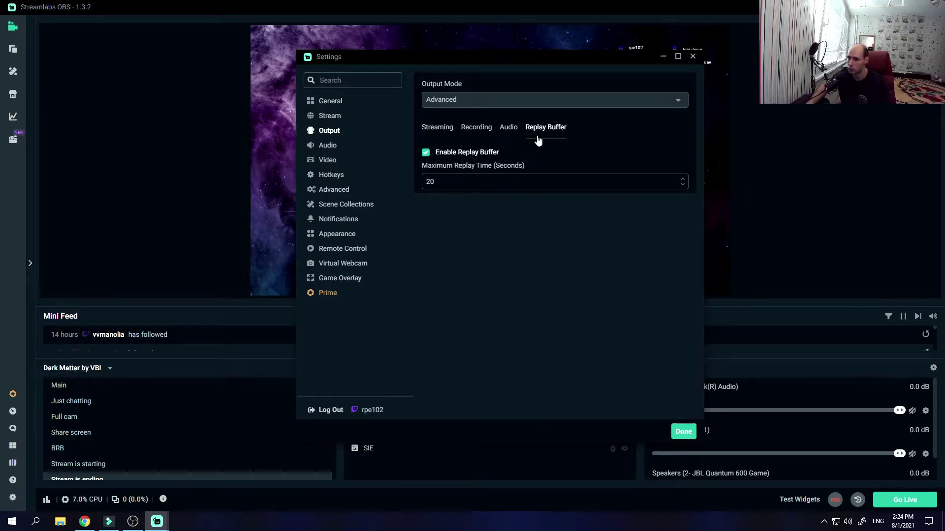
{"action": "left_click", "coordinate": [331, 101]}
{"action": "left_click", "coordinate": [329, 131]}
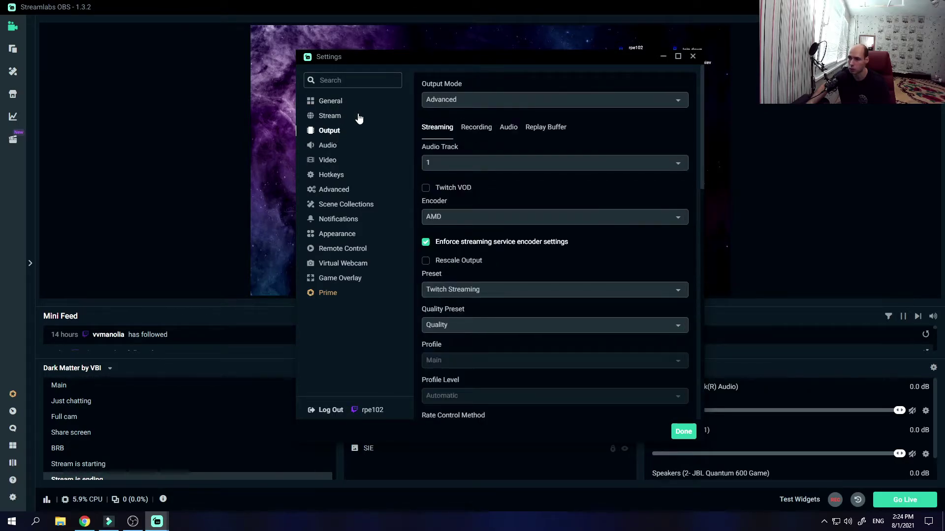
{"action": "left_click", "coordinate": [331, 176]}
{"action": "left_click", "coordinate": [334, 137]}
Review the bitrate and name settings of the output audio tracks
{"action": "left_click", "coordinate": [510, 128]}
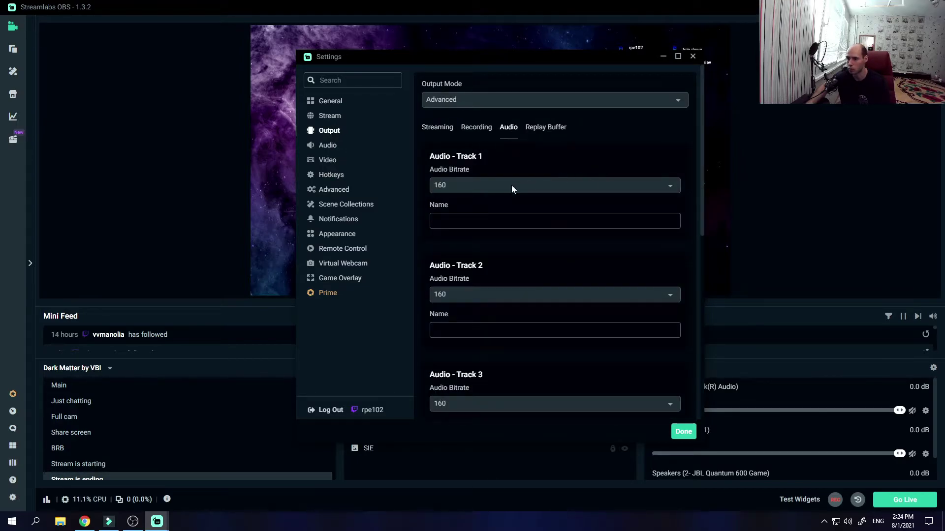
{"action": "scroll", "coordinate": [515, 207], "scroll_direction": "down", "scroll_amount": 2}
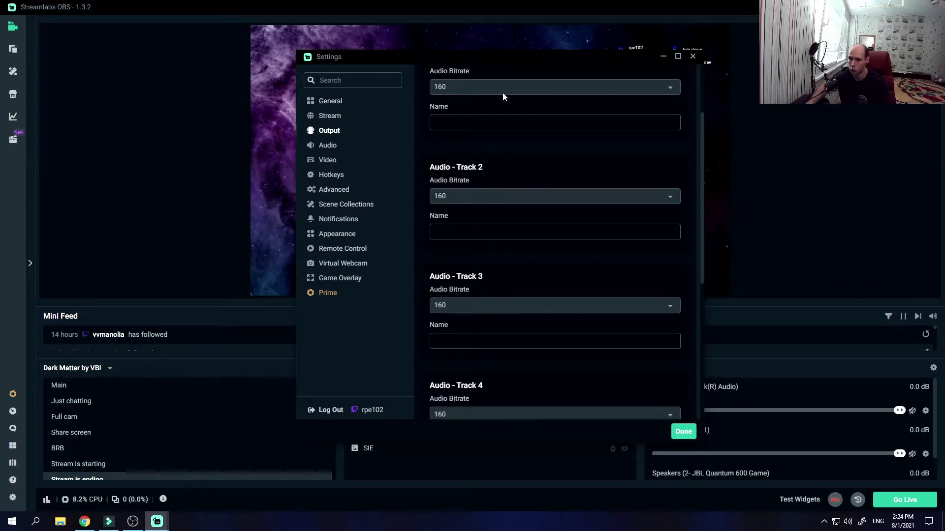
{"action": "scroll", "coordinate": [586, 180], "scroll_direction": "down", "scroll_amount": 5}
{"action": "scroll", "coordinate": [561, 268], "scroll_direction": "up", "scroll_amount": 7}
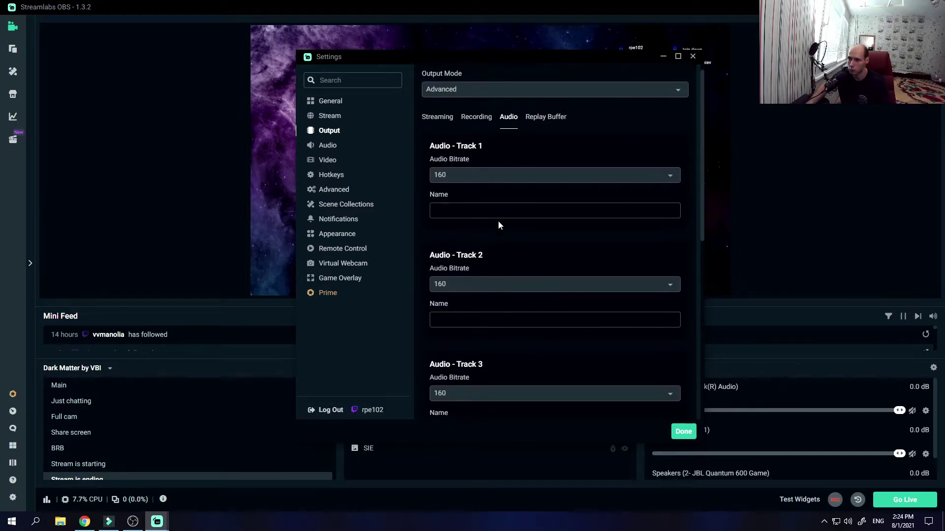
Open the Recording output settings and check the recording type and encoder options, keeping Standard and AMD
{"action": "left_click", "coordinate": [474, 128]}
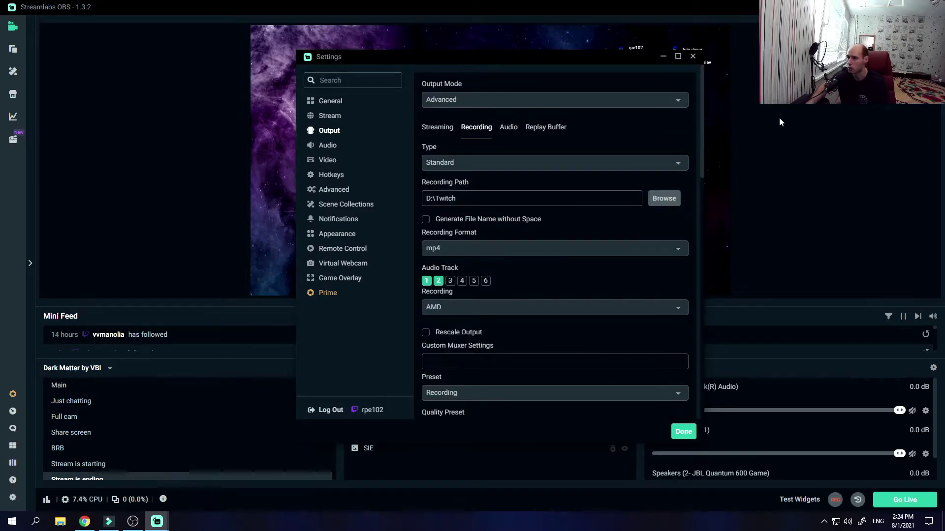
{"action": "left_click", "coordinate": [510, 156]}
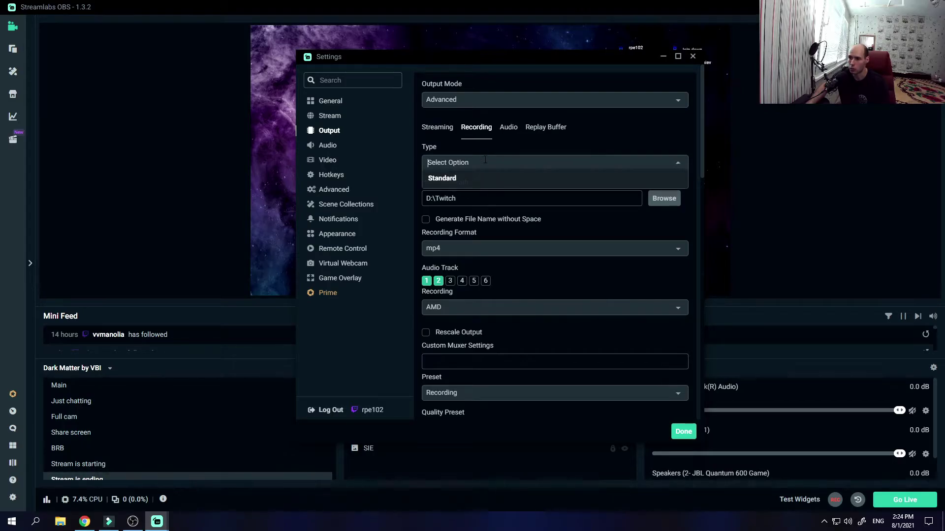
{"action": "left_click", "coordinate": [483, 170]}
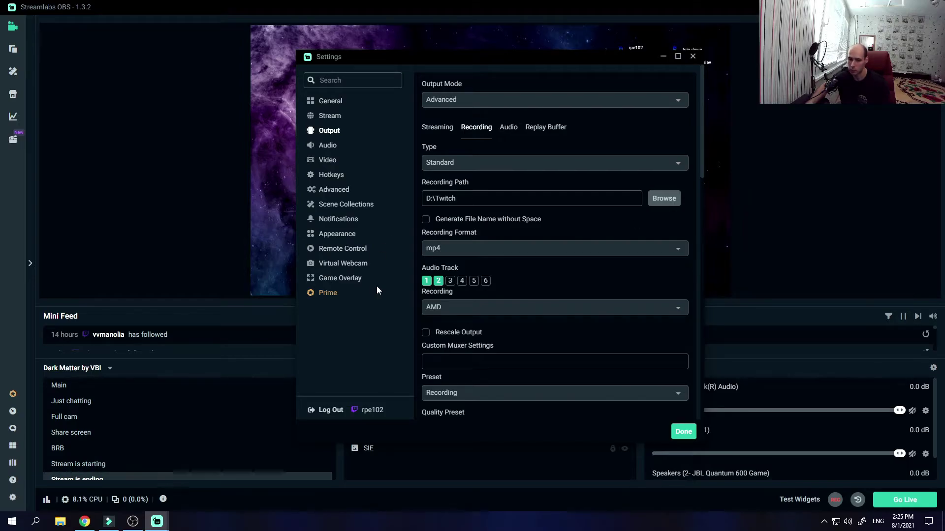
{"action": "left_click", "coordinate": [528, 308]}
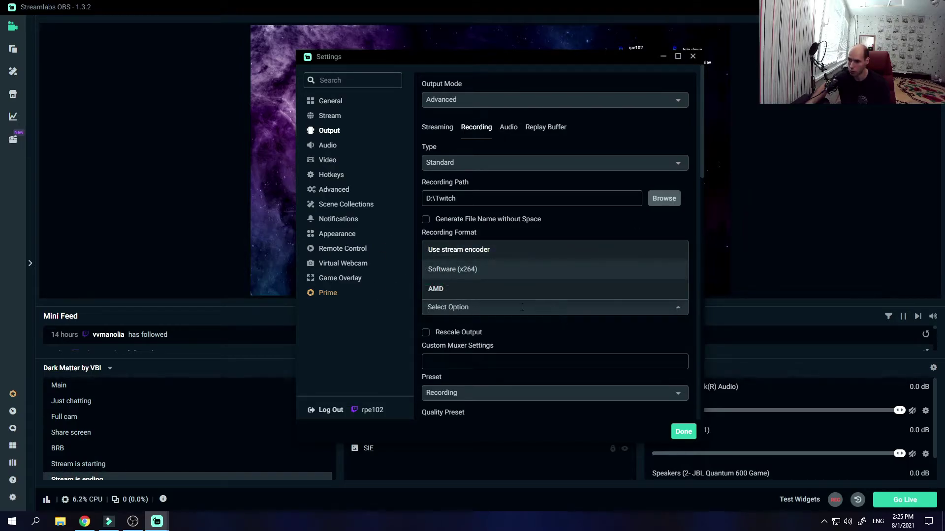
{"action": "left_click", "coordinate": [378, 319]}
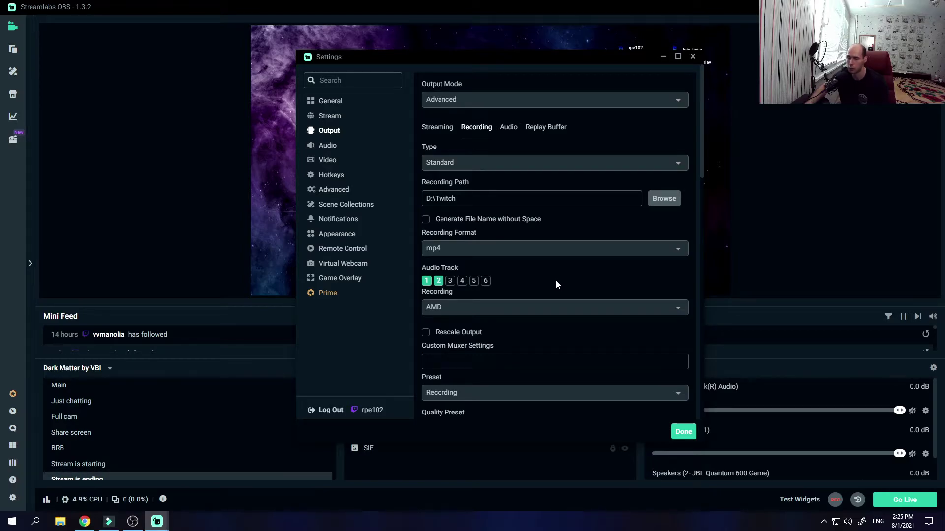
Select Quality as the quality preset for the AMD recording encoder
{"action": "scroll", "coordinate": [526, 303], "scroll_direction": "down", "scroll_amount": 1}
{"action": "scroll", "coordinate": [526, 300], "scroll_direction": "down", "scroll_amount": 3}
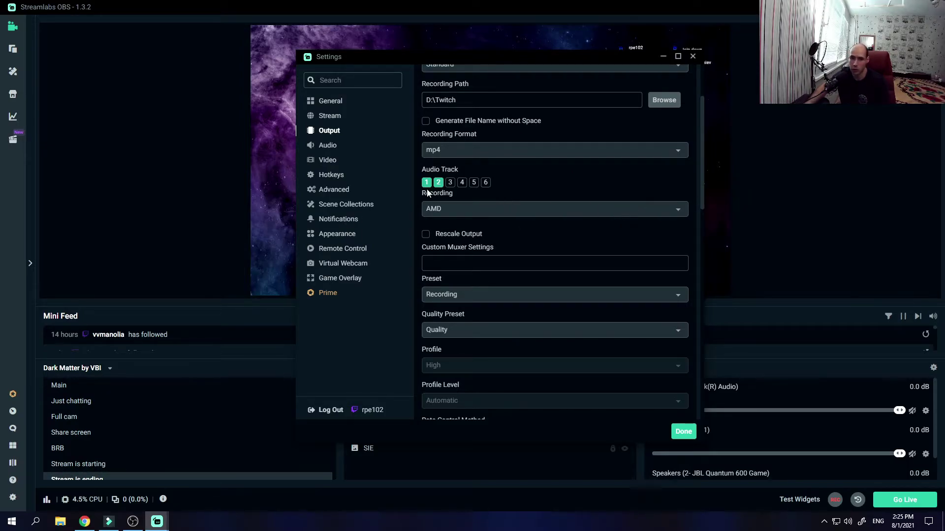
{"action": "scroll", "coordinate": [460, 261], "scroll_direction": "down", "scroll_amount": 3}
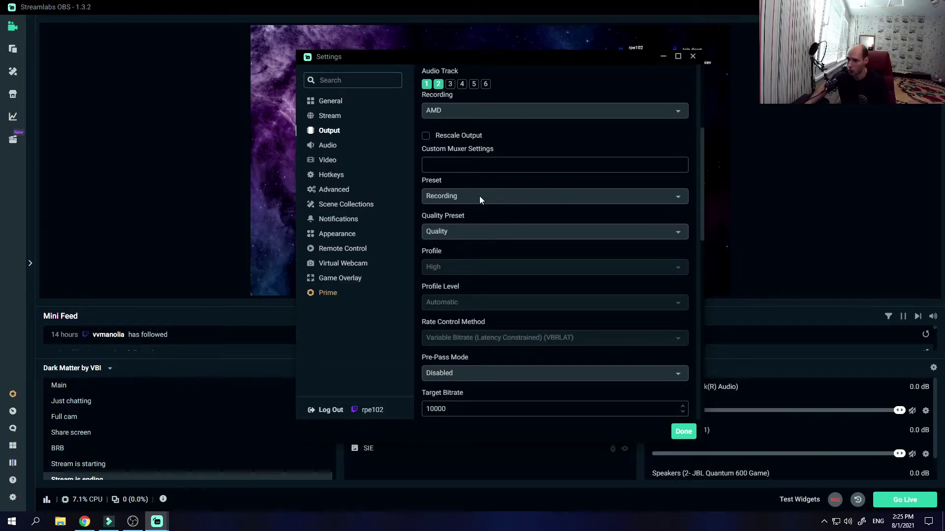
{"action": "left_click", "coordinate": [476, 232]}
{"action": "left_click", "coordinate": [481, 290]}
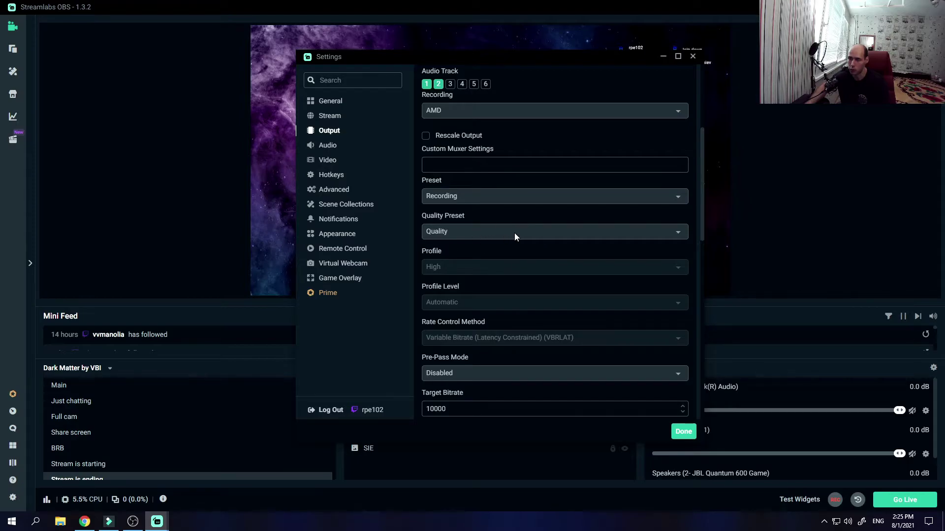
Review the recording path, format, audio track, preset, rate control and bitrate settings for the recording output
{"action": "scroll", "coordinate": [512, 243], "scroll_direction": "up", "scroll_amount": 3}
{"action": "scroll", "coordinate": [503, 326], "scroll_direction": "down", "scroll_amount": 3}
{"action": "scroll", "coordinate": [508, 244], "scroll_direction": "down", "scroll_amount": 2}
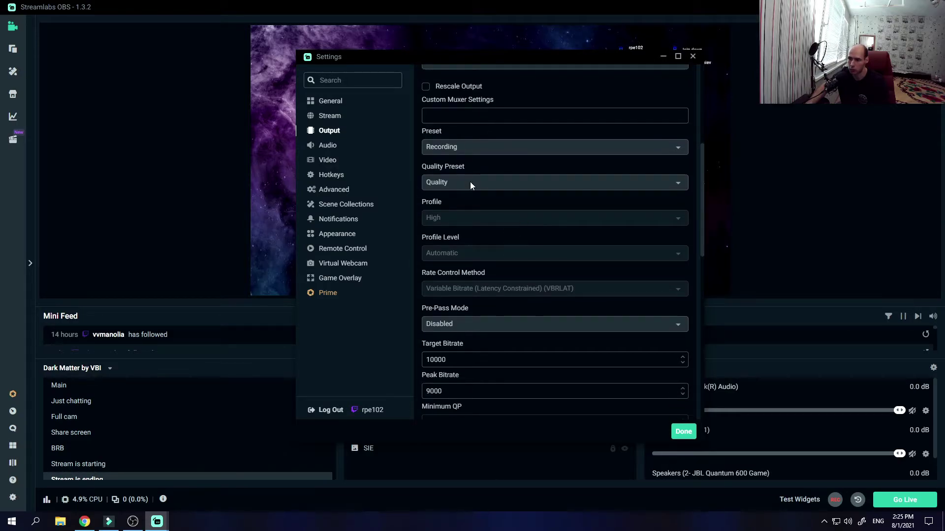
{"action": "scroll", "coordinate": [494, 250], "scroll_direction": "up", "scroll_amount": 8}
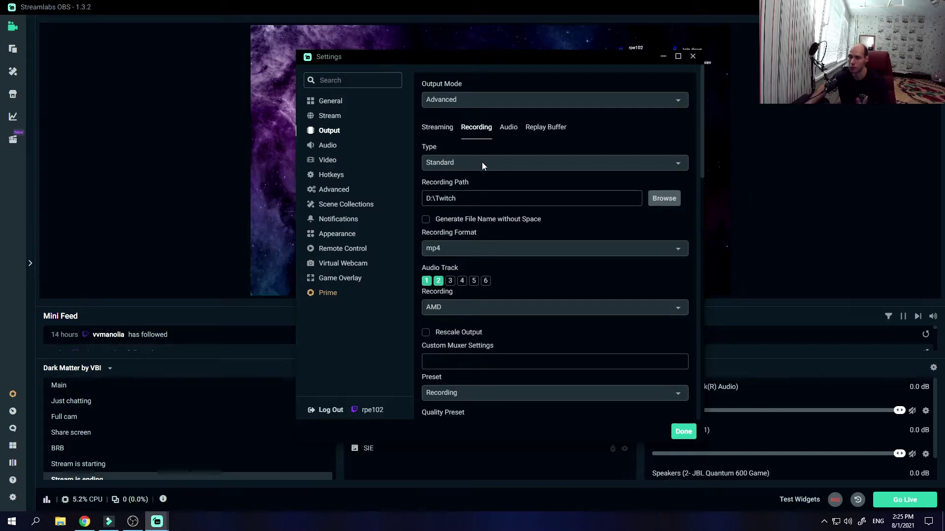
{"action": "scroll", "coordinate": [517, 177], "scroll_direction": "down", "scroll_amount": 10}
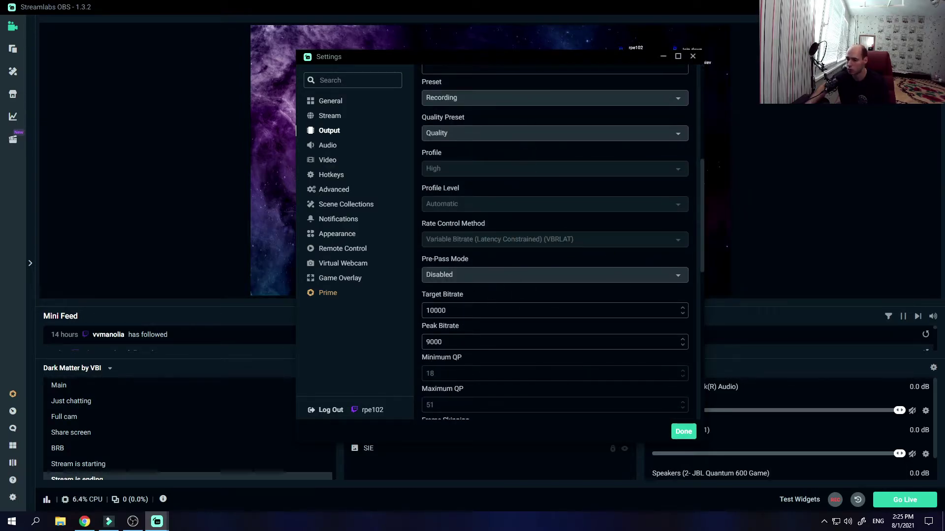
{"action": "scroll", "coordinate": [494, 228], "scroll_direction": "down", "scroll_amount": 5}
{"action": "scroll", "coordinate": [494, 227], "scroll_direction": "up", "scroll_amount": 3}
Highlight the Target Bitrate value in the recording encoder settings to point it out
{"action": "double_click", "coordinate": [436, 212]}
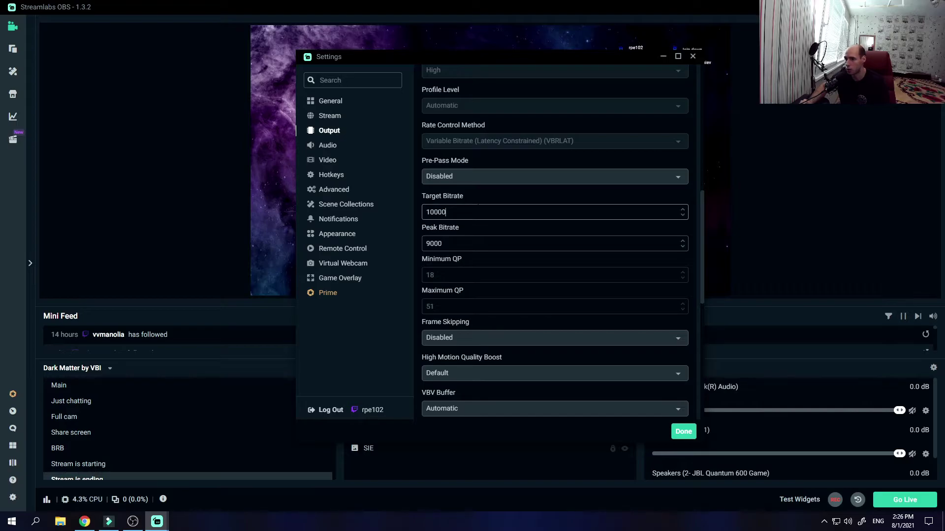
{"action": "key", "text": "shift+Left"}
{"action": "key", "text": "shift+Left"}
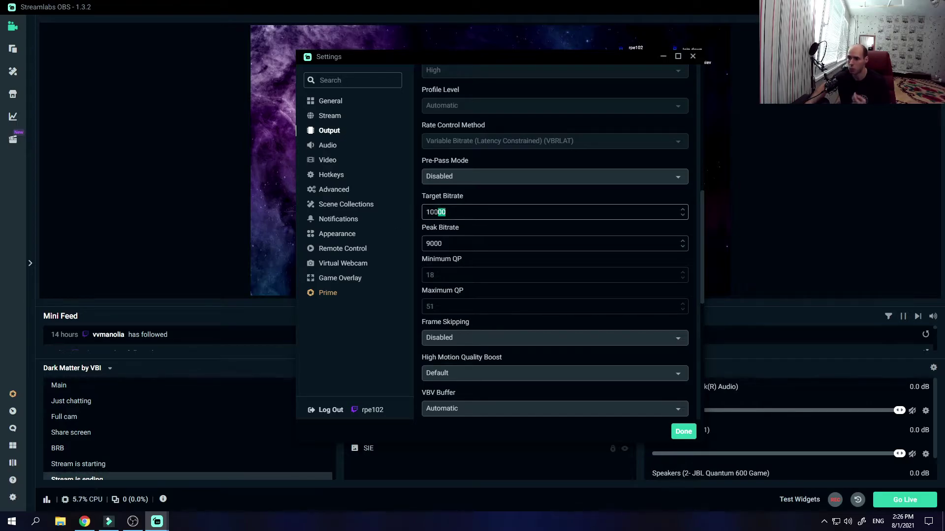
{"action": "key", "text": "shift+Left"}
{"action": "key", "text": "shift+Left"}
{"action": "key", "text": "shift+Left"}
{"action": "key", "text": "Right"}
{"action": "key", "text": "shift+Home"}
{"action": "key", "text": "End"}
{"action": "key", "text": "Right"}
{"action": "key", "text": "shift+Home"}
{"action": "key", "text": "End"}
{"action": "key", "text": "Right"}
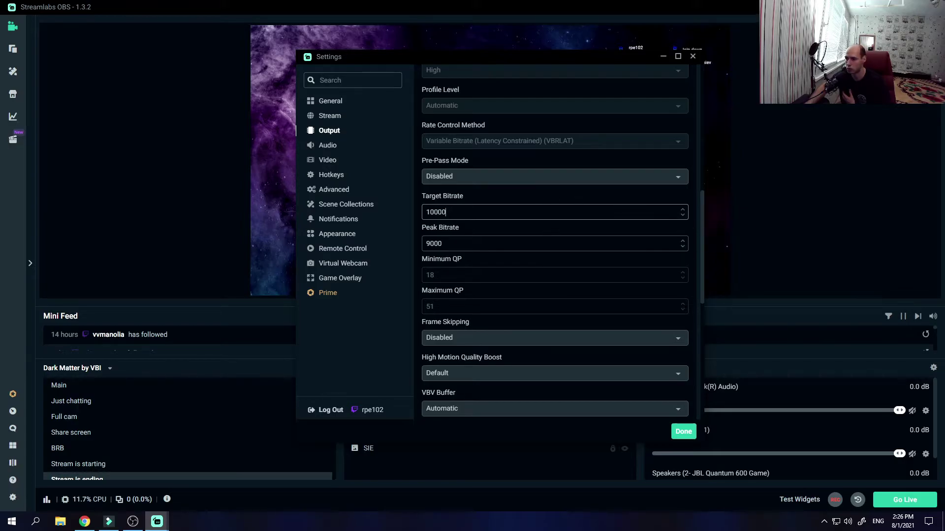
{"action": "key", "text": "shift+Left"}
{"action": "key", "text": "shift+Left"}
{"action": "key", "text": "shift+Left"}
{"action": "key", "text": "shift+Left"}
{"action": "key", "text": "shift+Left"}
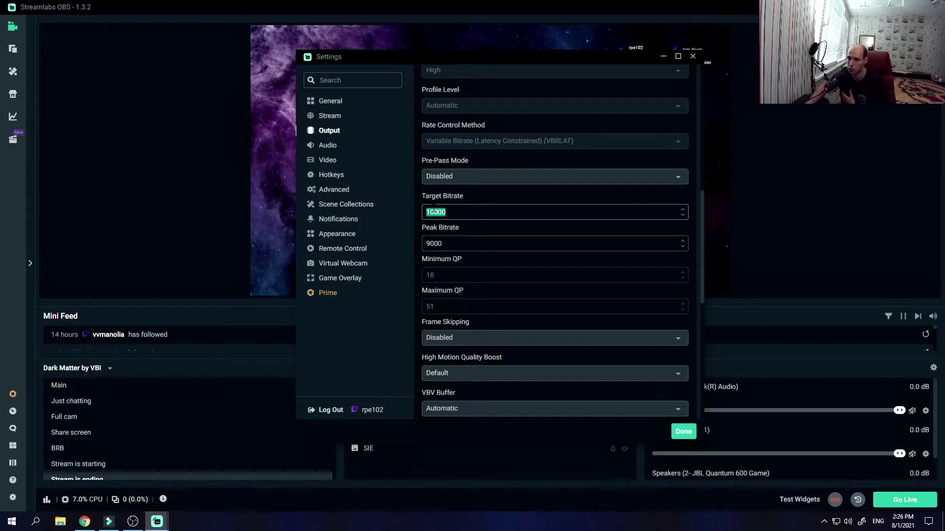
{"action": "left_click", "coordinate": [438, 212]}
{"action": "key", "text": "Left"}
{"action": "mouse_move", "coordinate": [433, 213]}
{"action": "left_mouse_down"}
{"action": "mouse_move", "coordinate": [447, 212]}
{"action": "mouse_move", "coordinate": [427, 212]}
{"action": "left_mouse_up"}
{"action": "left_click", "coordinate": [446, 213]}
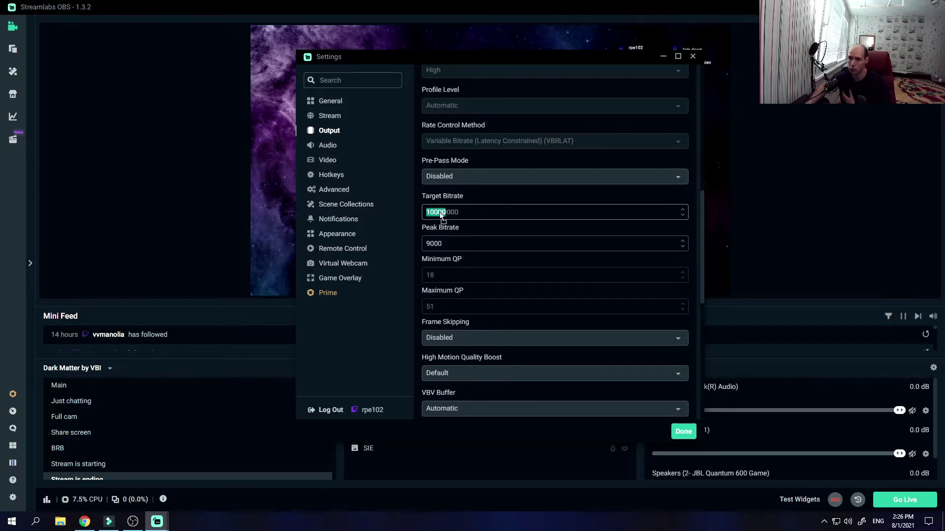
{"action": "left_click", "coordinate": [432, 212]}
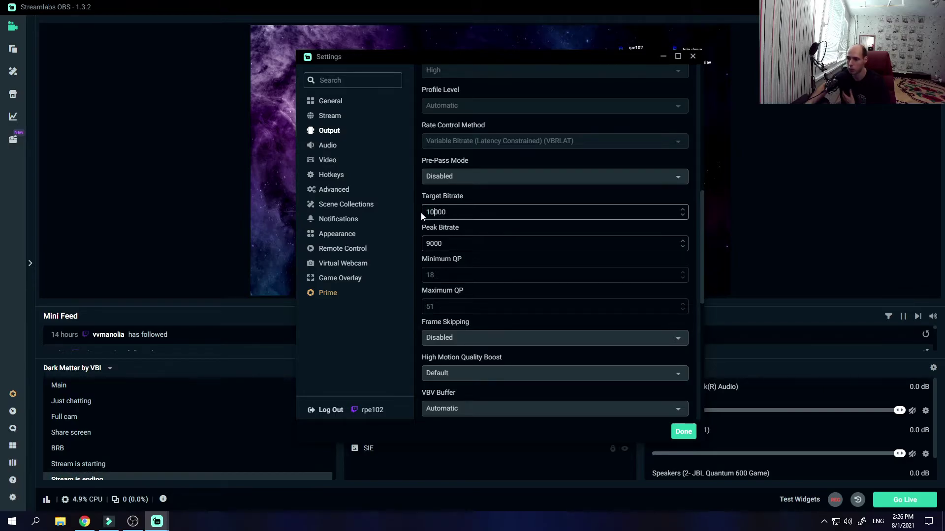
Point out the recording encoder's Target Bitrate and set its Keyframe Interval to 2
{"action": "left_click_drag", "start_coordinate": [422, 217], "coordinate": [446, 212]}
{"action": "left_click", "coordinate": [446, 212]}
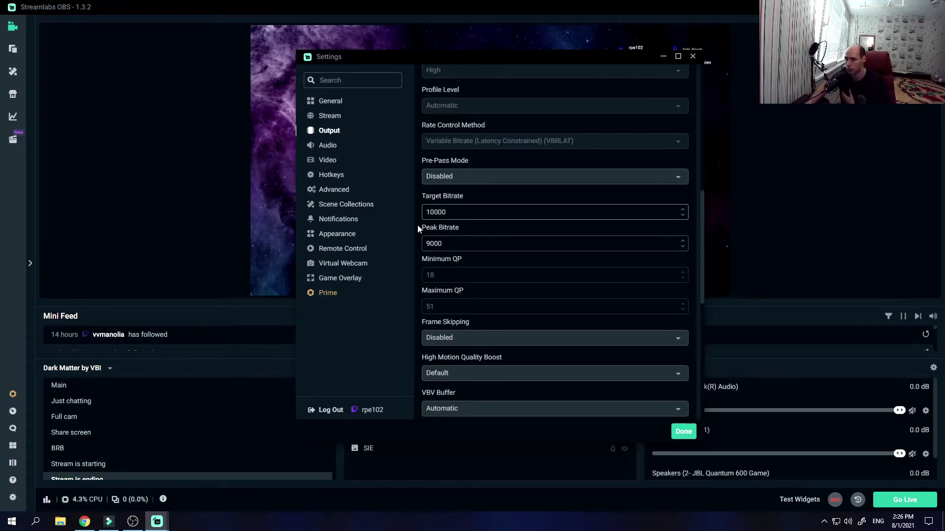
{"action": "scroll", "coordinate": [538, 230], "scroll_direction": "down", "scroll_amount": 1}
{"action": "scroll", "coordinate": [533, 249], "scroll_direction": "down", "scroll_amount": 1}
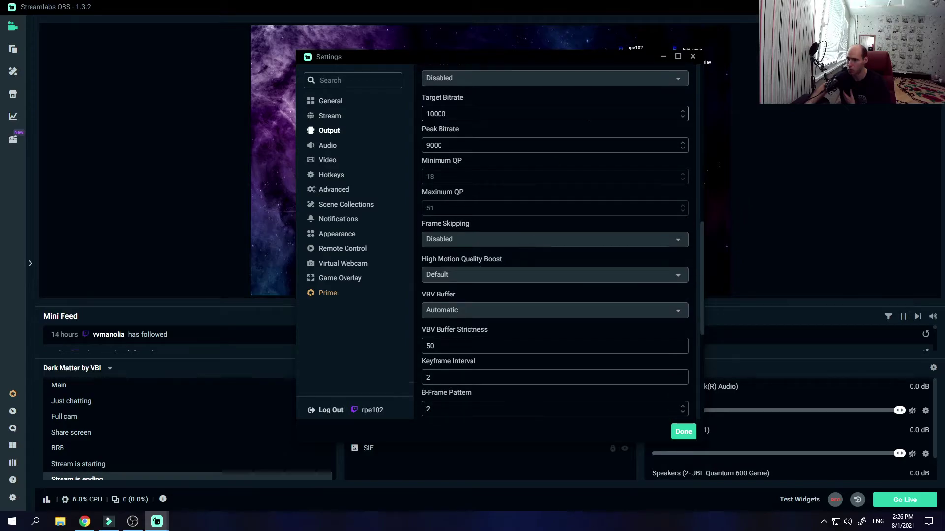
{"action": "scroll", "coordinate": [574, 172], "scroll_direction": "down", "scroll_amount": 3}
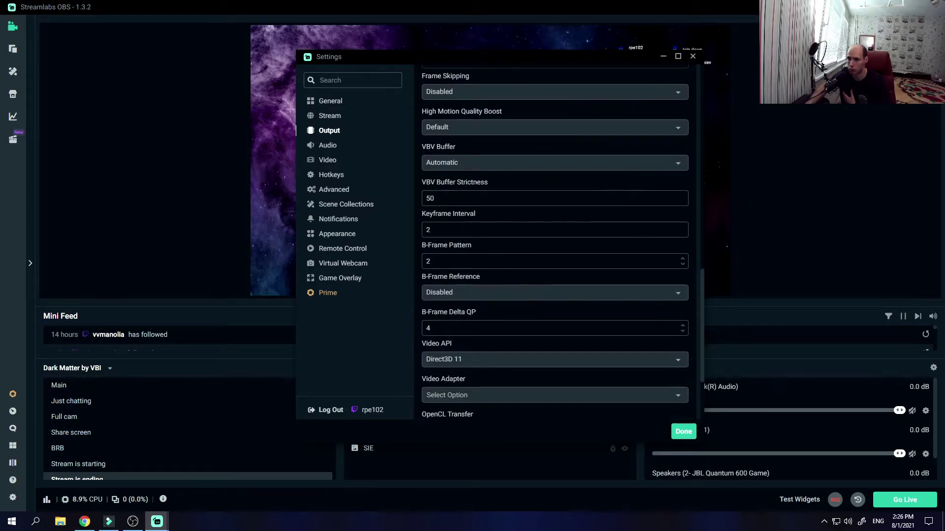
{"action": "left_click_drag", "start_coordinate": [492, 230], "coordinate": [393, 237]}
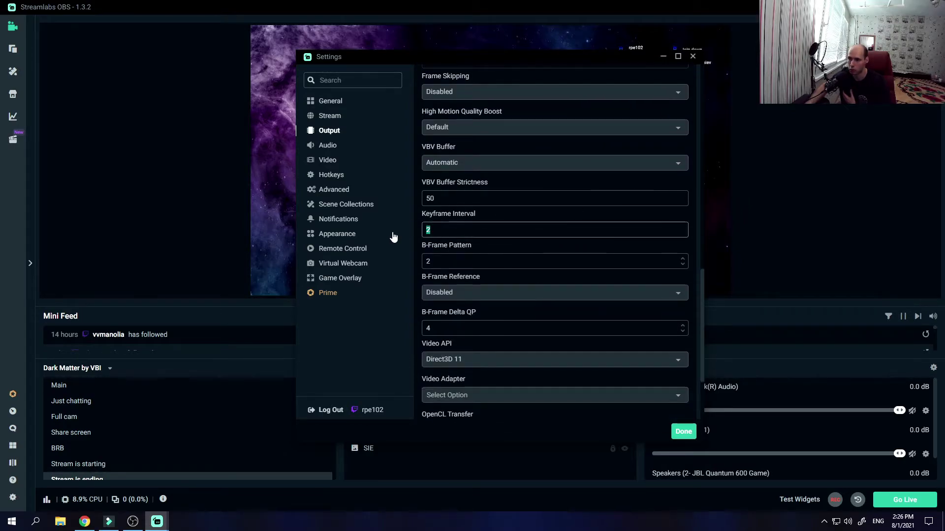
{"action": "type", "text": "2"}
{"action": "key", "text": "Tab"}
{"action": "left_click", "coordinate": [429, 230]}
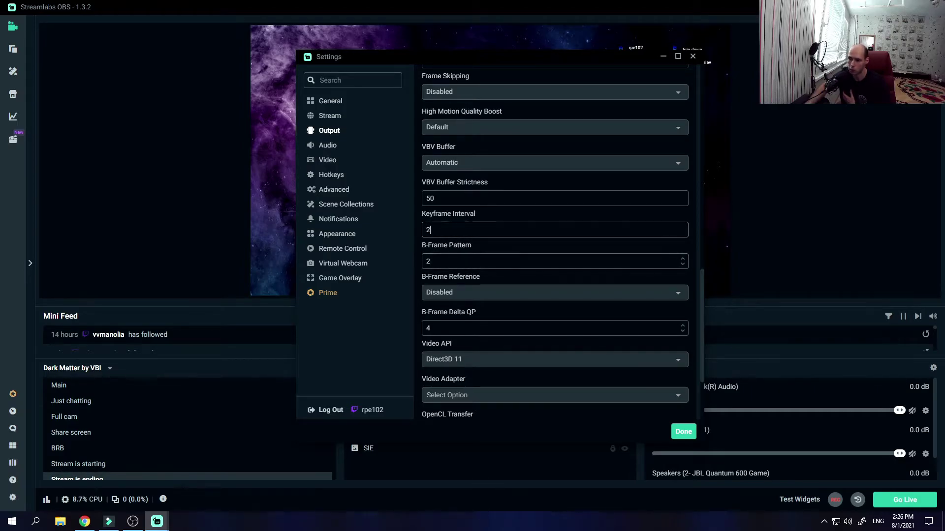
Check the View Mode options of the recording encoder and select Advanced
{"action": "scroll", "coordinate": [529, 241], "scroll_direction": "down", "scroll_amount": 3}
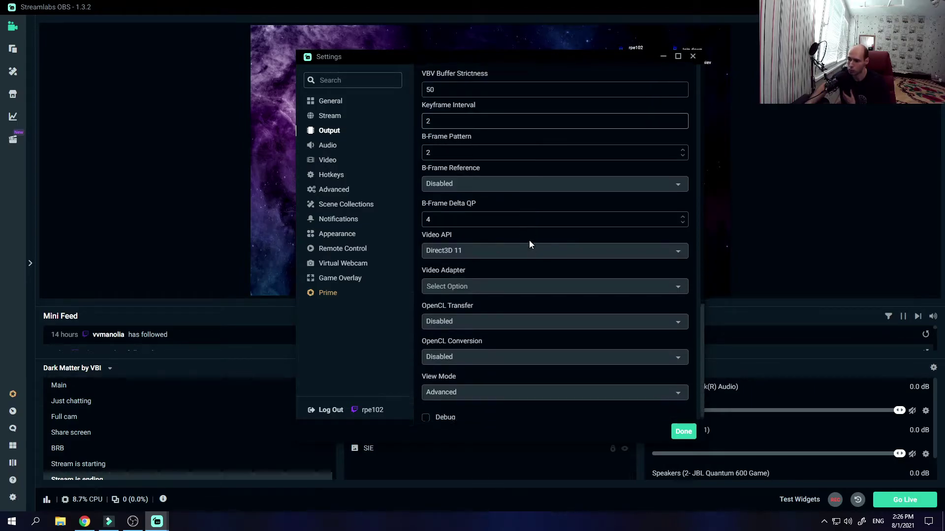
{"action": "left_click", "coordinate": [504, 383]}
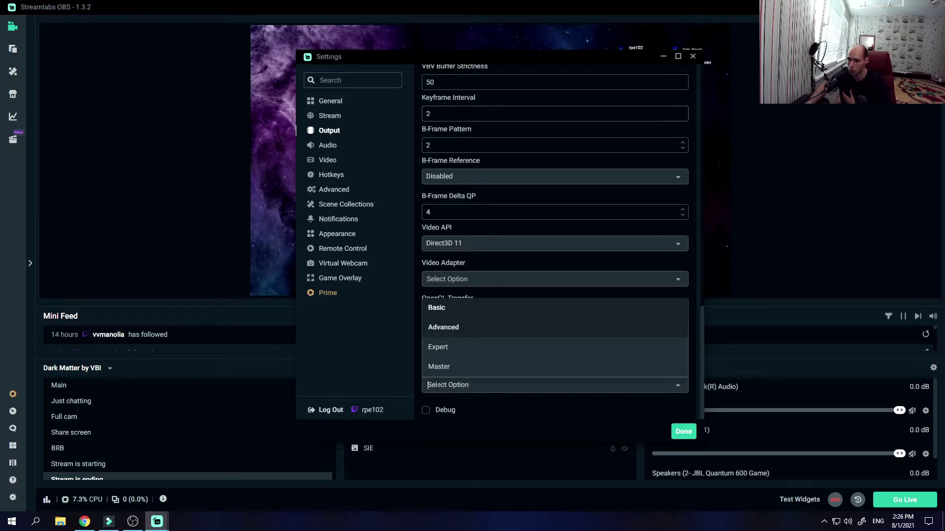
{"action": "left_click", "coordinate": [445, 329]}
Set the recording encoder's B-Frame Pattern to 1
{"action": "scroll", "coordinate": [497, 276], "scroll_direction": "up", "scroll_amount": 7}
{"action": "scroll", "coordinate": [497, 260], "scroll_direction": "up", "scroll_amount": 2}
{"action": "scroll", "coordinate": [497, 246], "scroll_direction": "down", "scroll_amount": 4}
{"action": "left_click", "coordinate": [481, 290]}
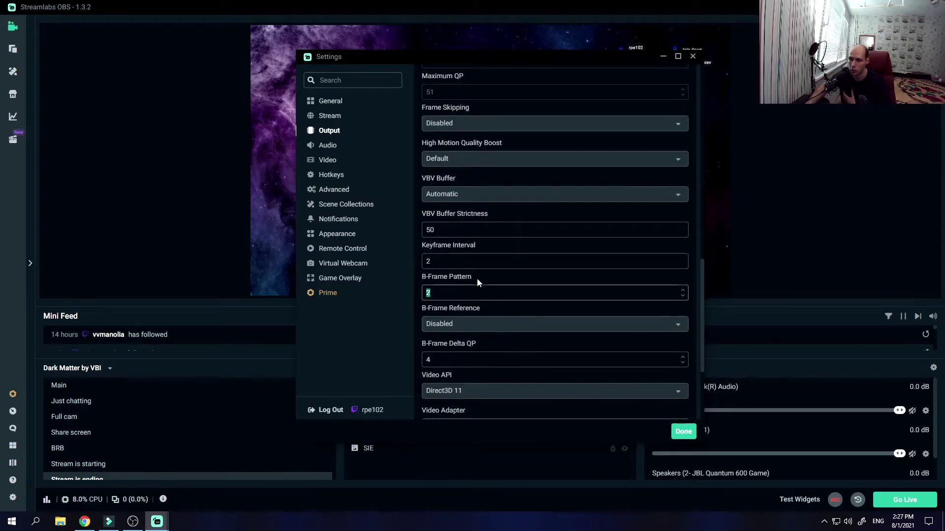
{"action": "scroll", "coordinate": [502, 227], "scroll_direction": "up", "scroll_amount": 10}
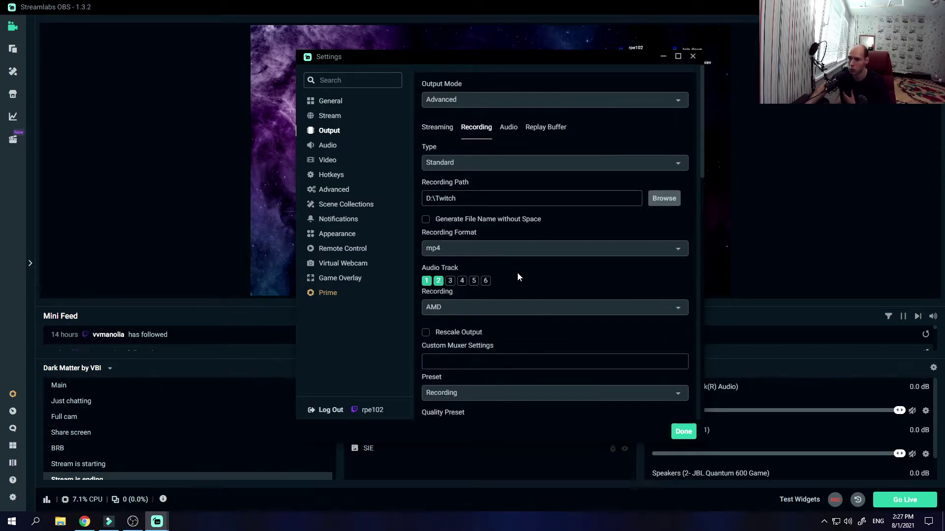
{"action": "scroll", "coordinate": [514, 280], "scroll_direction": "down", "scroll_amount": 12}
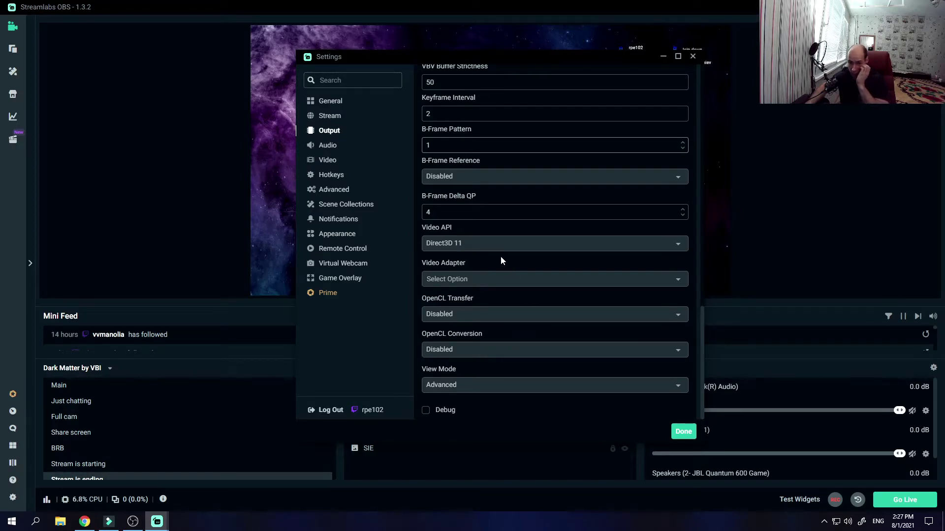
{"action": "left_click", "coordinate": [618, 145]}
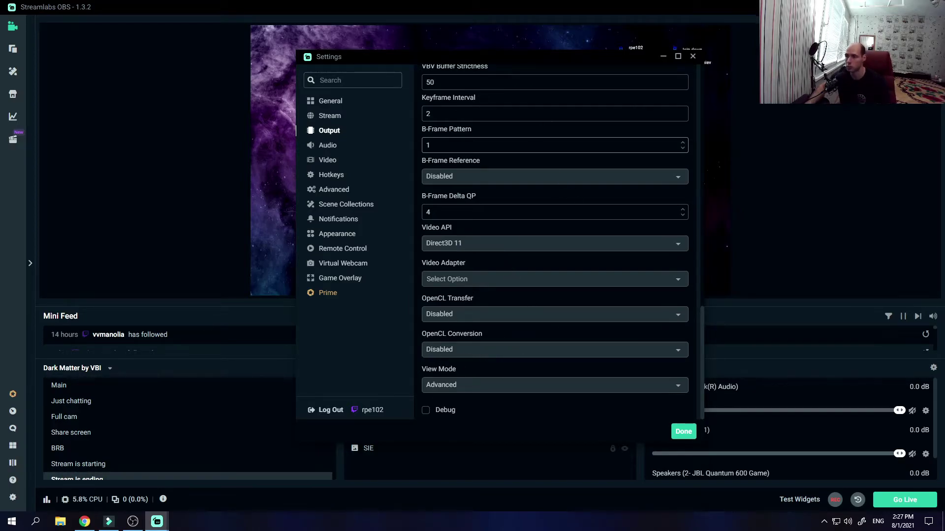
Check the recording encoder options, keeping AMD, and switch the output mode to Simple
{"action": "scroll", "coordinate": [504, 186], "scroll_direction": "up", "scroll_amount": 5}
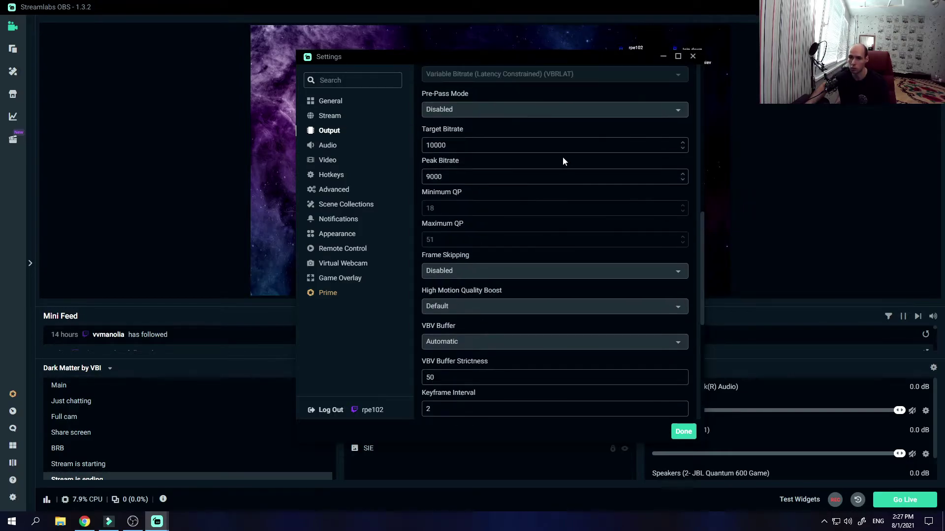
{"action": "scroll", "coordinate": [563, 161], "scroll_direction": "up", "scroll_amount": 10}
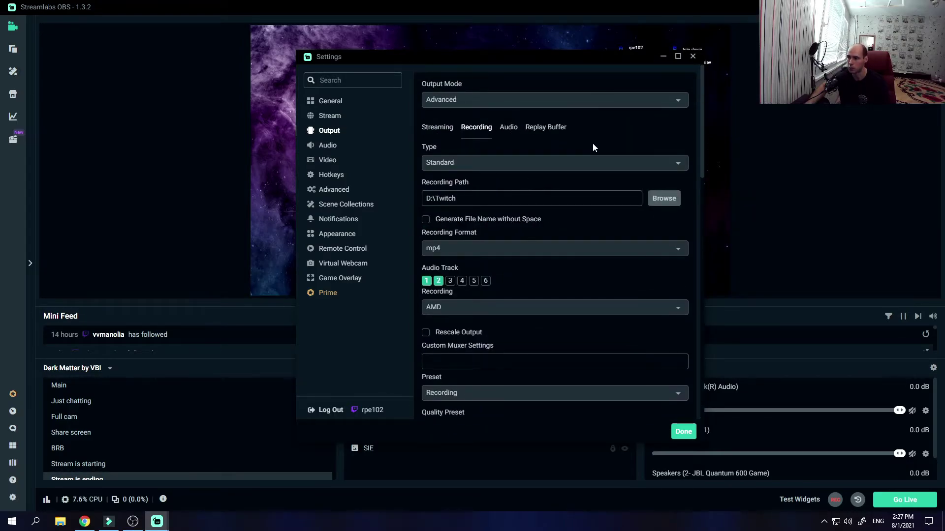
{"action": "left_click", "coordinate": [476, 310]}
{"action": "left_click", "coordinate": [498, 325]}
{"action": "left_click", "coordinate": [491, 99]}
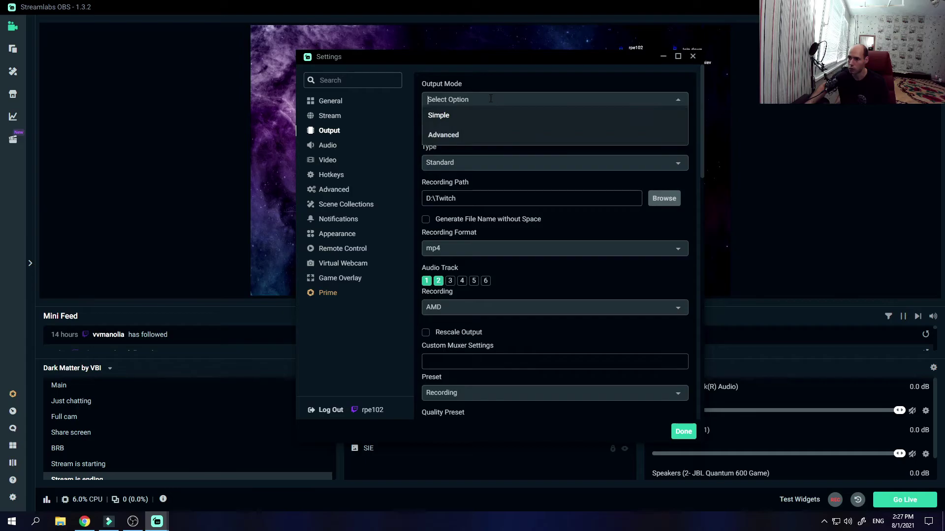
{"action": "left_click", "coordinate": [457, 114]}
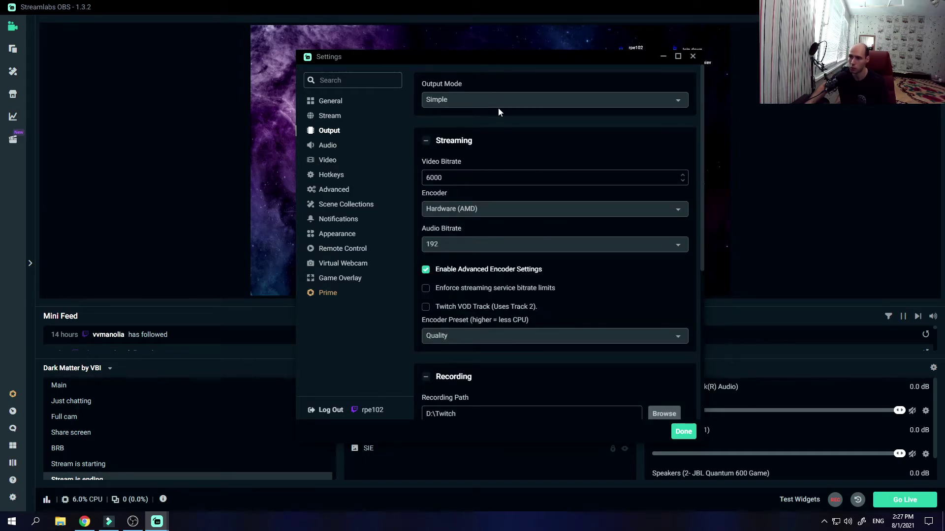
Highlight the streaming Video Bitrate and check the streaming encoder options, keeping Hardware (AMD)
{"action": "double_click", "coordinate": [457, 178]}
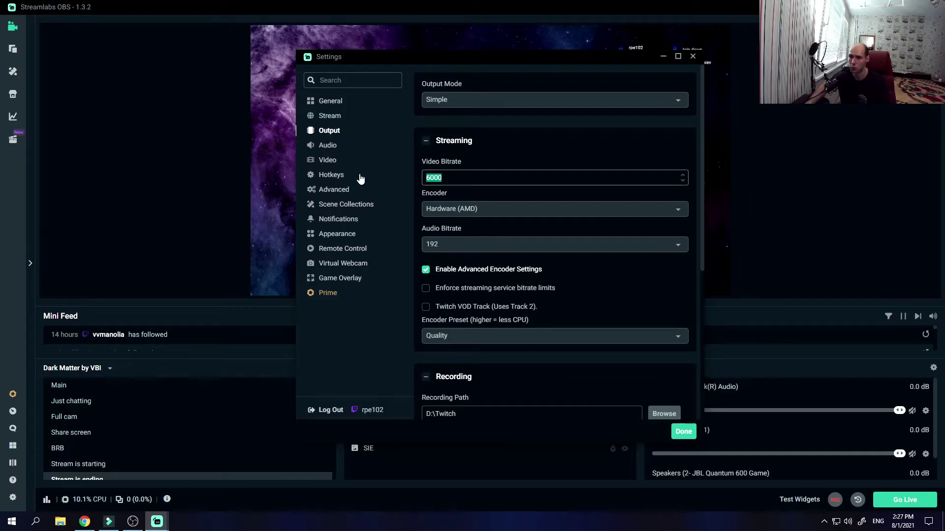
{"action": "mouse_move", "coordinate": [435, 178]}
{"action": "left_mouse_down"}
{"action": "mouse_move", "coordinate": [414, 178]}
{"action": "mouse_move", "coordinate": [409, 189]}
{"action": "mouse_move", "coordinate": [427, 177]}
{"action": "left_mouse_up"}
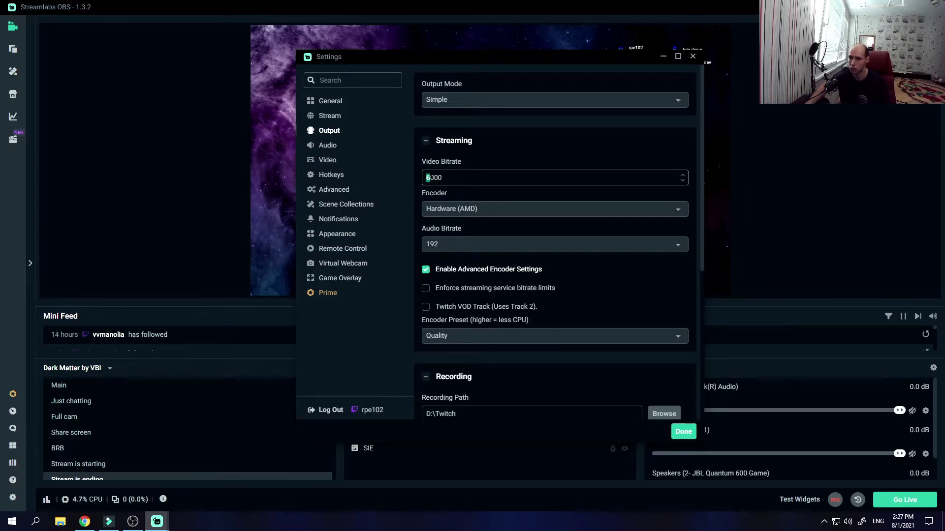
{"action": "left_click", "coordinate": [492, 178]}
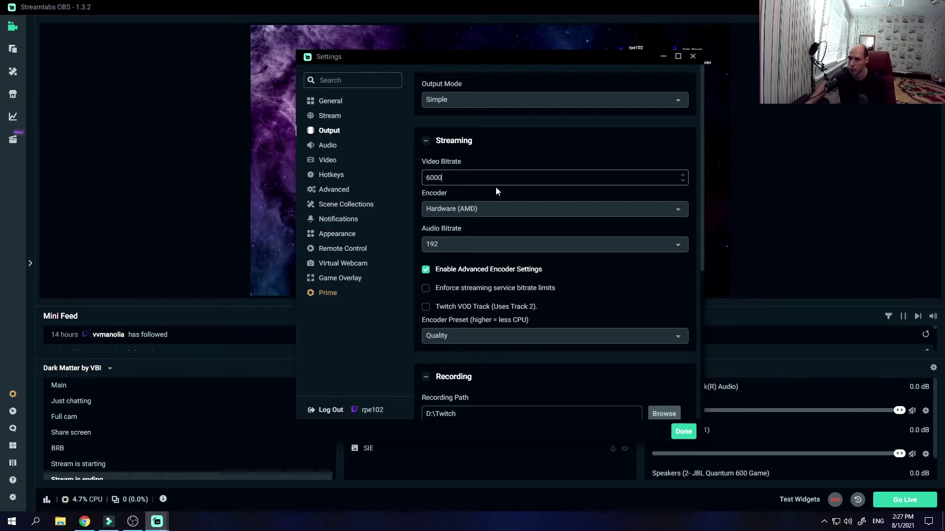
{"action": "left_click", "coordinate": [512, 214]}
{"action": "left_click", "coordinate": [468, 208]}
{"action": "left_click", "coordinate": [503, 210]}
{"action": "left_click", "coordinate": [595, 201]}
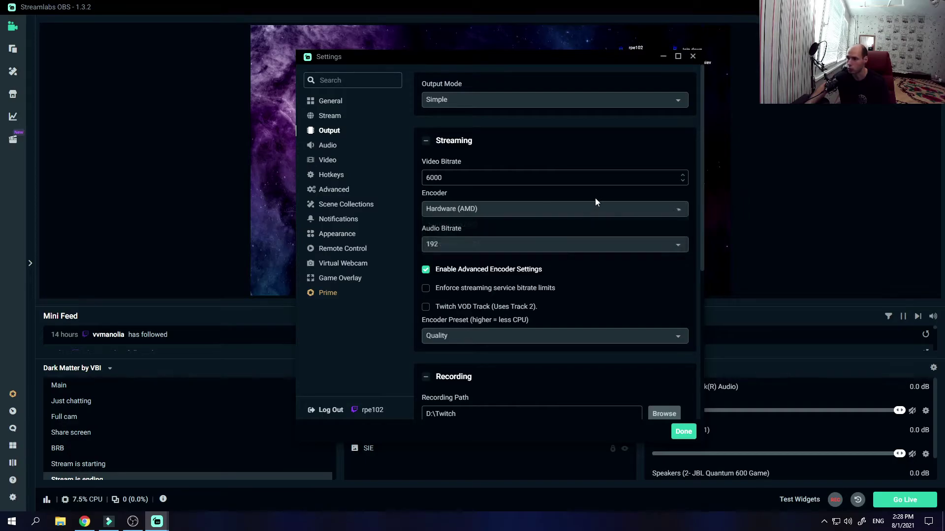
Check the Recording Quality options, keeping High Quality, Medium File Size, and leave file name generation without spaces off
{"action": "scroll", "coordinate": [542, 217], "scroll_direction": "down", "scroll_amount": 2}
{"action": "scroll", "coordinate": [546, 212], "scroll_direction": "down", "scroll_amount": 2}
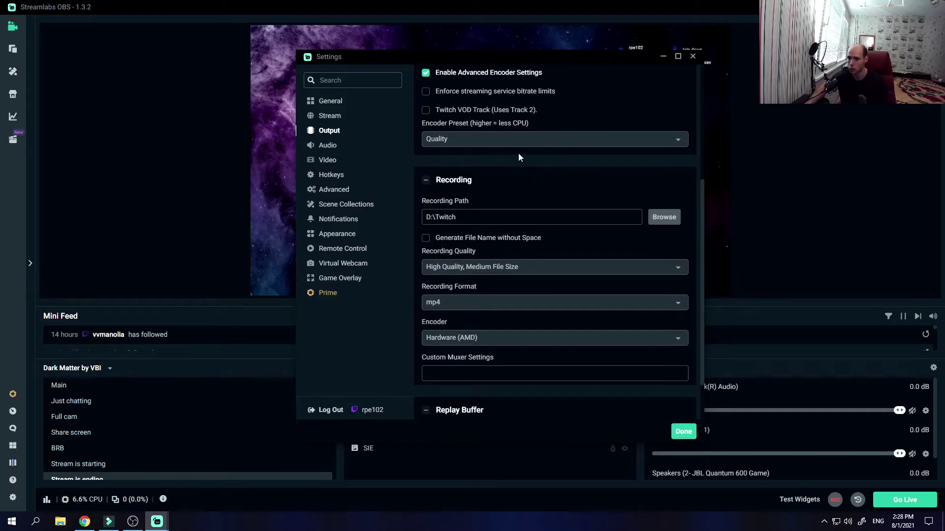
{"action": "scroll", "coordinate": [502, 227], "scroll_direction": "down", "scroll_amount": 1}
{"action": "left_click", "coordinate": [502, 217]}
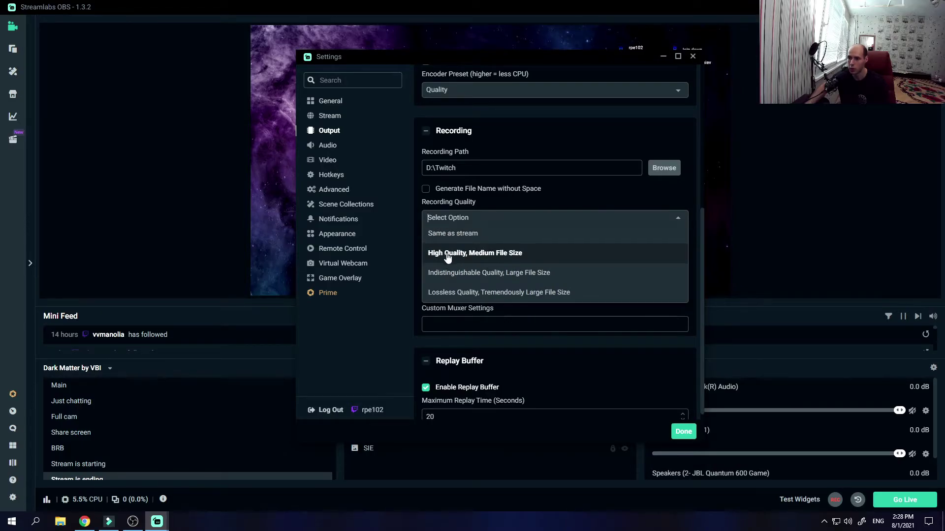
{"action": "key", "text": "Return"}
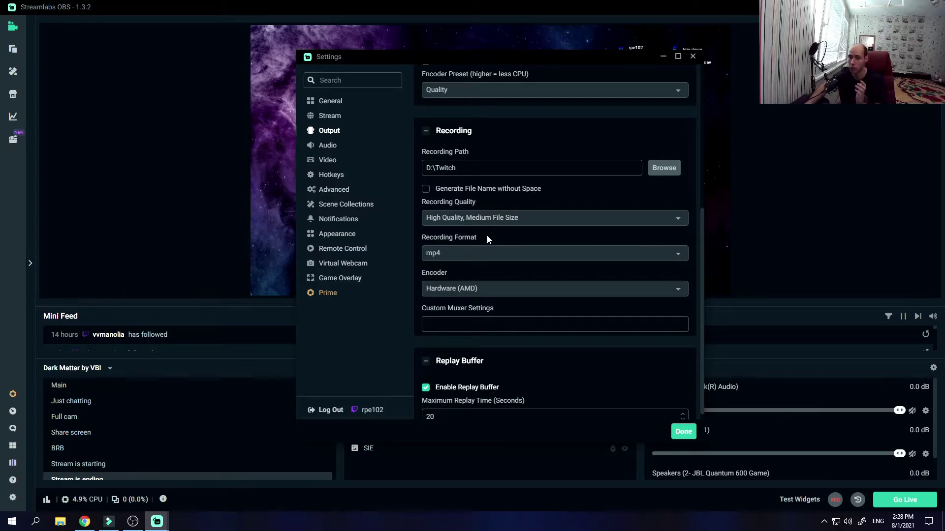
{"action": "left_click", "coordinate": [471, 190]}
{"action": "left_click", "coordinate": [474, 188]}
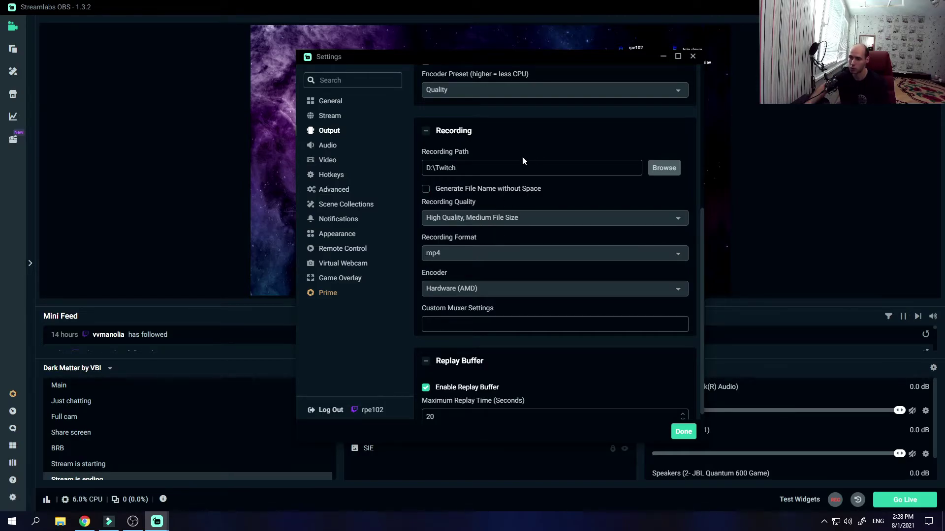
Highlight the Video Bitrate value in the simple streaming settings to point it out
{"action": "scroll", "coordinate": [483, 120], "scroll_direction": "up", "scroll_amount": 3}
{"action": "scroll", "coordinate": [483, 120], "scroll_direction": "up", "scroll_amount": 1}
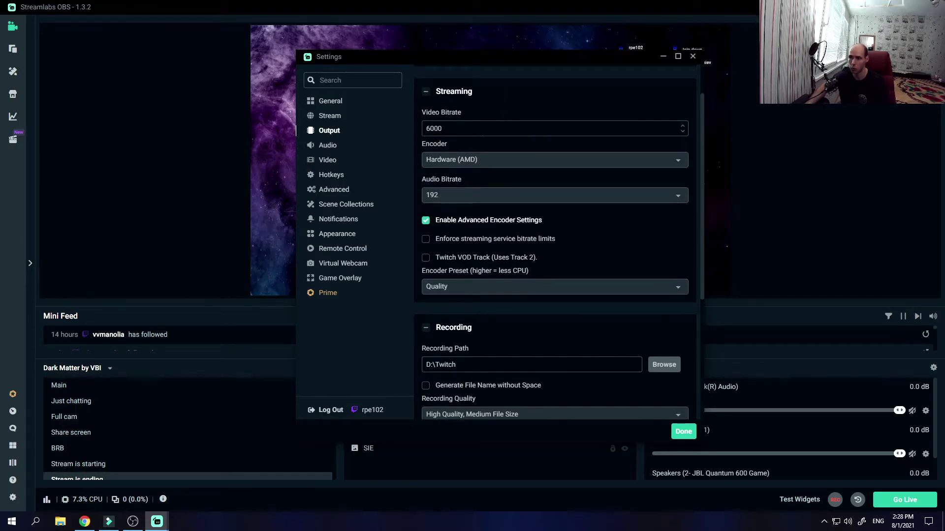
{"action": "double_click", "coordinate": [430, 128]}
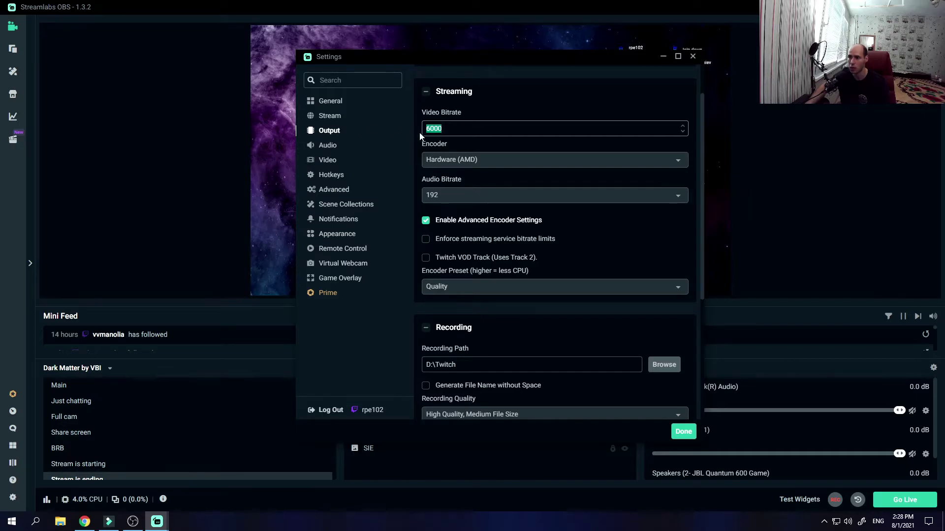
{"action": "key", "text": "End"}
{"action": "key", "text": "ctrl+a"}
{"action": "key", "text": "End"}
{"action": "left_click", "coordinate": [492, 99]}
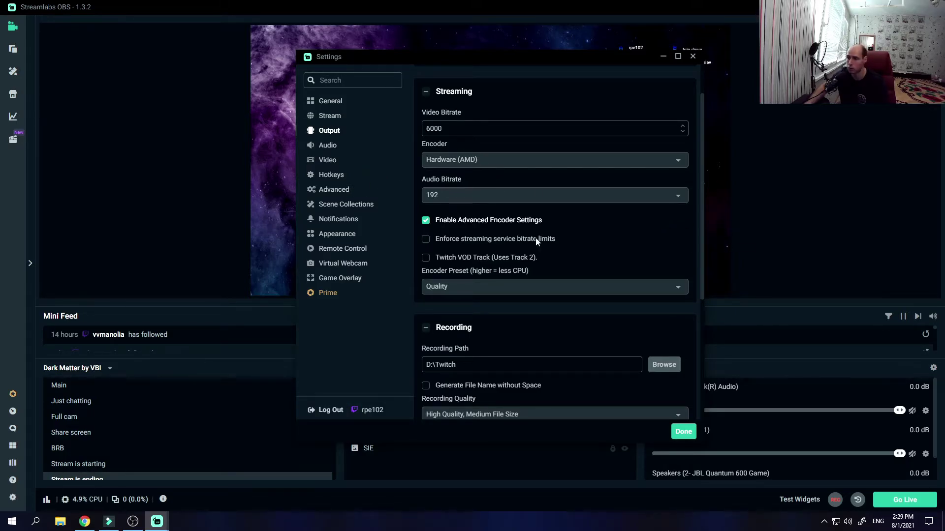
Revisit the Recording Quality choices, keeping High Quality, Medium File Size, and look over the remaining simple output settings
{"action": "scroll", "coordinate": [550, 236], "scroll_direction": "down", "scroll_amount": 2}
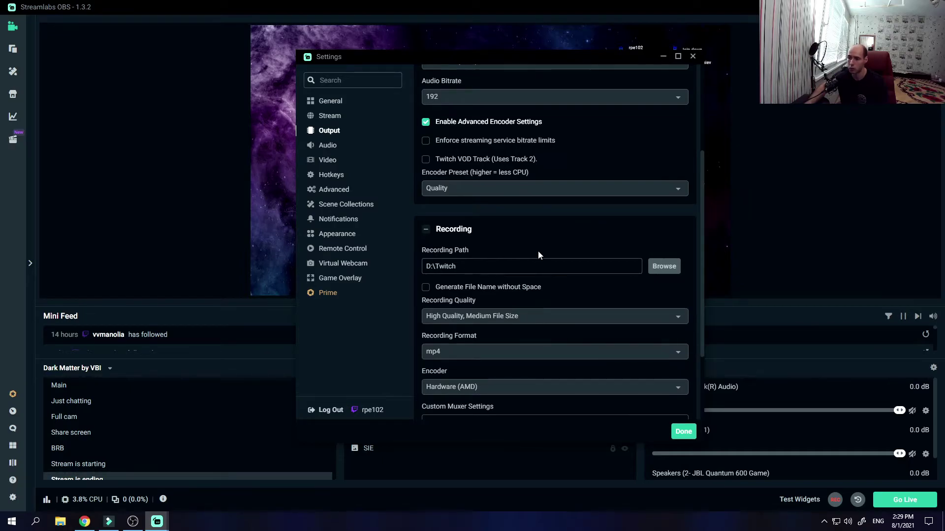
{"action": "scroll", "coordinate": [538, 251], "scroll_direction": "down", "scroll_amount": 3}
{"action": "left_click", "coordinate": [545, 213]}
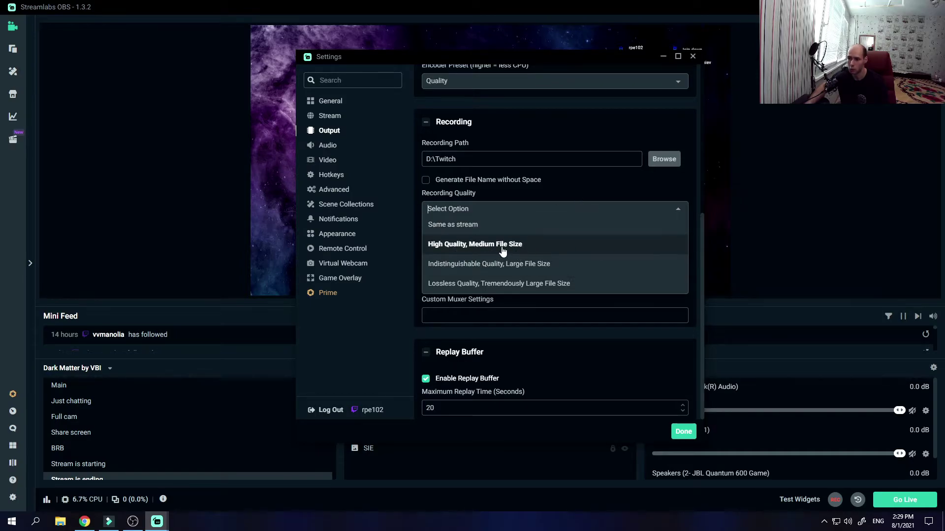
{"action": "left_click", "coordinate": [482, 252]}
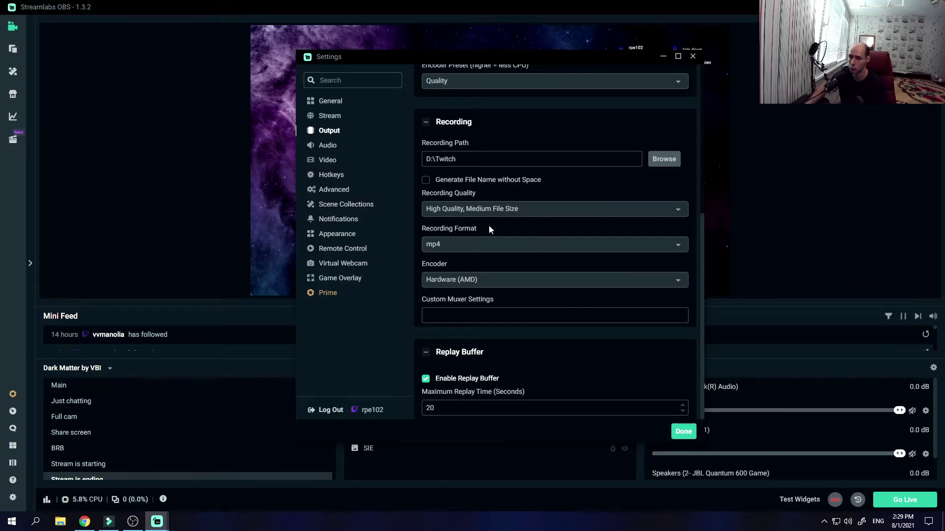
{"action": "scroll", "coordinate": [517, 213], "scroll_direction": "up", "scroll_amount": 5}
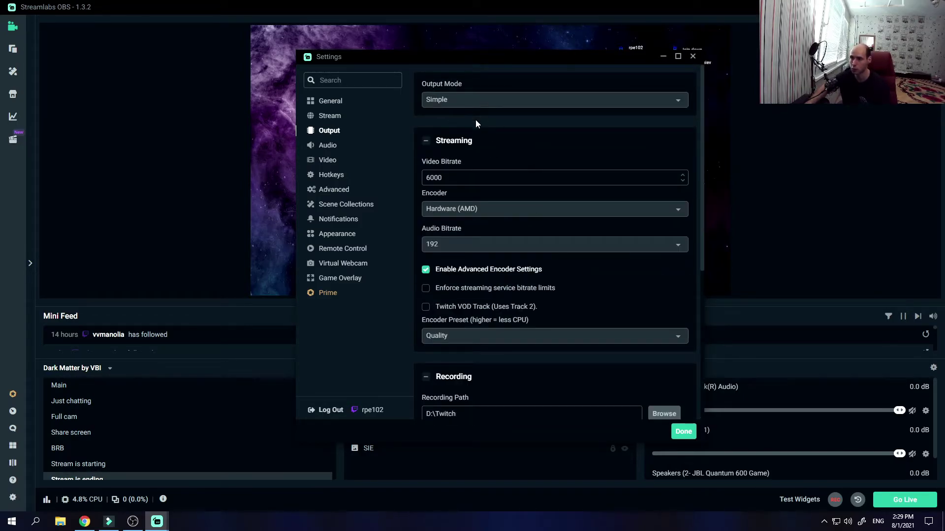
{"action": "scroll", "coordinate": [470, 153], "scroll_direction": "down", "scroll_amount": 5}
{"action": "scroll", "coordinate": [525, 234], "scroll_direction": "up", "scroll_amount": 5}
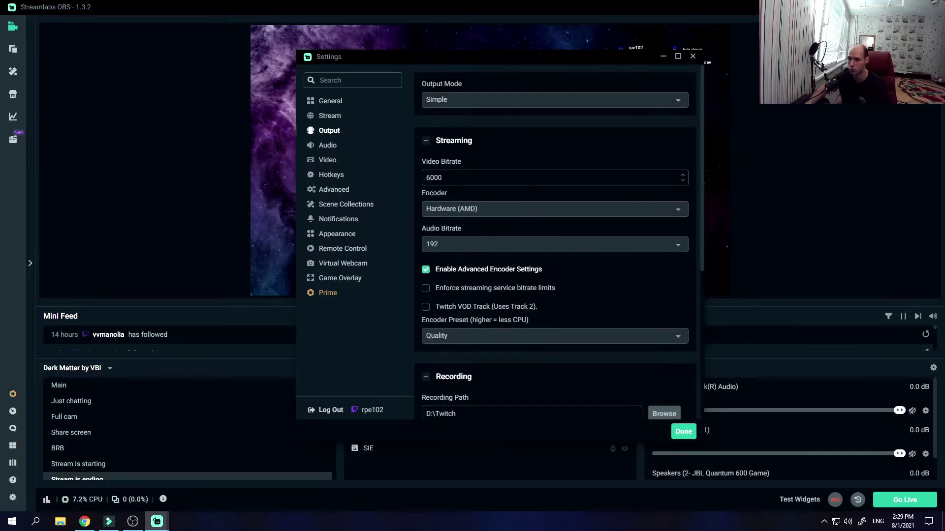
Set the output mode back to Advanced and review the Streaming and Recording output settings
{"action": "left_click", "coordinate": [478, 100]}
{"action": "left_click", "coordinate": [468, 134]}
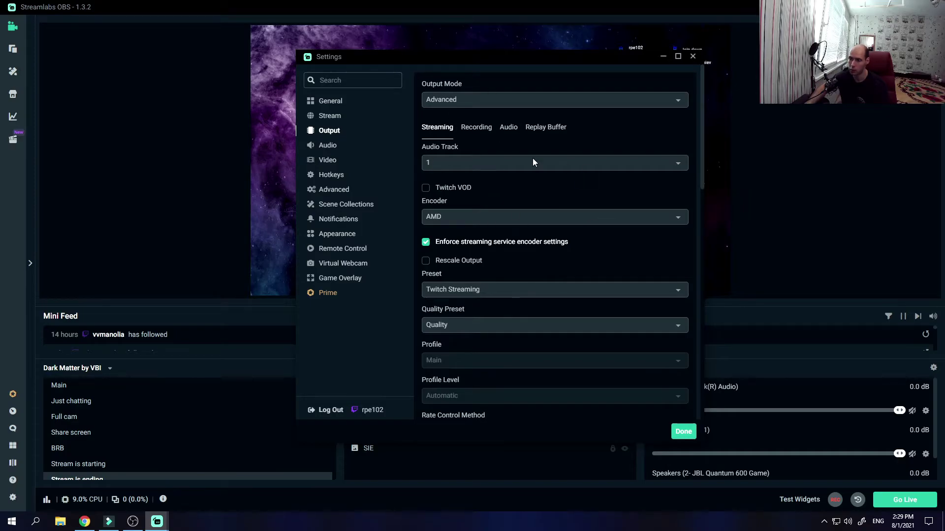
{"action": "scroll", "coordinate": [541, 197], "scroll_direction": "down", "scroll_amount": 2}
{"action": "scroll", "coordinate": [512, 159], "scroll_direction": "up", "scroll_amount": 2}
{"action": "left_click", "coordinate": [478, 140]}
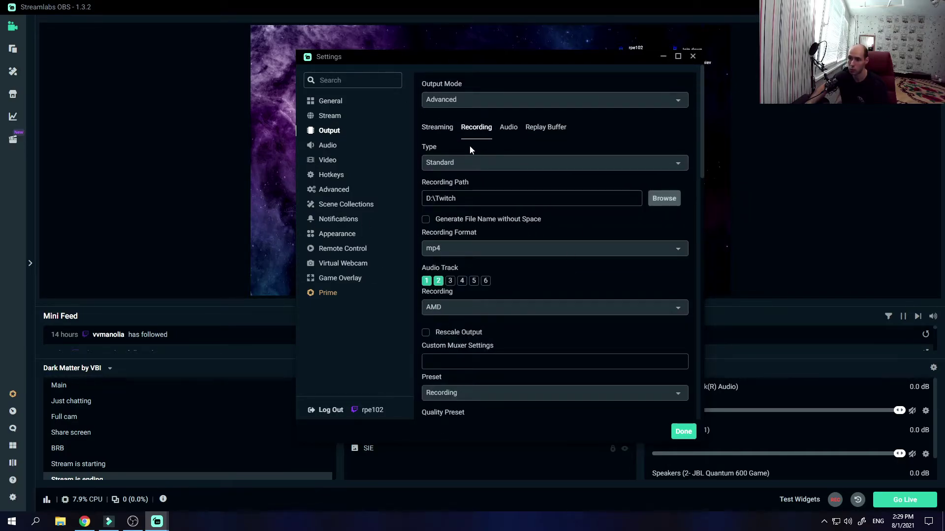
{"action": "left_click", "coordinate": [428, 129]}
{"action": "scroll", "coordinate": [540, 231], "scroll_direction": "down", "scroll_amount": 4}
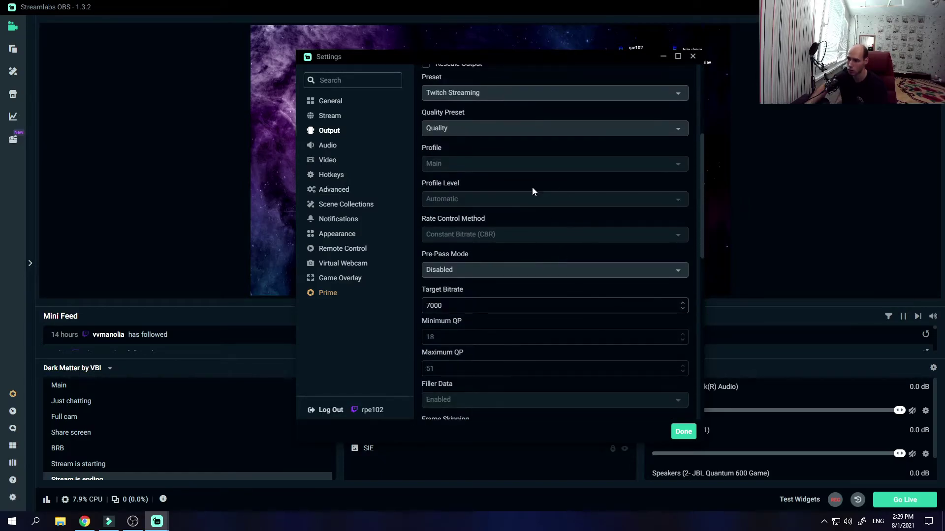
{"action": "scroll", "coordinate": [513, 248], "scroll_direction": "up", "scroll_amount": 4}
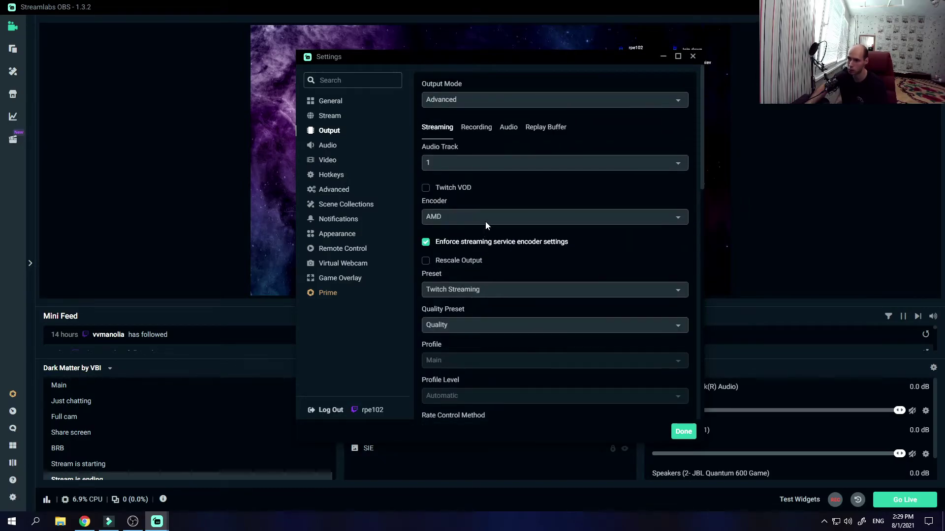
Compare the Streaming and Recording sections of the advanced output settings and look through all the streaming encoder options
{"action": "left_click", "coordinate": [481, 132]}
{"action": "left_click", "coordinate": [451, 132]}
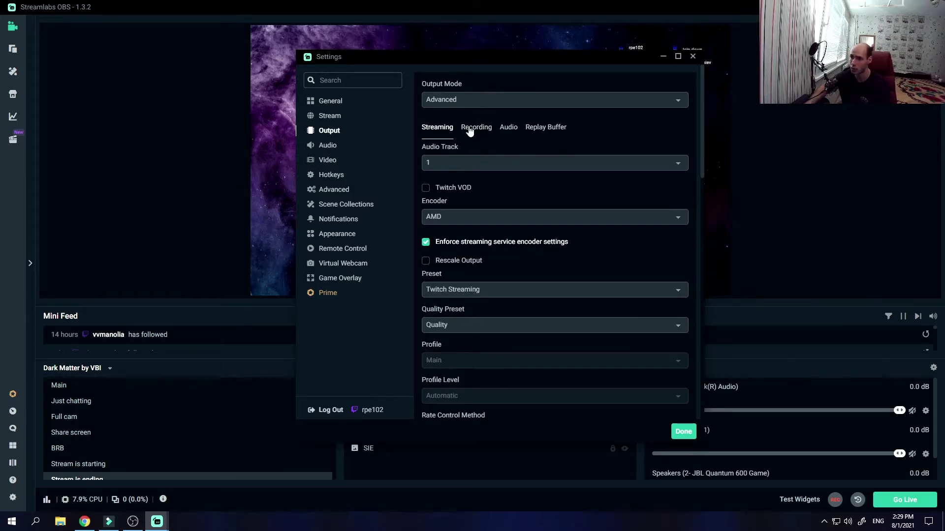
{"action": "left_click", "coordinate": [487, 127]}
{"action": "left_click", "coordinate": [451, 127]}
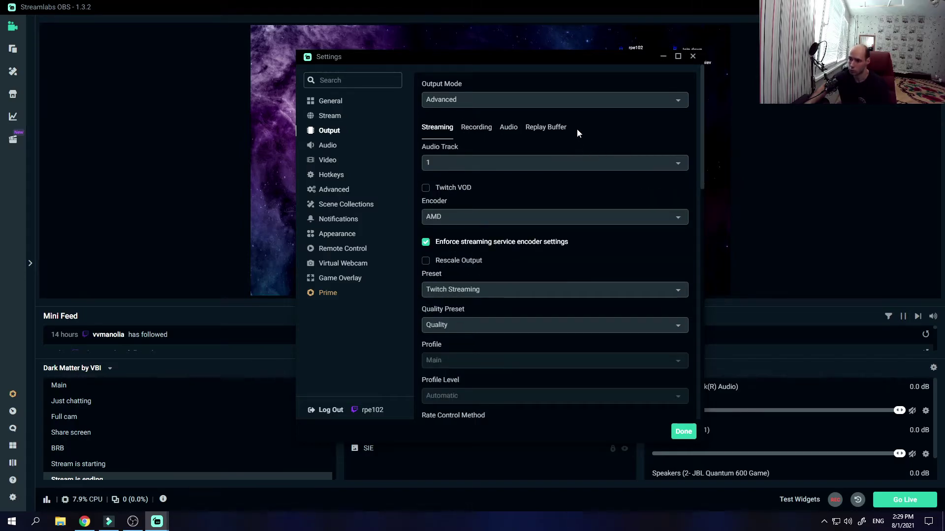
{"action": "scroll", "coordinate": [516, 174], "scroll_direction": "down", "scroll_amount": 15}
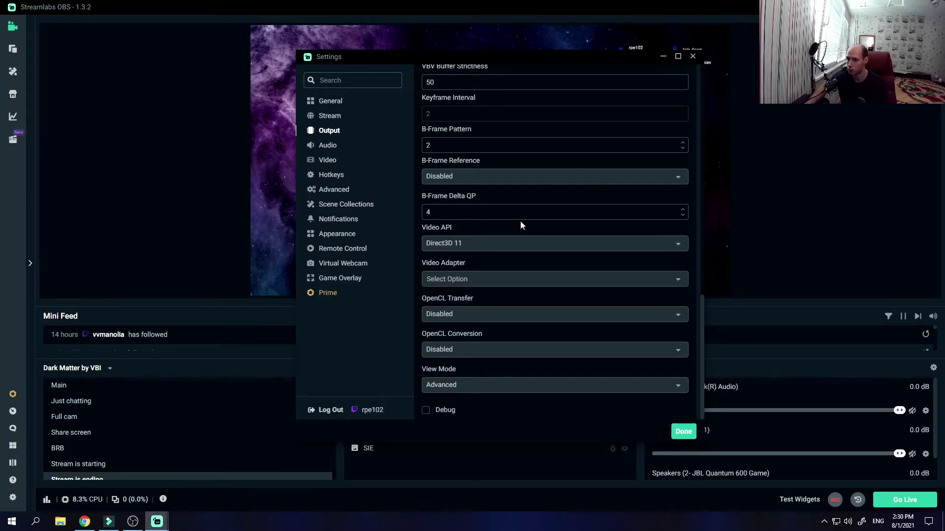
{"action": "scroll", "coordinate": [520, 226], "scroll_direction": "up", "scroll_amount": 5}
{"action": "scroll", "coordinate": [468, 228], "scroll_direction": "up", "scroll_amount": 5}
{"action": "scroll", "coordinate": [487, 263], "scroll_direction": "down", "scroll_amount": 3}
{"action": "scroll", "coordinate": [443, 207], "scroll_direction": "up", "scroll_amount": 10}
Review the advanced Recording output options, glance at the General settings, and close the settings window
{"action": "left_click", "coordinate": [487, 129]}
{"action": "scroll", "coordinate": [526, 243], "scroll_direction": "down", "scroll_amount": 2}
{"action": "scroll", "coordinate": [503, 272], "scroll_direction": "down", "scroll_amount": 5}
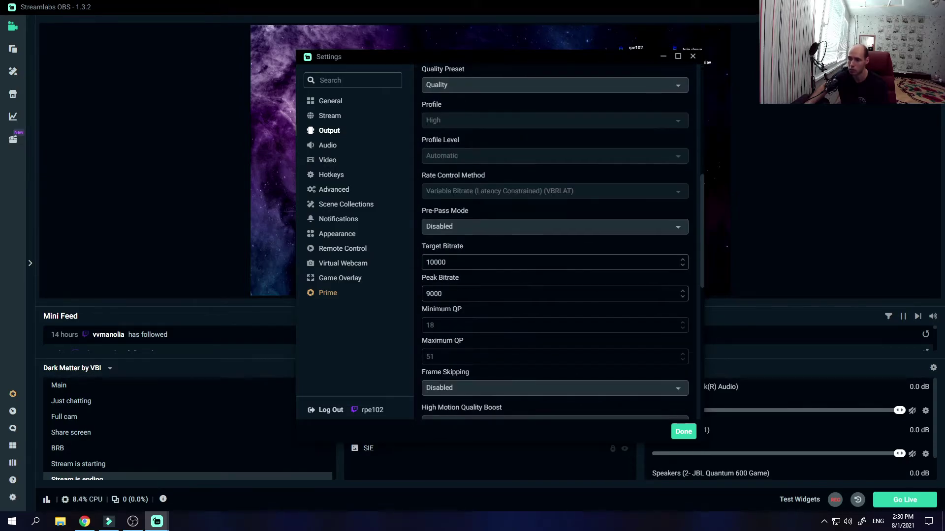
{"action": "scroll", "coordinate": [526, 284], "scroll_direction": "up", "scroll_amount": 7}
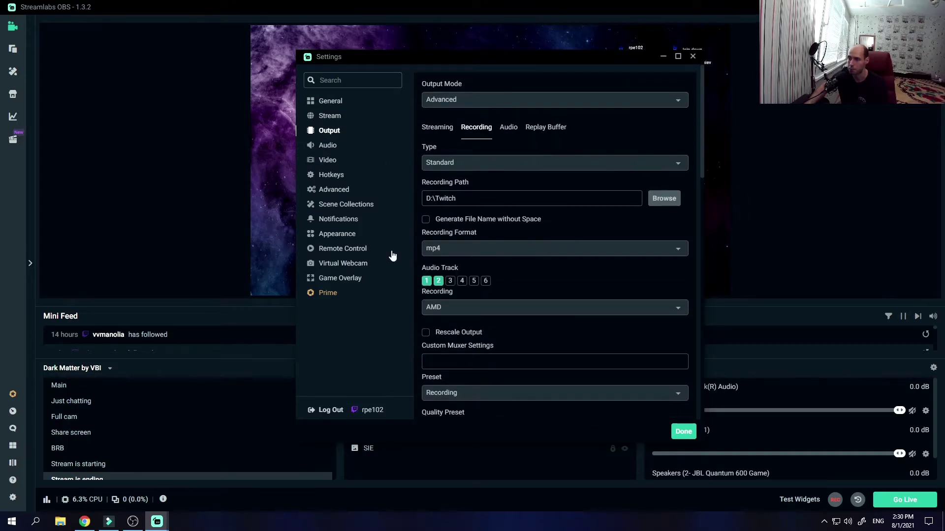
{"action": "left_click", "coordinate": [344, 100]}
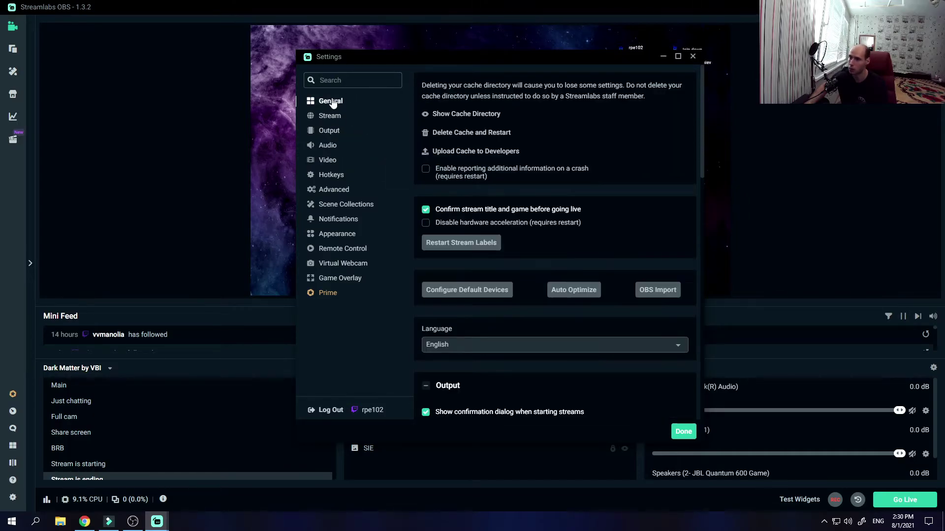
{"action": "left_click", "coordinate": [693, 56]}
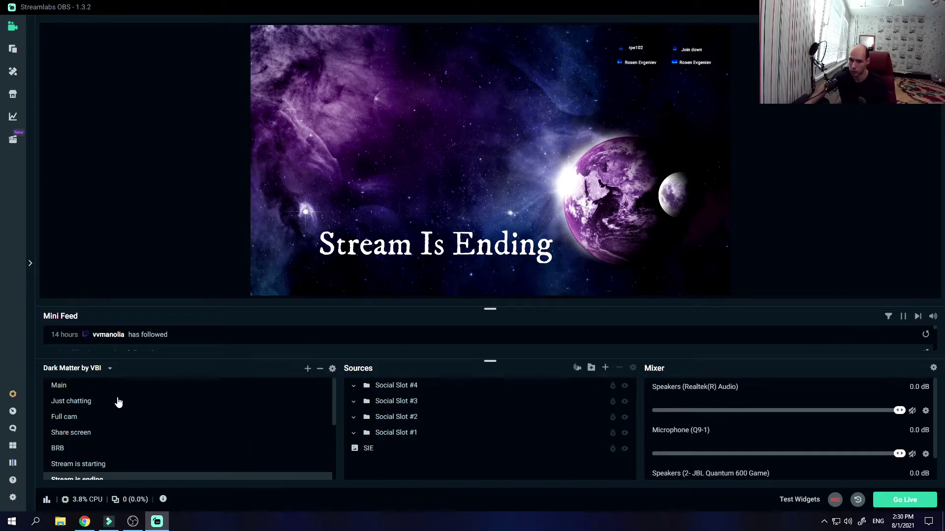
Create a scene called New Scene and preview the Main, Just chatting, Full cam and Share screen scenes, ending on Main
{"action": "left_click", "coordinate": [308, 369]}
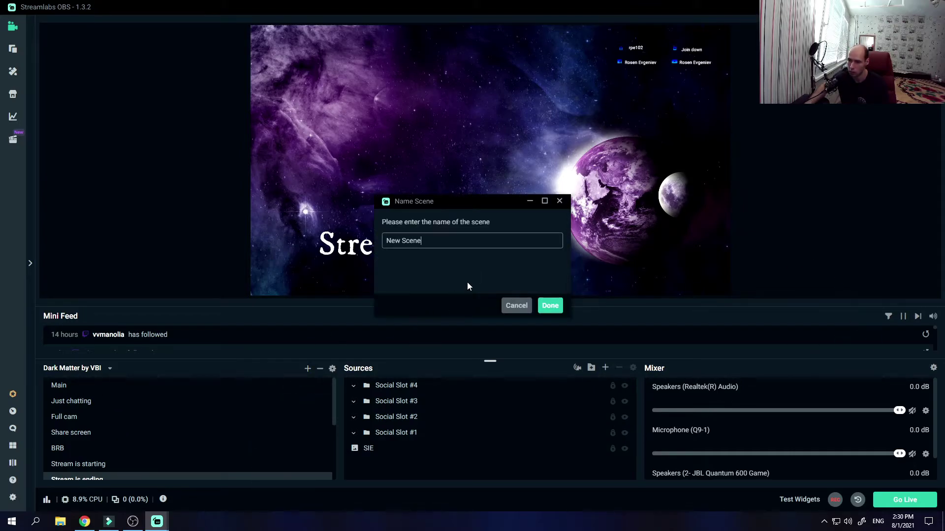
{"action": "left_click", "coordinate": [550, 305]}
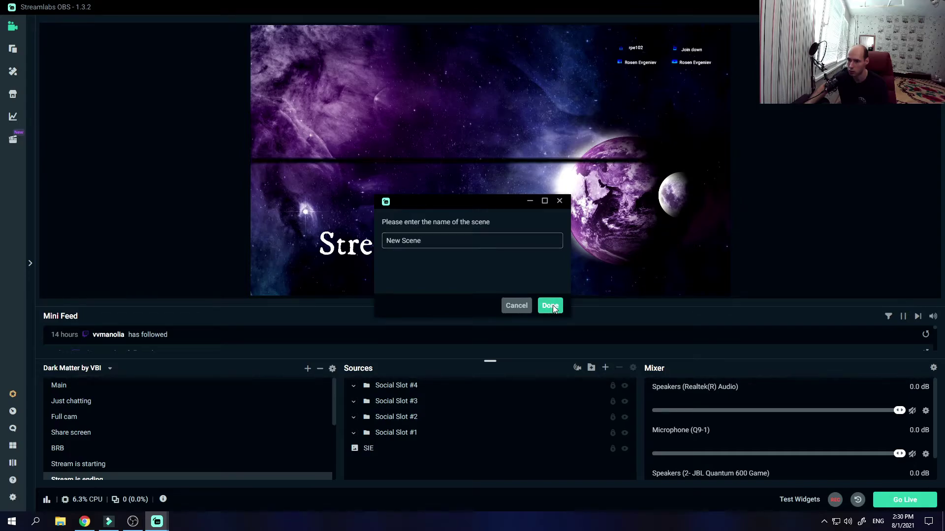
{"action": "left_click", "coordinate": [217, 388]}
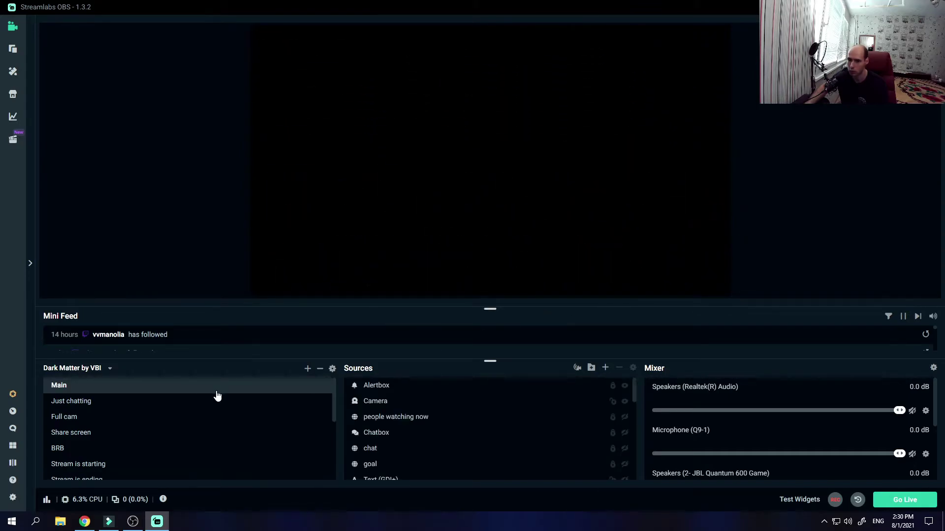
{"action": "left_click", "coordinate": [243, 408]}
{"action": "left_click", "coordinate": [251, 417]}
{"action": "left_click", "coordinate": [216, 433]}
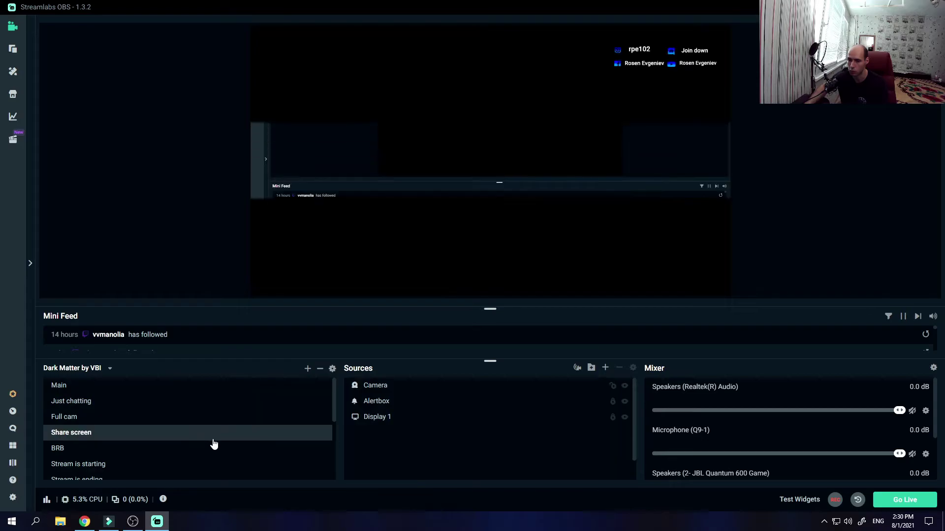
{"action": "left_click", "coordinate": [205, 399]}
{"action": "left_click", "coordinate": [203, 386]}
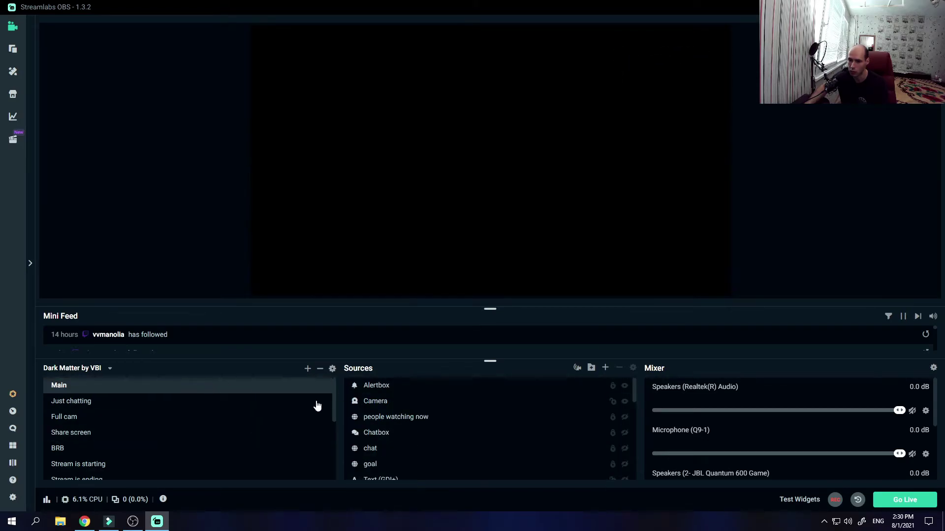
Look through the standard sources and widgets that can be added to the Main scene, without adding any
{"action": "left_click", "coordinate": [605, 368]}
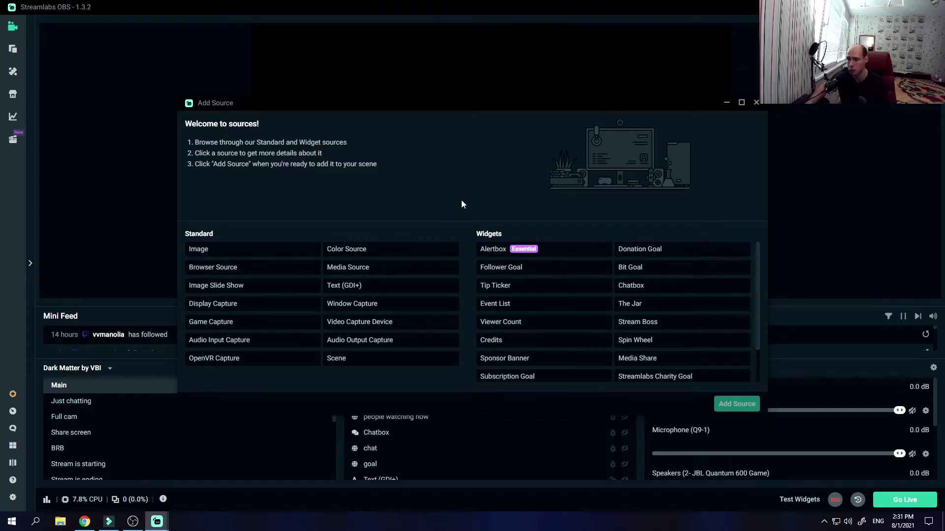
{"action": "left_click_drag", "start_coordinate": [476, 102], "coordinate": [485, 80]}
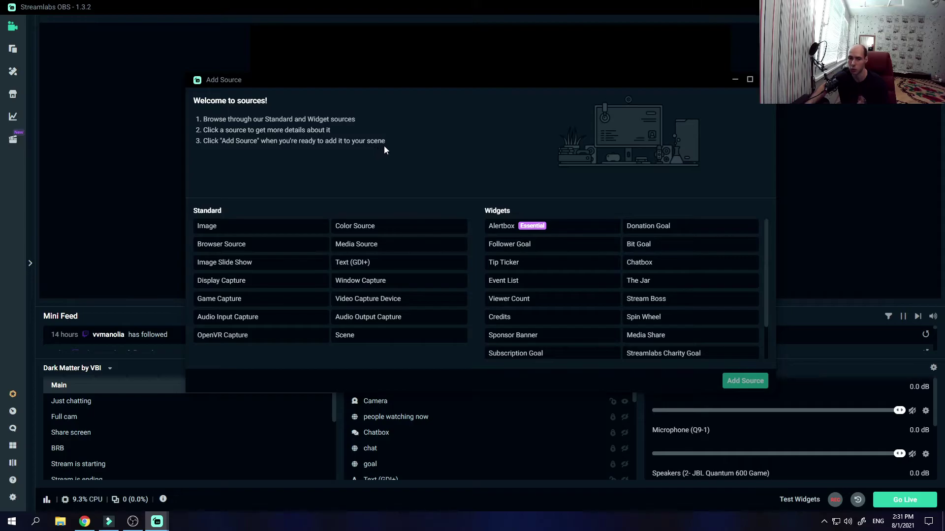
{"action": "scroll", "coordinate": [523, 276], "scroll_direction": "down", "scroll_amount": 1}
{"action": "scroll", "coordinate": [584, 270], "scroll_direction": "up", "scroll_amount": 1}
{"action": "scroll", "coordinate": [615, 256], "scroll_direction": "down", "scroll_amount": 1}
{"action": "scroll", "coordinate": [566, 259], "scroll_direction": "up", "scroll_amount": 1}
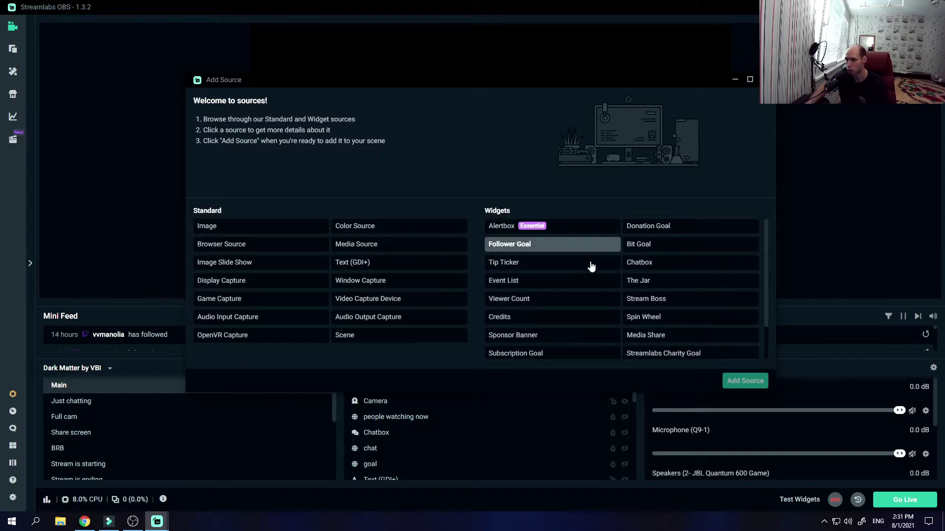
{"action": "scroll", "coordinate": [553, 270], "scroll_direction": "down", "scroll_amount": 1}
{"action": "scroll", "coordinate": [536, 315], "scroll_direction": "up", "scroll_amount": 1}
{"action": "scroll", "coordinate": [546, 300], "scroll_direction": "down", "scroll_amount": 1}
{"action": "scroll", "coordinate": [755, 267], "scroll_direction": "up", "scroll_amount": 1}
{"action": "scroll", "coordinate": [738, 320], "scroll_direction": "down", "scroll_amount": 1}
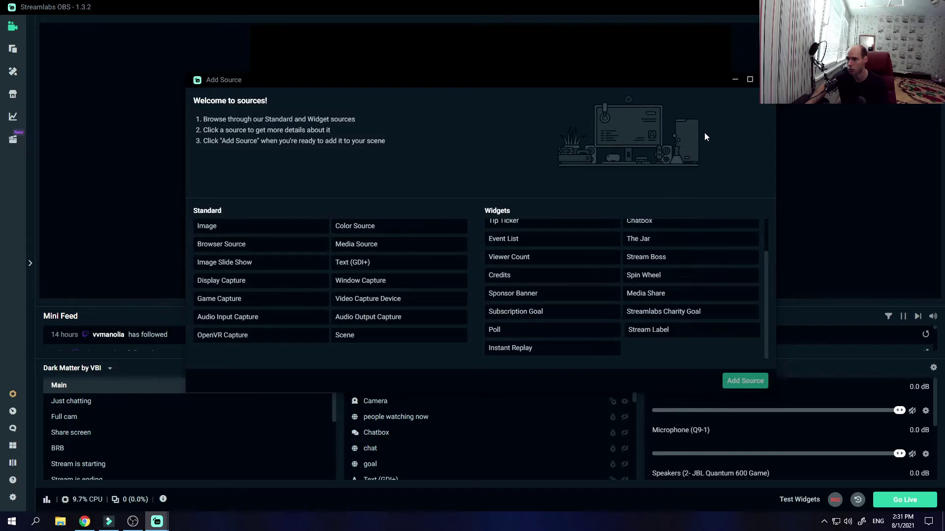
{"action": "scroll", "coordinate": [561, 251], "scroll_direction": "up", "scroll_amount": 1}
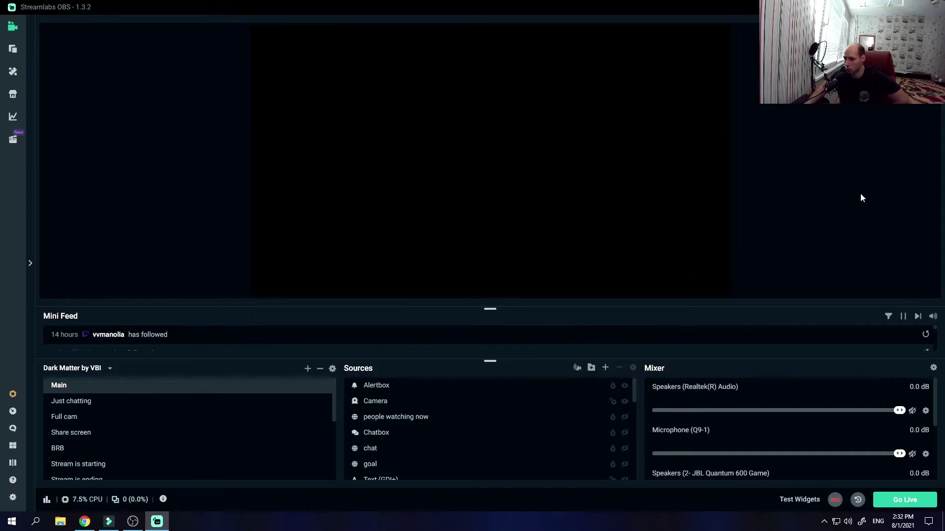
Look through the Main scene's sources, selecting Camera, Chatbox and Alertbox in turn and finishing on Camera
{"action": "scroll", "coordinate": [394, 412], "scroll_direction": "down", "scroll_amount": 10}
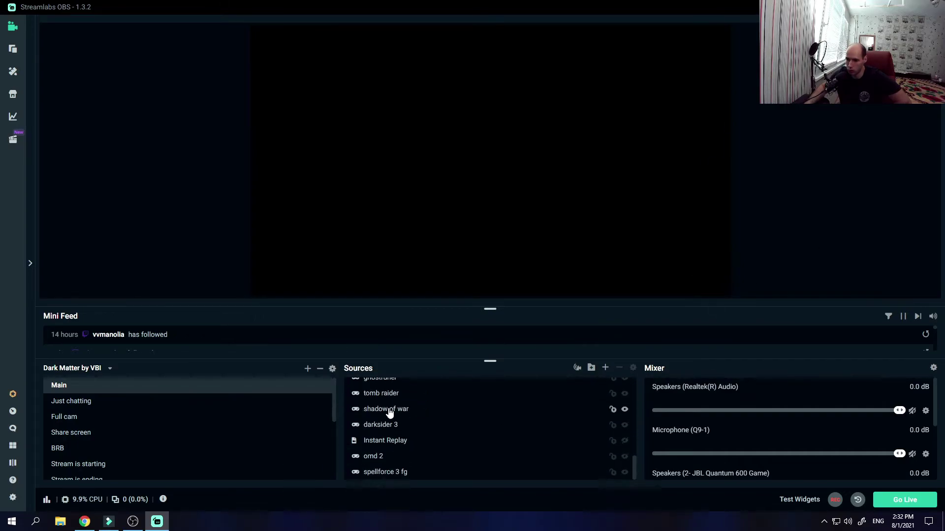
{"action": "scroll", "coordinate": [388, 456], "scroll_direction": "up", "scroll_amount": 10}
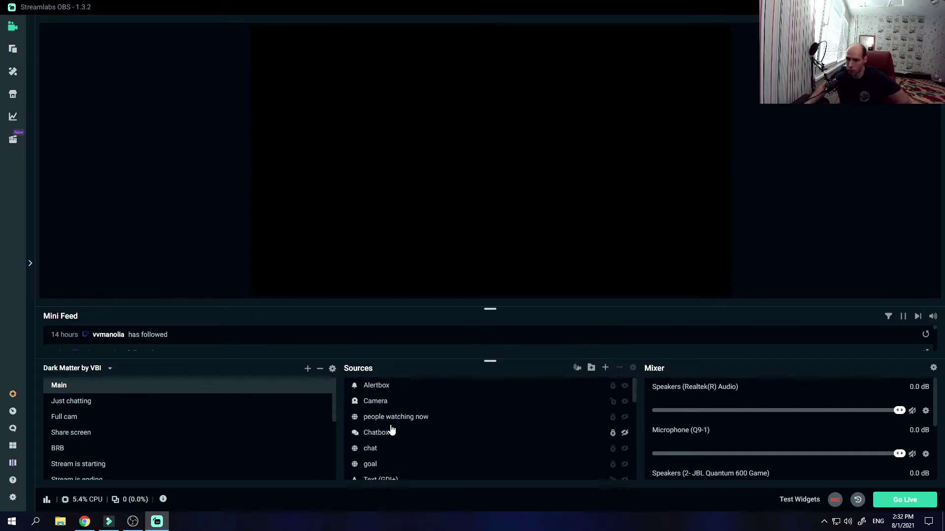
{"action": "left_click", "coordinate": [389, 407]}
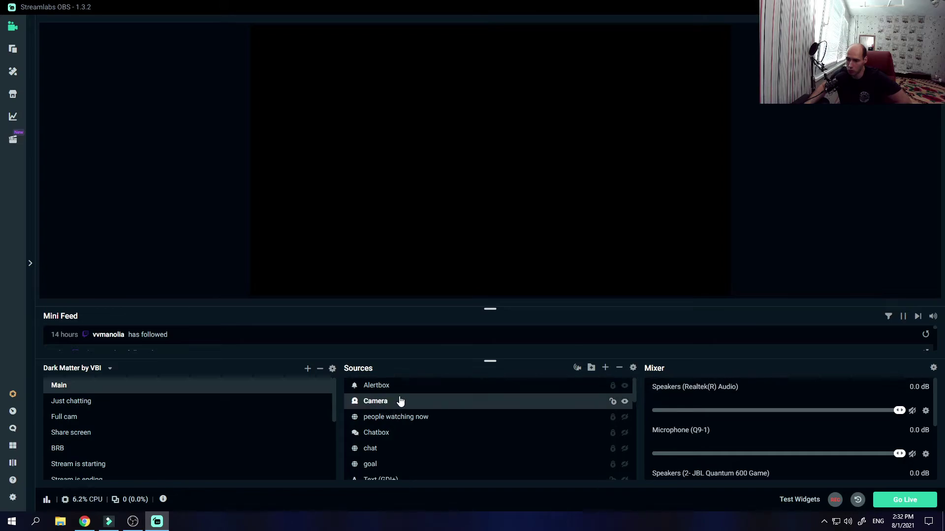
{"action": "left_click", "coordinate": [386, 434]}
{"action": "left_click", "coordinate": [382, 390]}
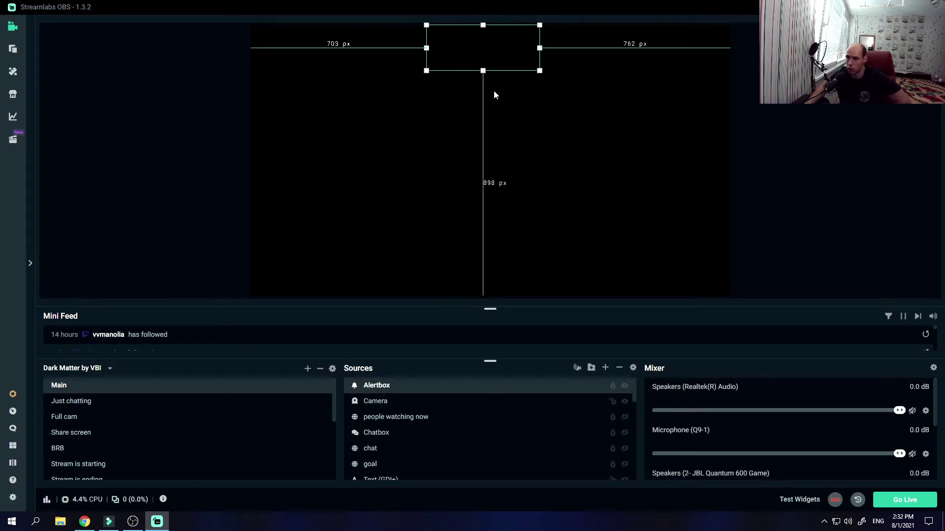
{"action": "left_click", "coordinate": [387, 407]}
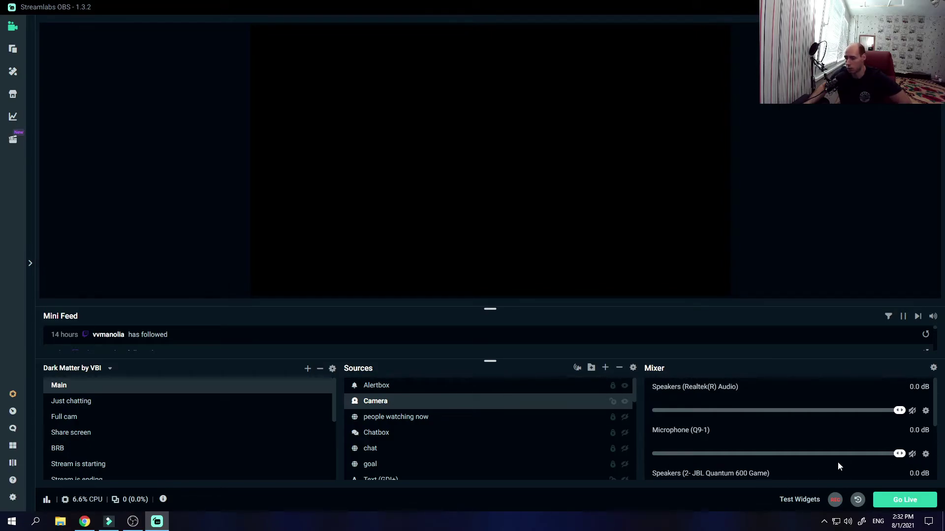
Examine the Microphone (Q9-1) filters, including the Expander's preset choices and the Noise Gate settings
{"action": "left_click", "coordinate": [925, 454]}
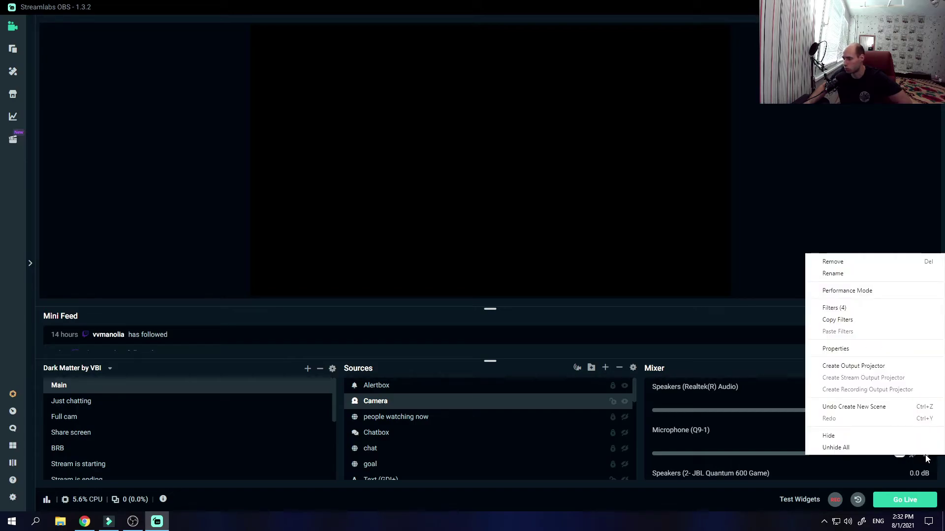
{"action": "left_click", "coordinate": [871, 309]}
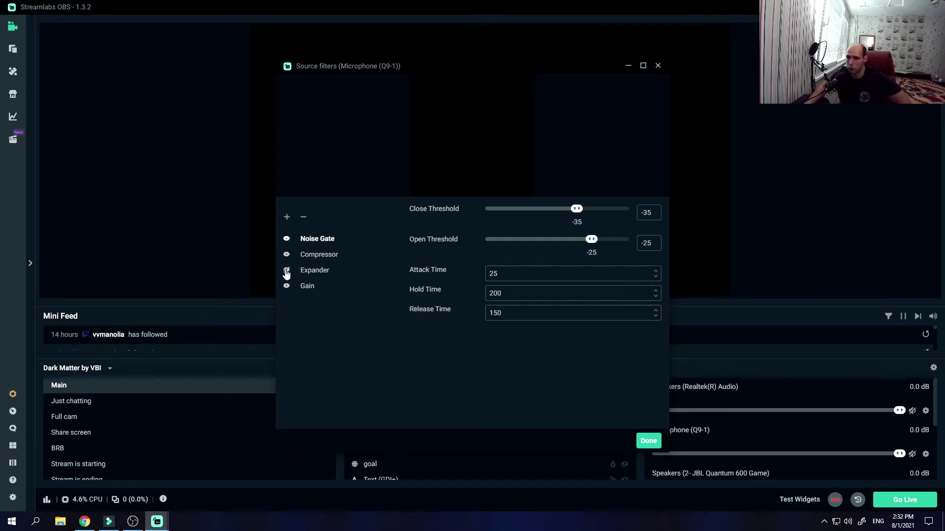
{"action": "left_click", "coordinate": [309, 274]}
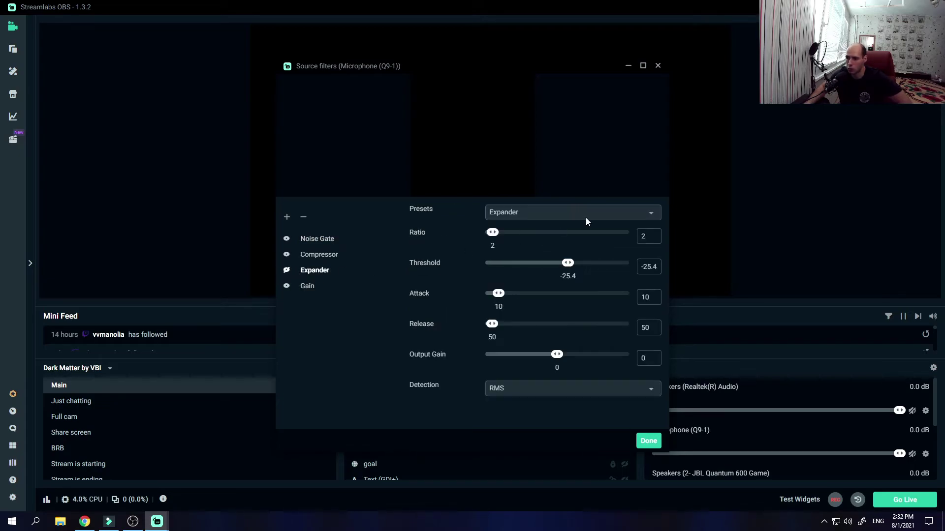
{"action": "left_click", "coordinate": [586, 219]}
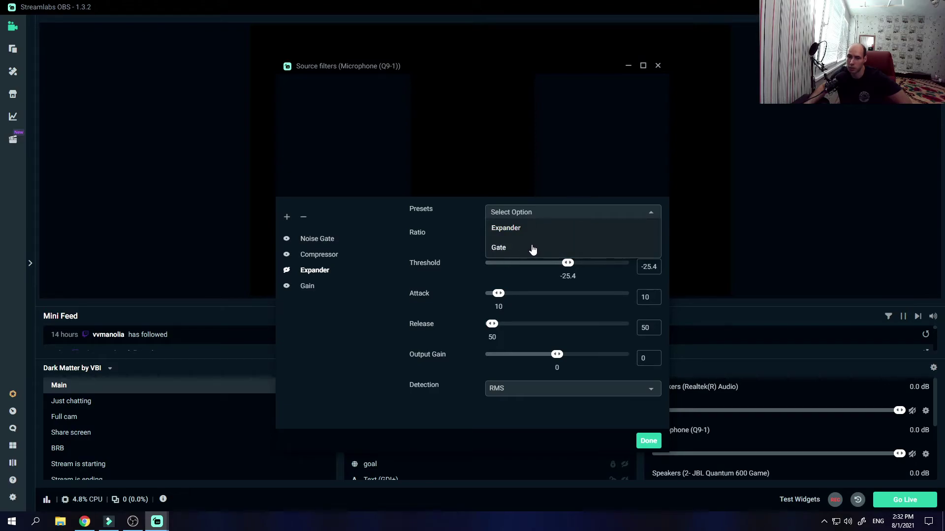
{"action": "left_click", "coordinate": [328, 246]}
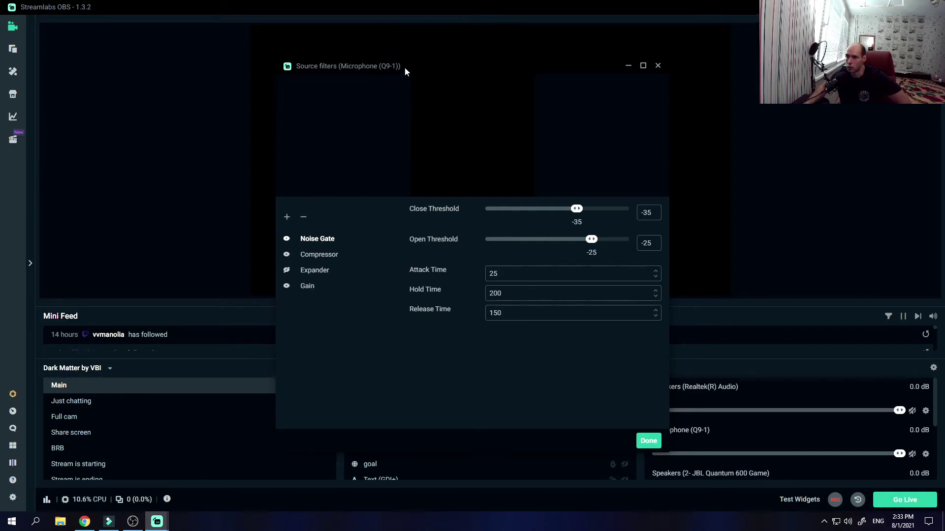
{"action": "mouse_move", "coordinate": [409, 66]}
{"action": "left_mouse_down"}
{"action": "mouse_move", "coordinate": [347, 67]}
{"action": "mouse_move", "coordinate": [416, 71]}
{"action": "left_mouse_up"}
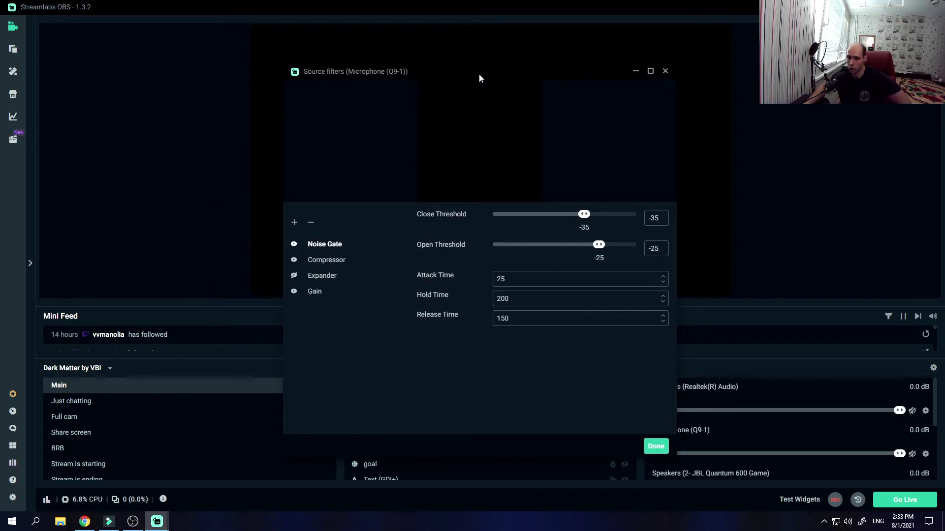
{"action": "left_click_drag", "start_coordinate": [479, 77], "coordinate": [518, 77]}
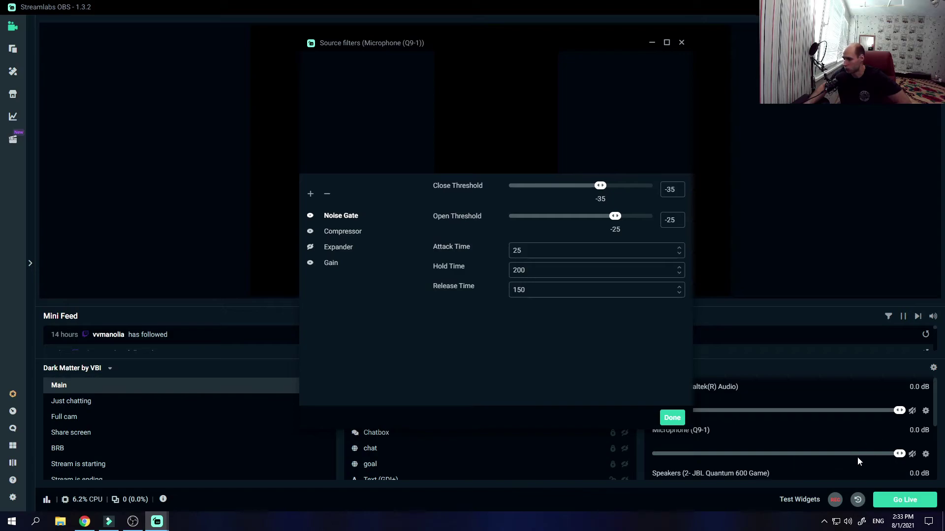
Unmute Microphone (Q9-1) in the mixer and return to its filters window
{"action": "left_click", "coordinate": [912, 453]}
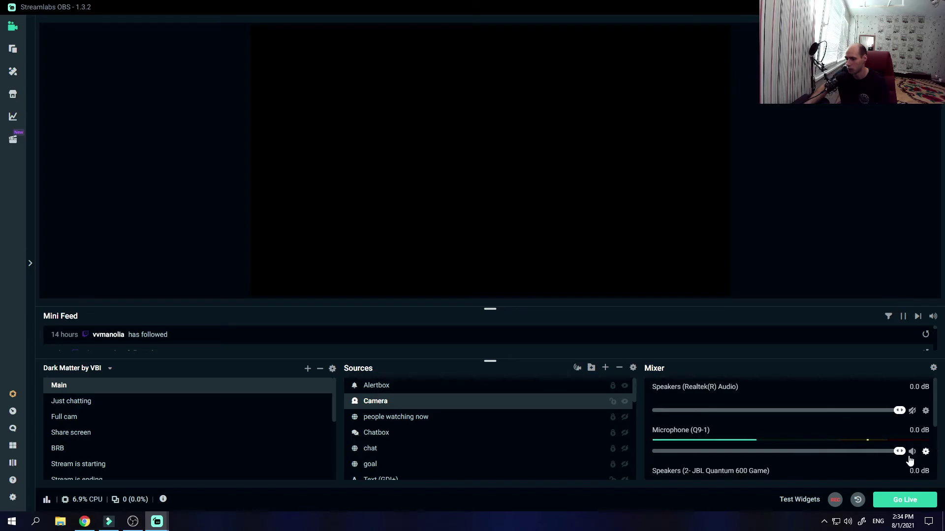
{"action": "mouse_move", "coordinate": [162, 524]}
{"action": "left_click", "coordinate": [209, 476]}
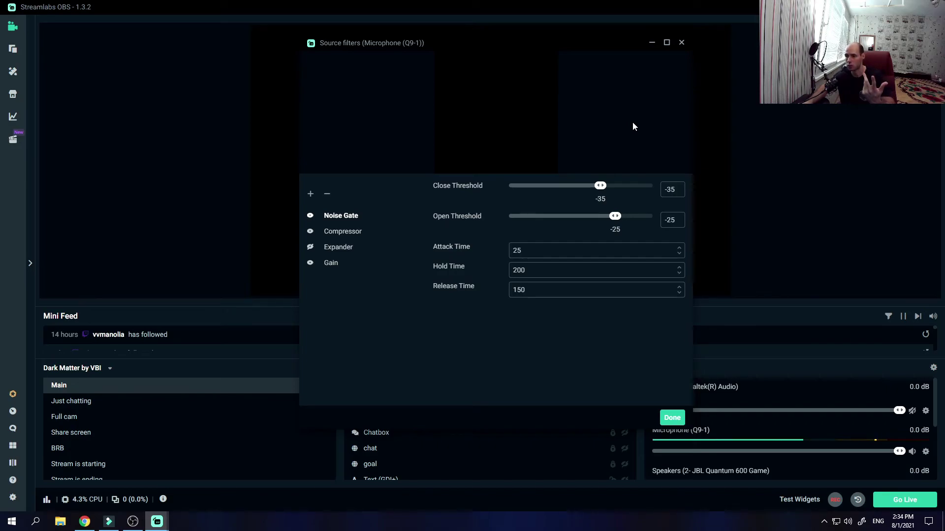
Set the microphone Noise Gate's Attack Time to 2143 after trying an extremely large value, and close the filters window
{"action": "left_click", "coordinate": [577, 248]}
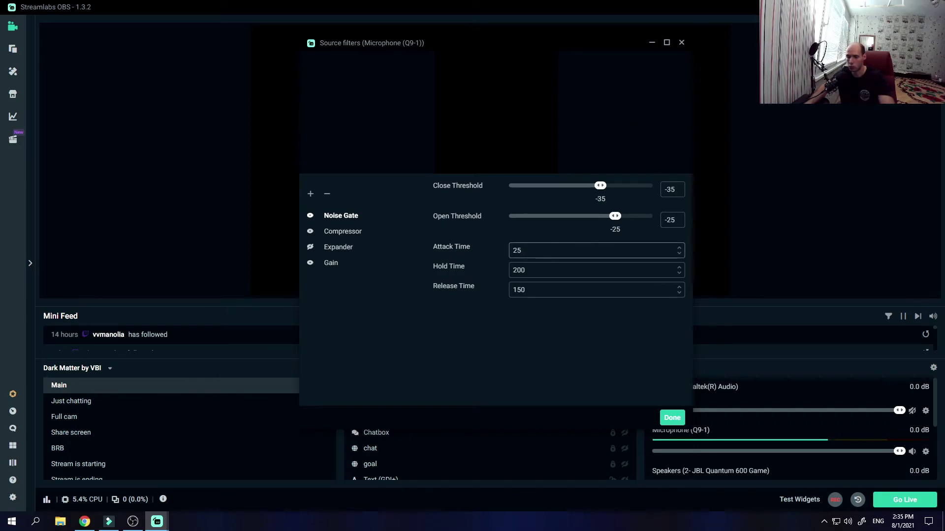
{"action": "type", "text": "21342314123412612341"}
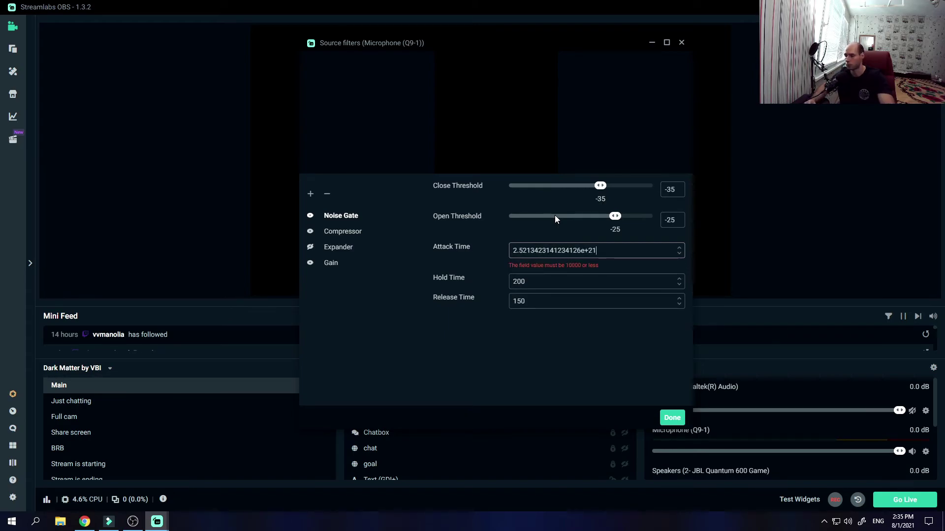
{"action": "key", "text": "ctrl+a"}
{"action": "type", "text": "2143"}
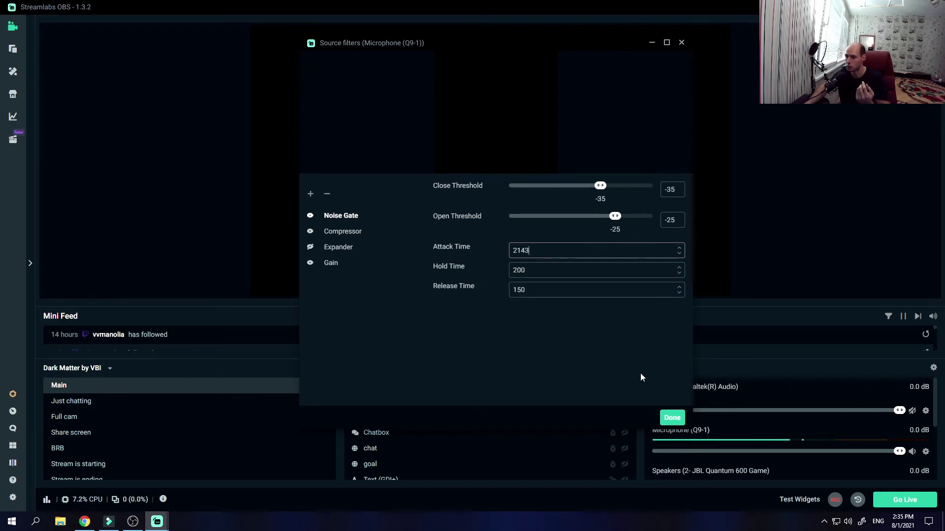
{"action": "left_click", "coordinate": [681, 42]}
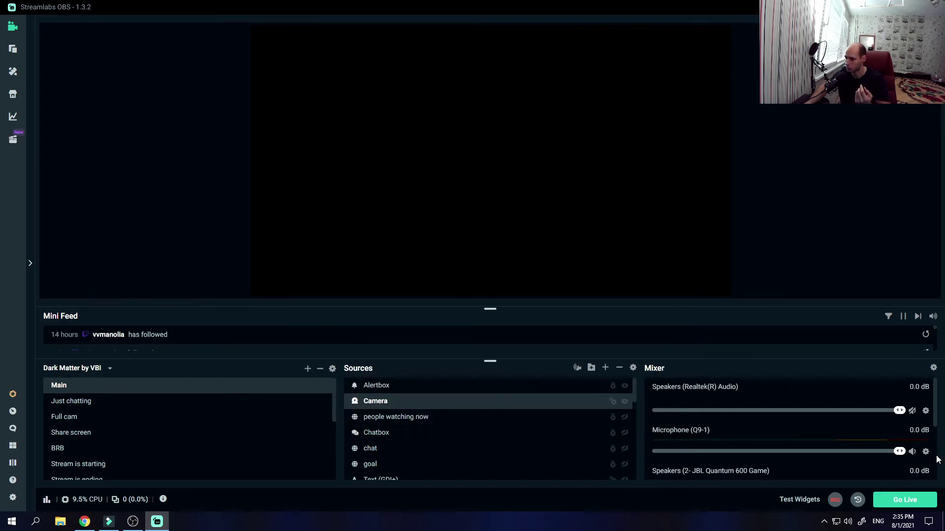
Reopen the Microphone (Q9-1) filters from the mixer and examine the Compressor's Ratio and Threshold settings
{"action": "scroll", "coordinate": [938, 457], "scroll_direction": "down", "scroll_amount": 1}
{"action": "right_click", "coordinate": [926, 433]}
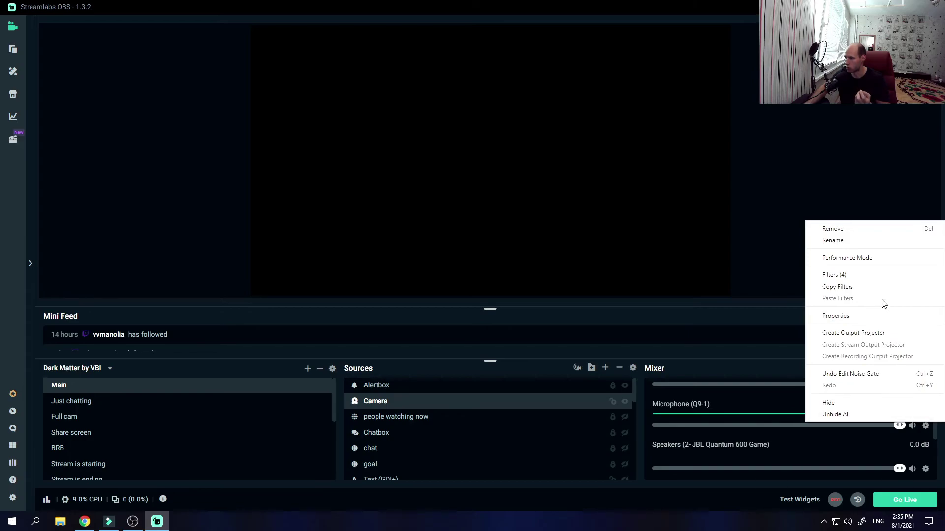
{"action": "left_click", "coordinate": [875, 276]}
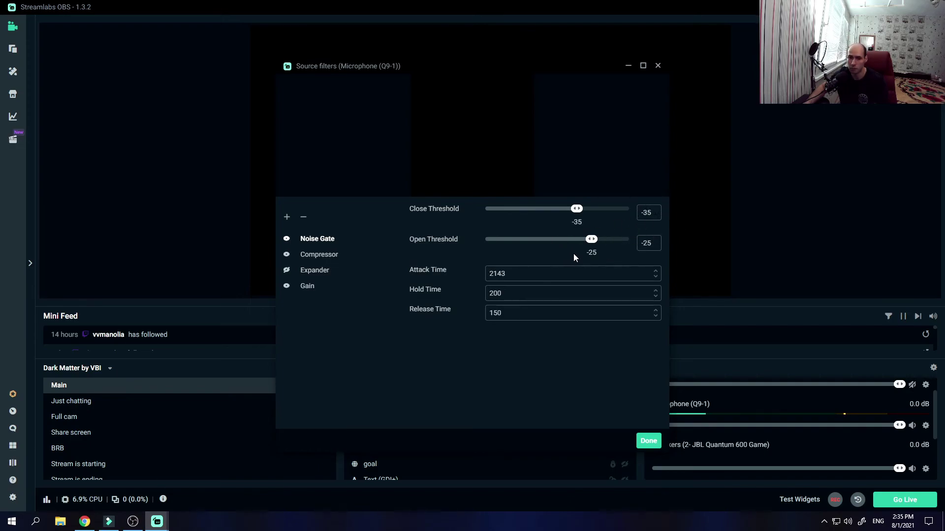
{"action": "left_click", "coordinate": [318, 255]}
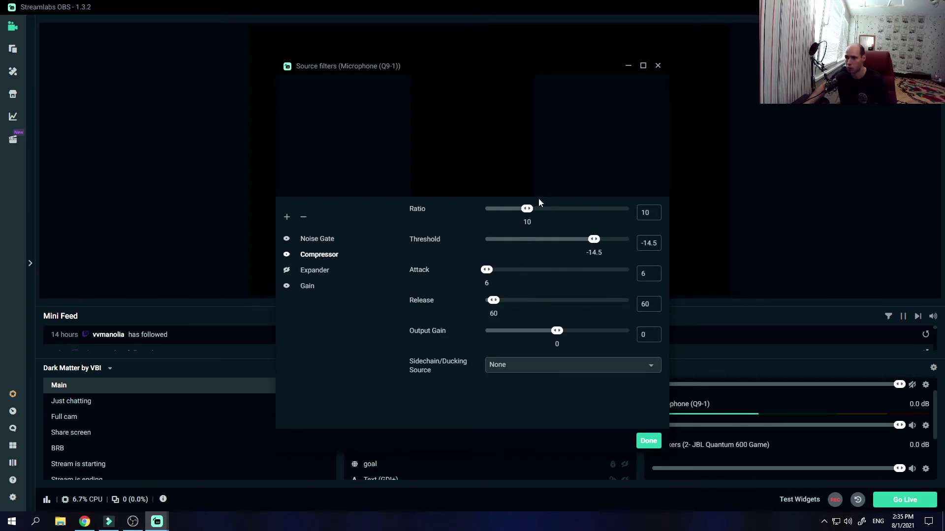
{"action": "left_click_drag", "start_coordinate": [648, 212], "coordinate": [645, 213]}
{"action": "left_click", "coordinate": [646, 213]}
{"action": "left_click_drag", "start_coordinate": [639, 242], "coordinate": [666, 244]}
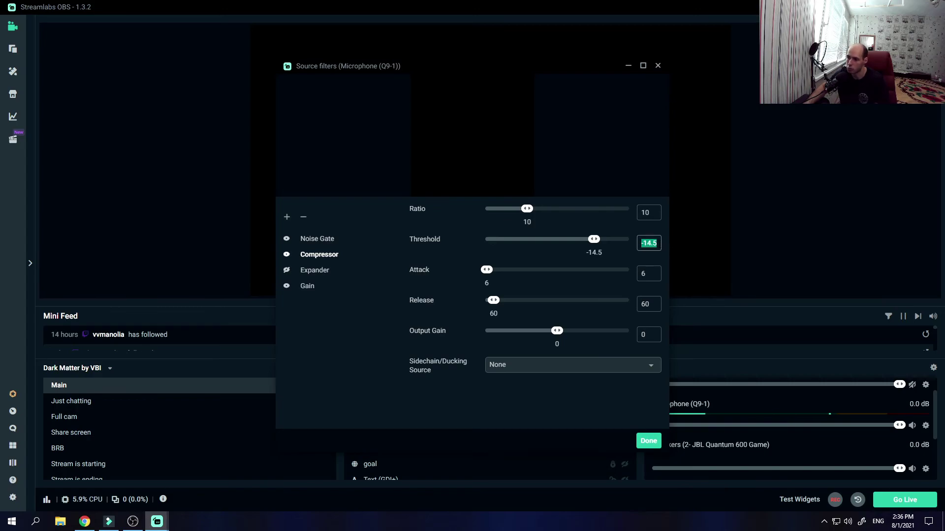
{"action": "left_click", "coordinate": [656, 242]}
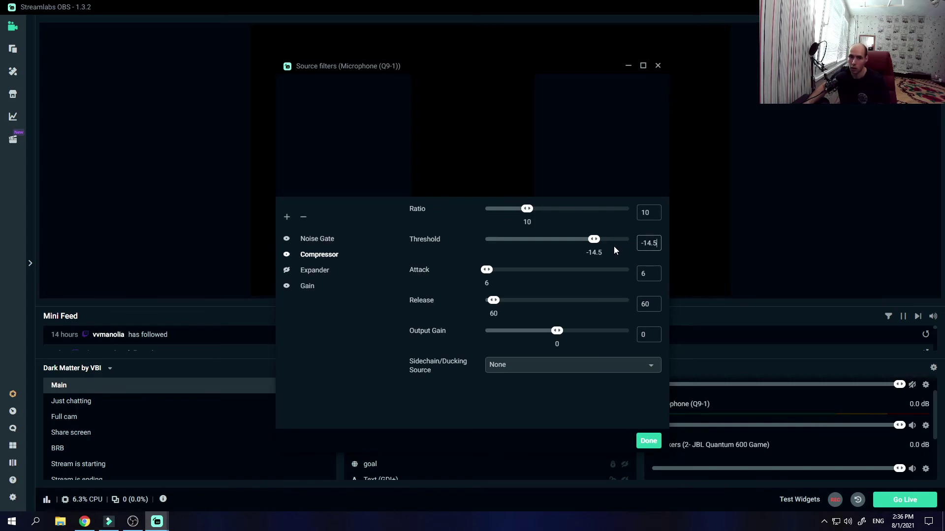
{"action": "left_click_drag", "start_coordinate": [644, 243], "coordinate": [655, 243]}
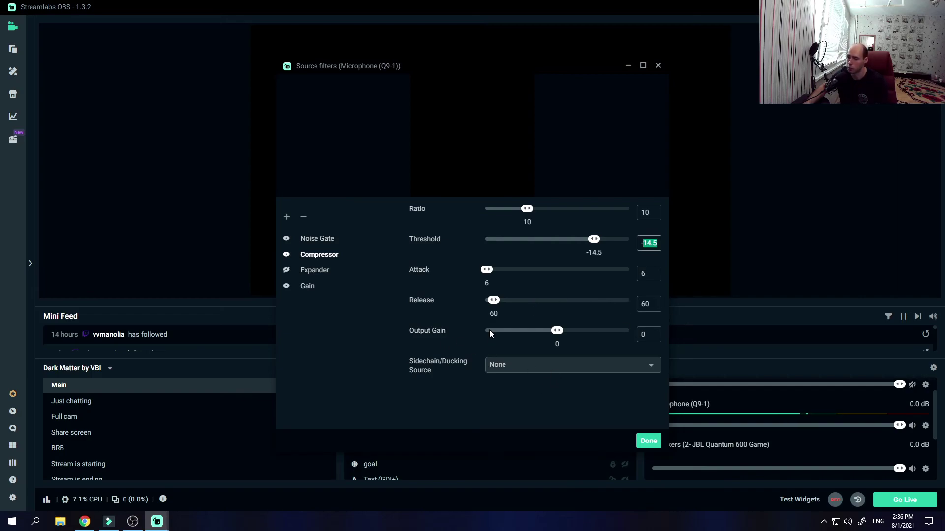
Look at the microphone's Gain and Noise Gate filters, returning to the Compressor to examine its Output Gain
{"action": "left_click", "coordinate": [311, 287]}
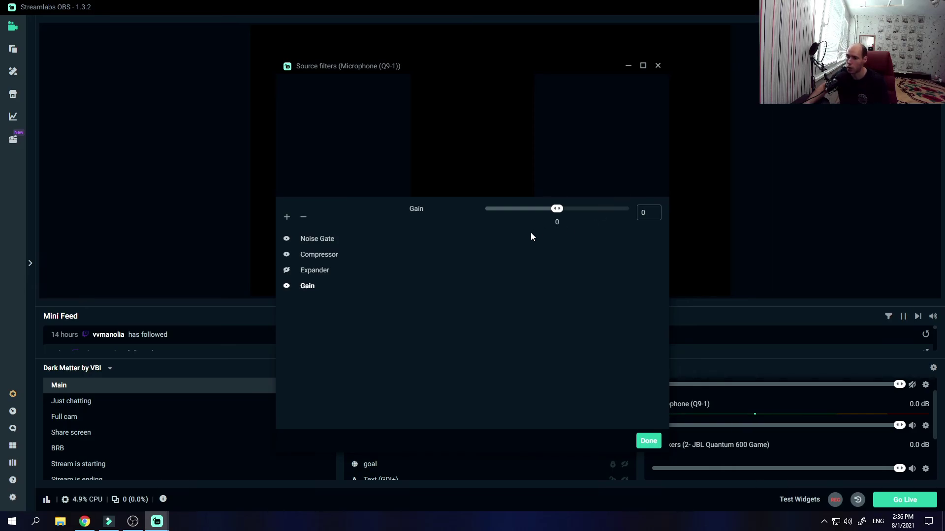
{"action": "left_click", "coordinate": [329, 255]}
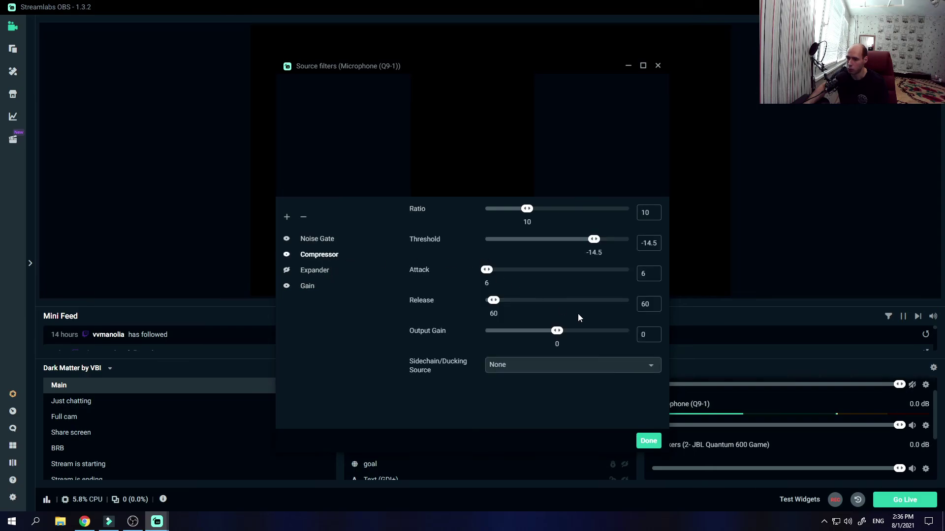
{"action": "left_click", "coordinate": [318, 244]}
{"action": "left_click", "coordinate": [319, 254]}
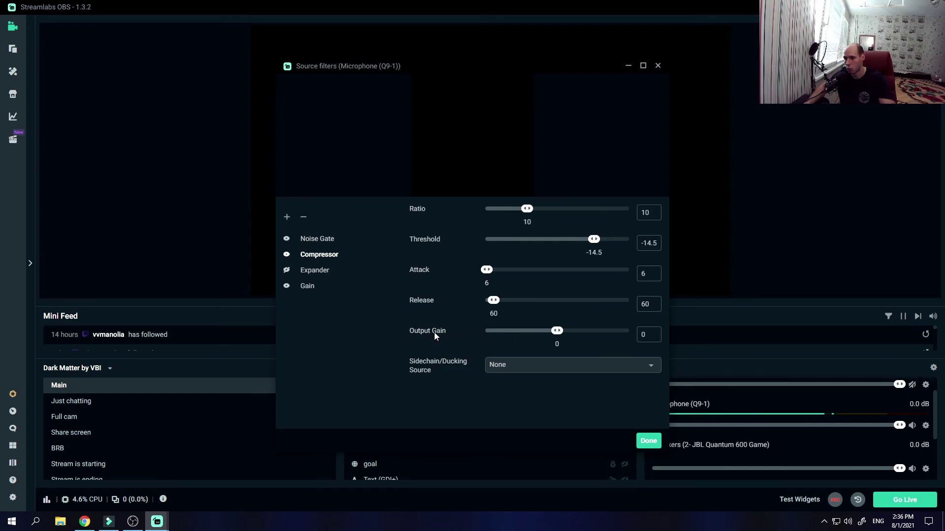
{"action": "double_click", "coordinate": [643, 335]}
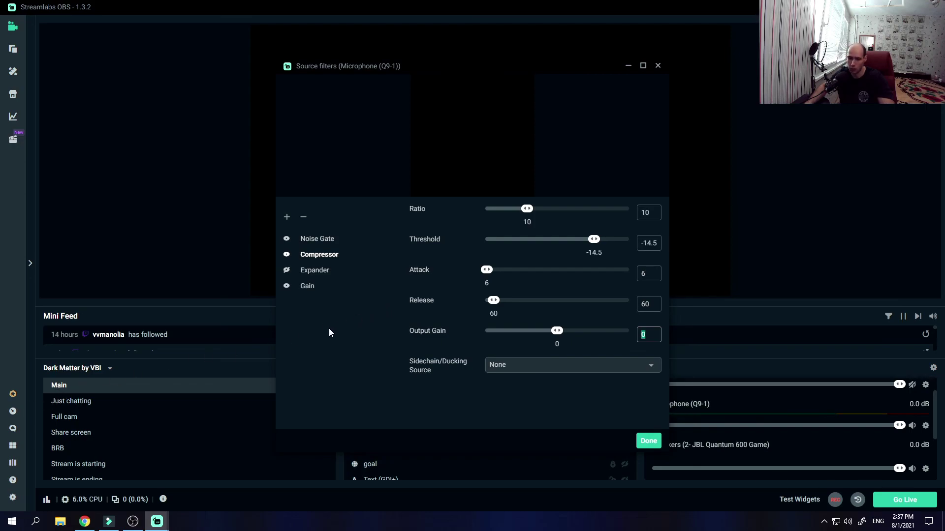
{"action": "left_click", "coordinate": [433, 333]}
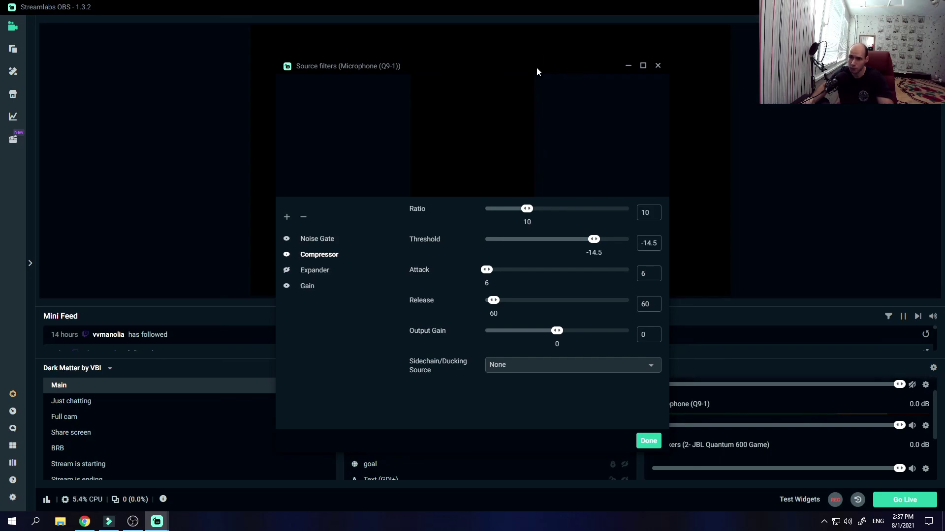
Close the microphone filters window and deselect the Camera source
{"action": "left_click_drag", "start_coordinate": [537, 68], "coordinate": [496, 72]}
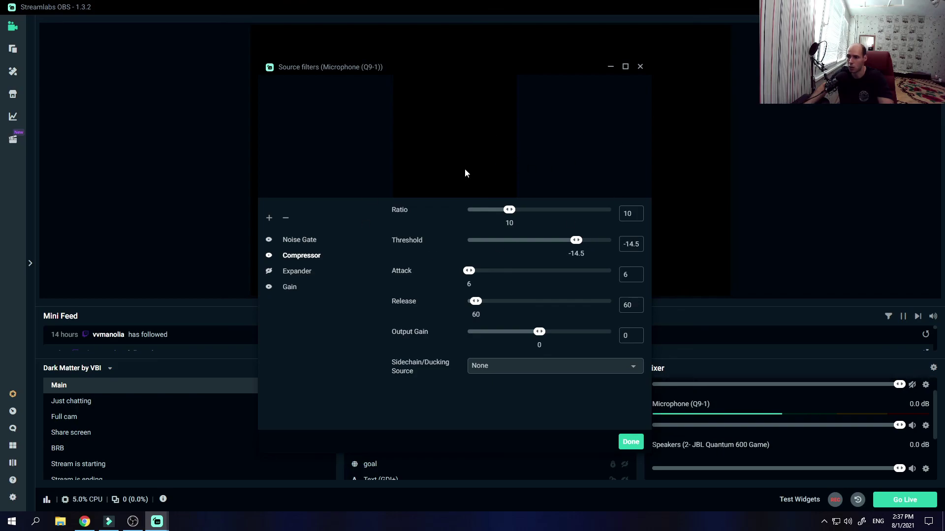
{"action": "left_click", "coordinate": [640, 67]}
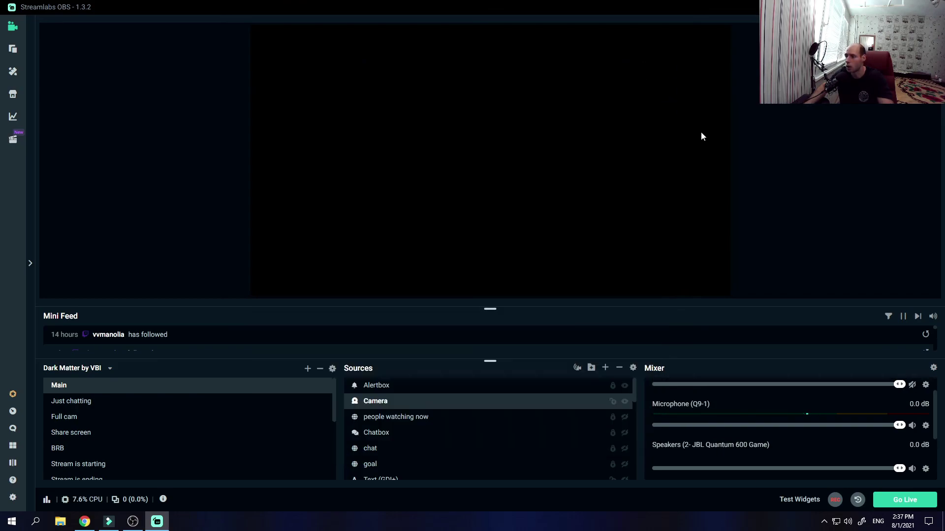
{"action": "left_click", "coordinate": [787, 140]}
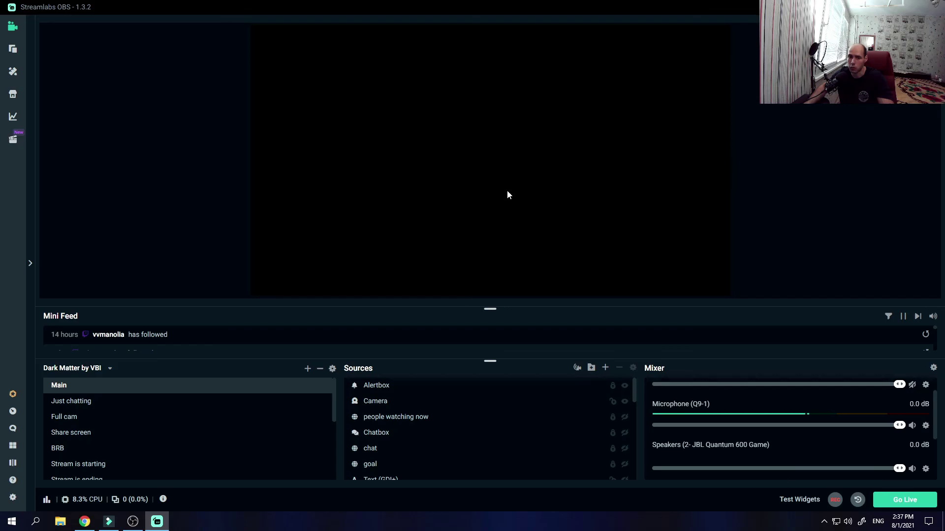